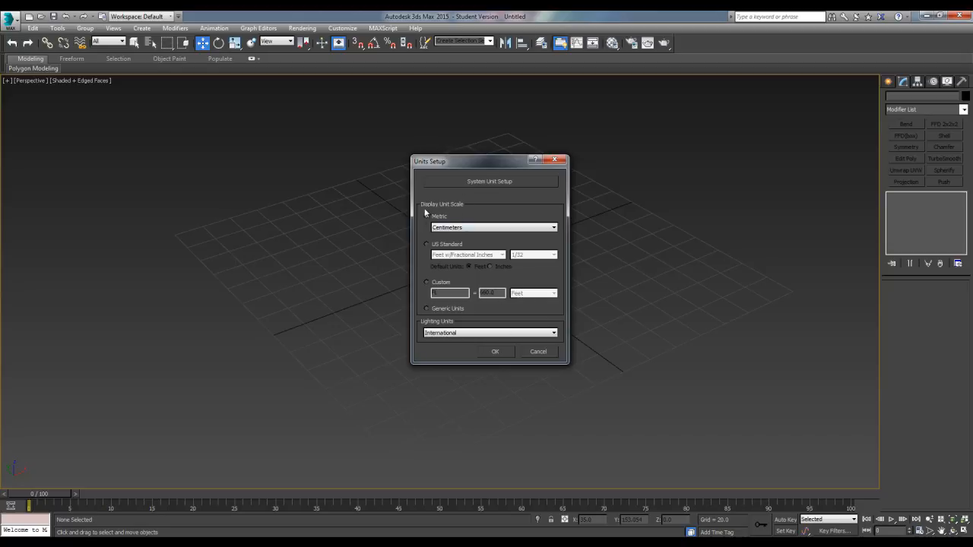
Confirm metric centimeters as the display unit scale
left_click(496, 352)
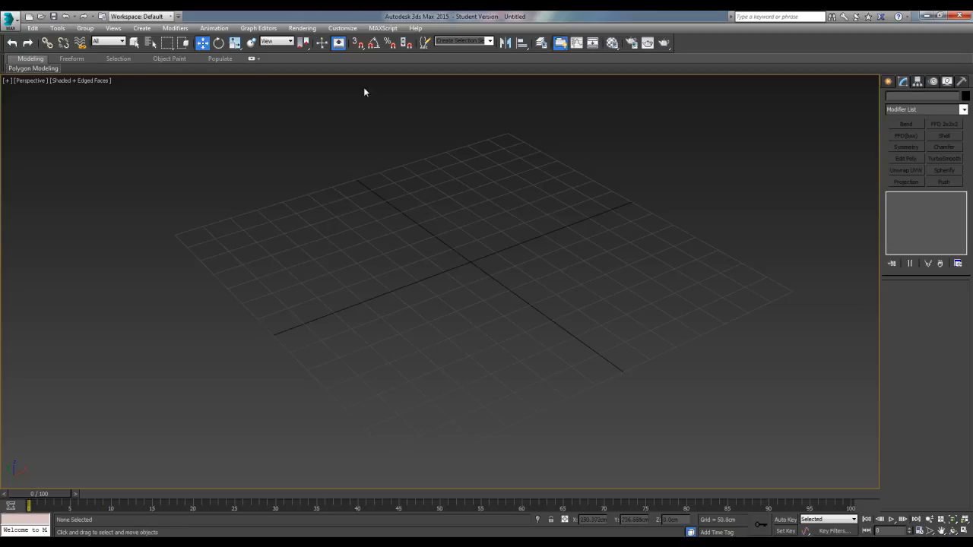
Enable vertex snapping in addition to grid points, and turn on axis constraints in the snap options
right_click(360, 45)
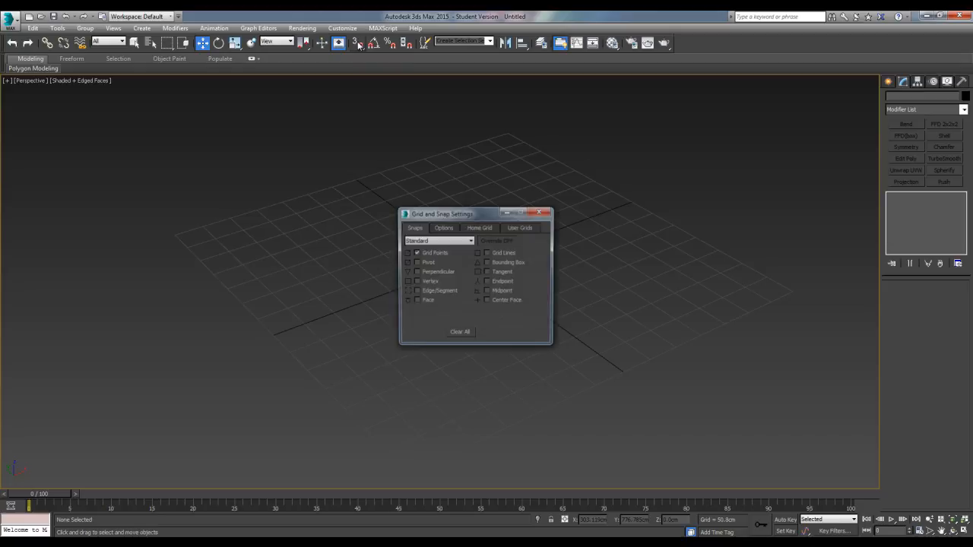
mouse_move(453, 215)
left_mouse_down()
mouse_move(450, 195)
mouse_move(444, 209)
left_mouse_up()
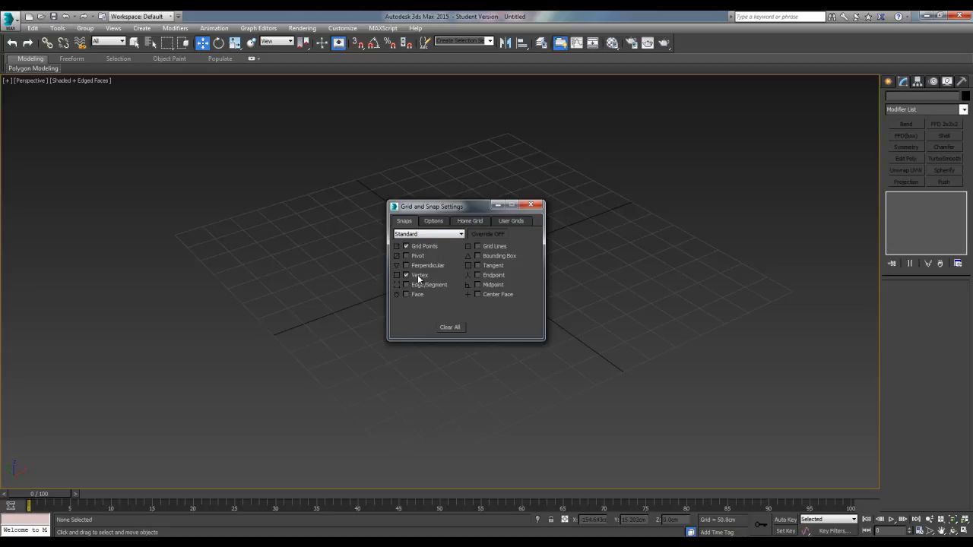
left_click(405, 276)
left_click(433, 220)
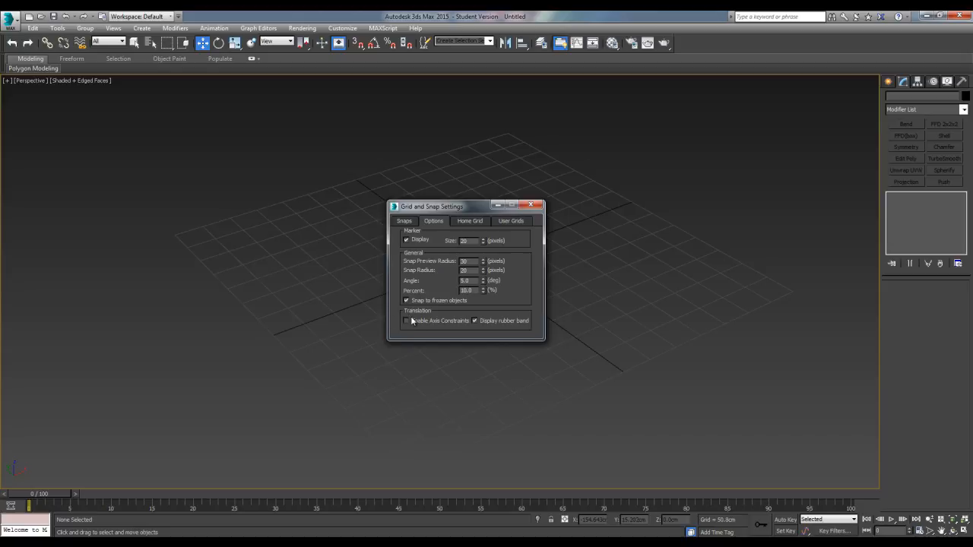
left_click(406, 321)
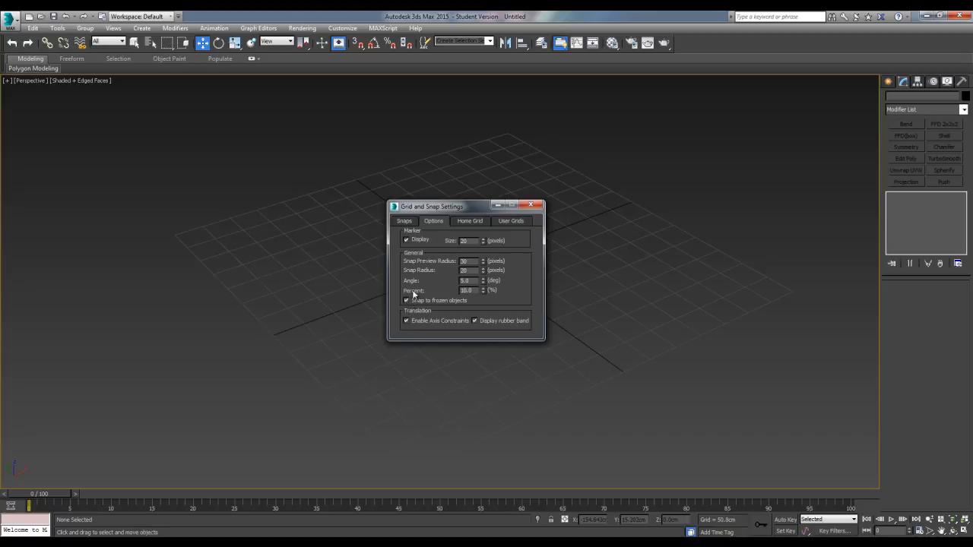
Set the home grid spacing to 64 cm, major lines to every 10th line, and the perspective grid extent to 20
left_click(473, 221)
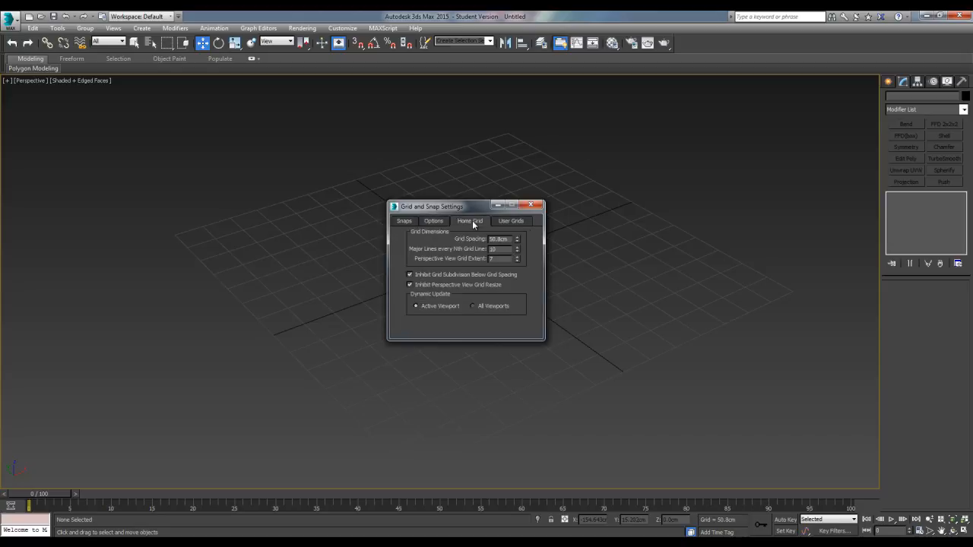
left_click_drag(465, 212, 471, 212)
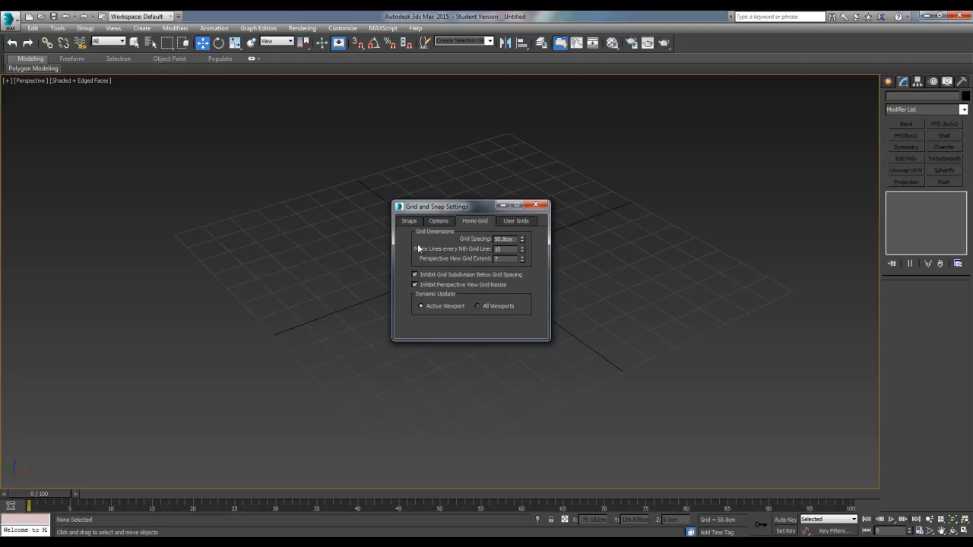
left_click_drag(511, 239, 463, 241)
type("64")
key("Return")
key("Tab")
type("10")
key("Tab")
key("Return")
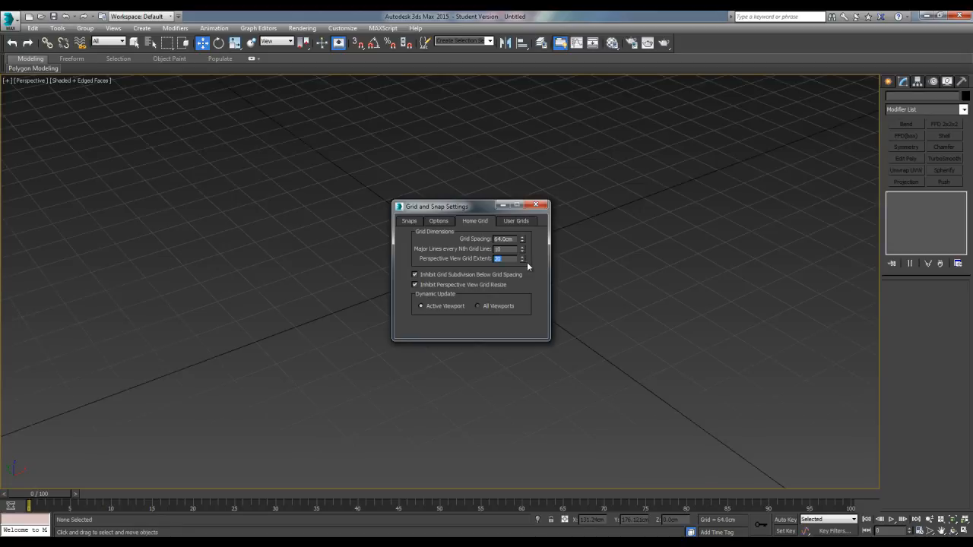
left_click(535, 207)
Create a plane primitive over the middle of the grid and set its length and width to 2048 cm
scroll(515, 263, "down", 5)
middle_click_drag(514, 263, 447, 251)
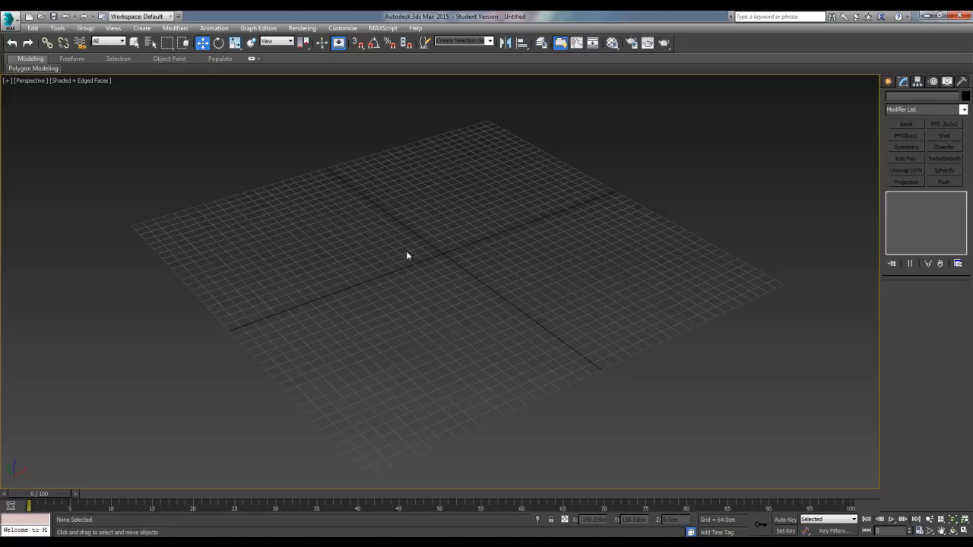
middle_click_drag(407, 254, 390, 288, "alt")
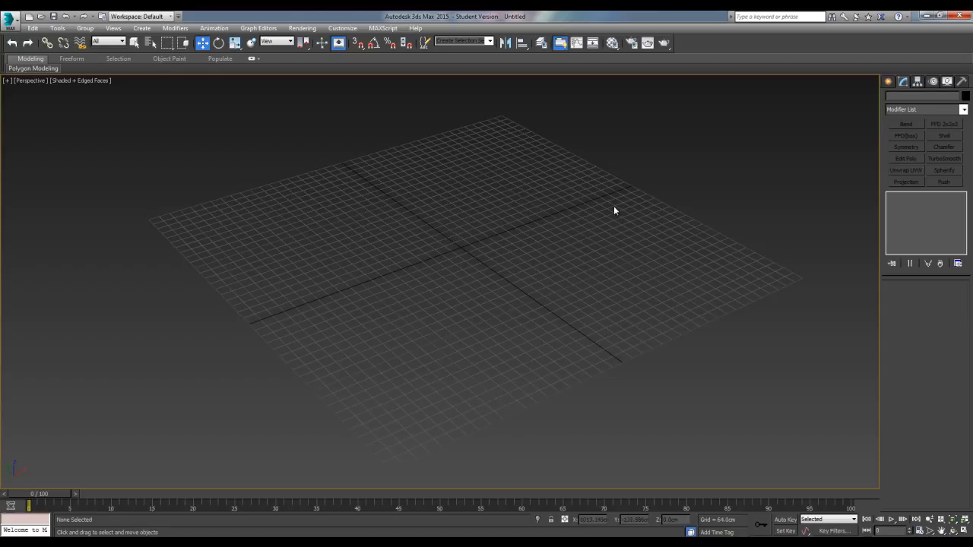
left_click(887, 84)
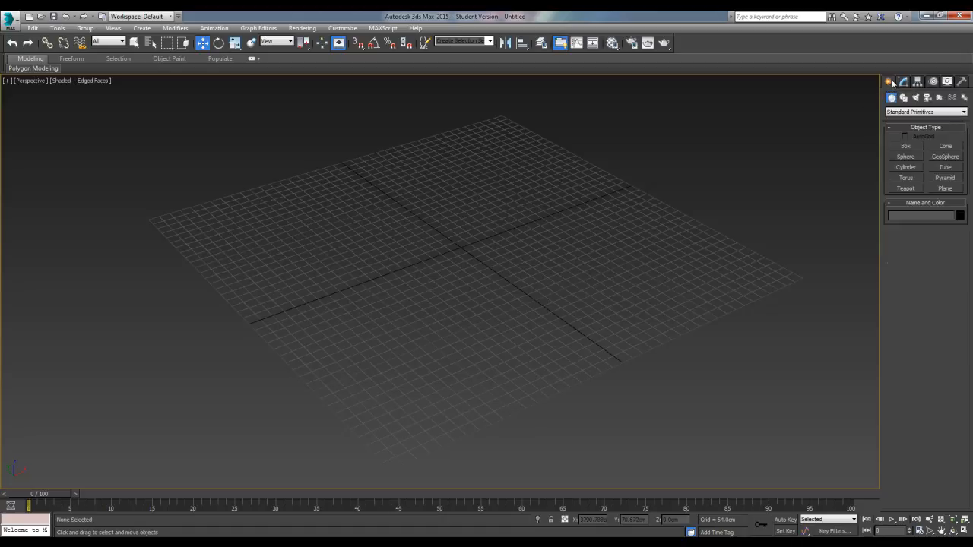
left_click(945, 188)
left_click_drag(256, 232, 736, 272)
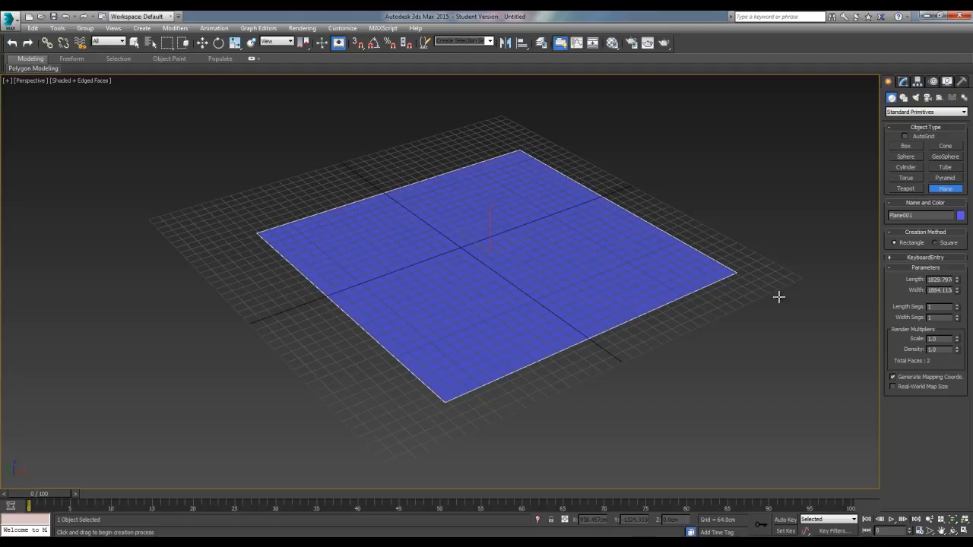
double_click(940, 279)
type("2048")
key("Tab")
type("2048")
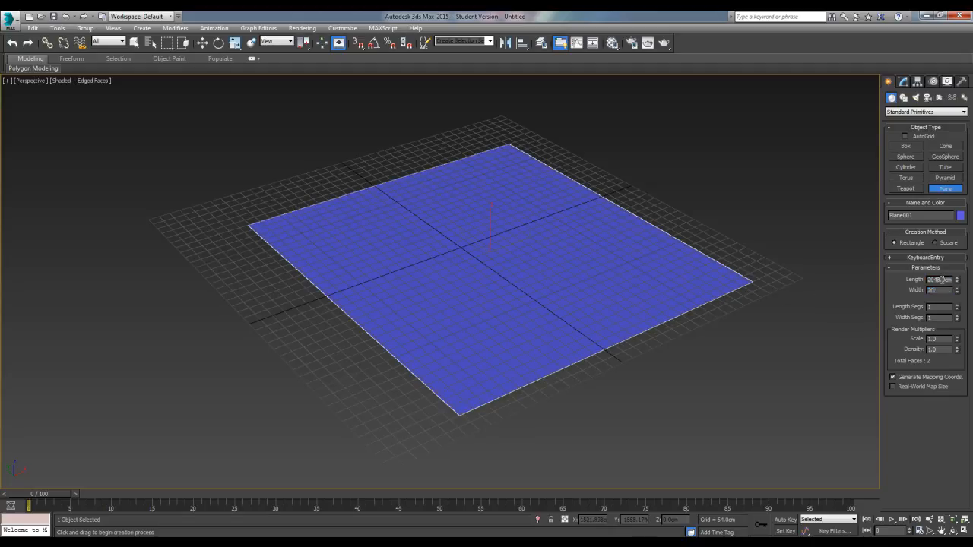
key("Return")
Center the plane on the origin by setting its X and Y position to 0
mouse_move(485, 303)
middle_mouse_down("alt")
mouse_move(532, 297)
mouse_move(504, 297)
mouse_move(508, 315)
mouse_move(495, 309)
middle_mouse_up("alt")
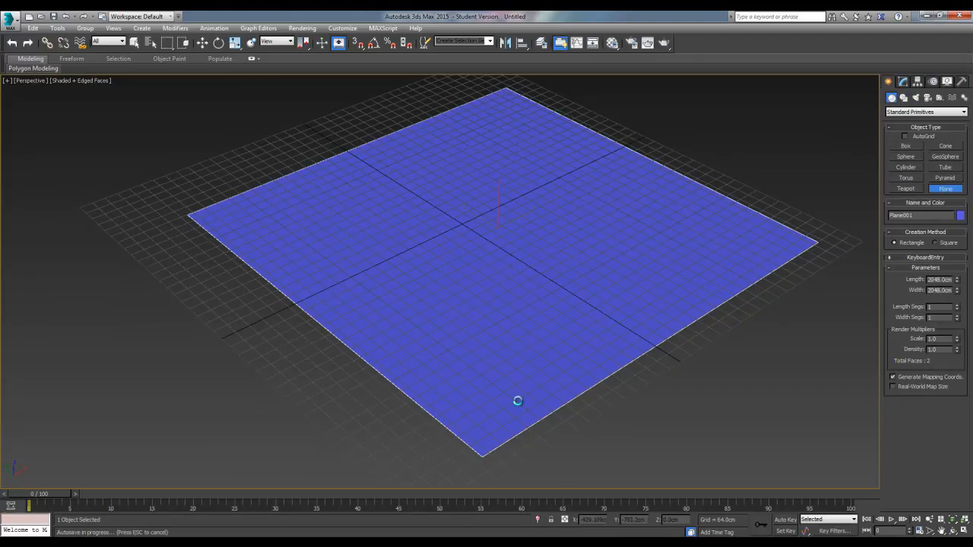
key("w")
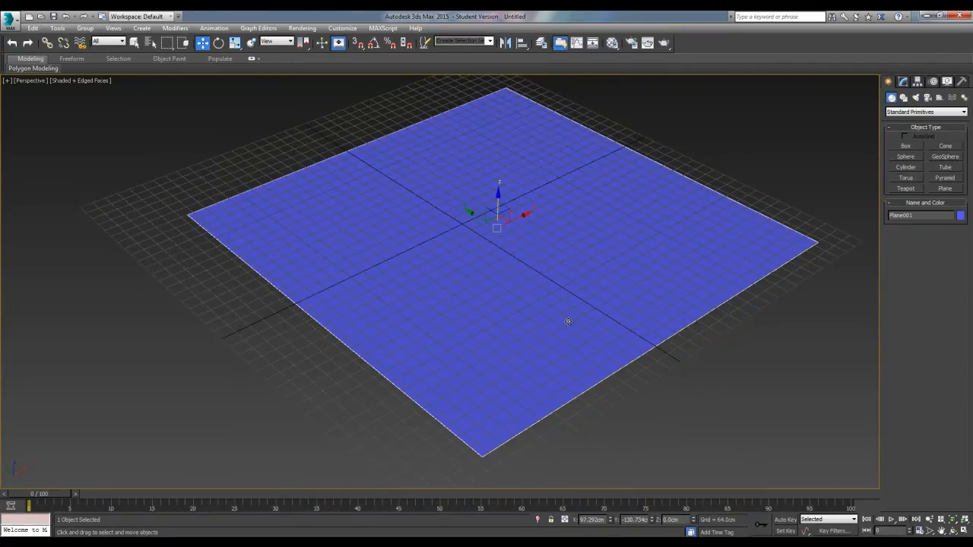
left_click(602, 521)
type("0")
key("Tab")
type("0")
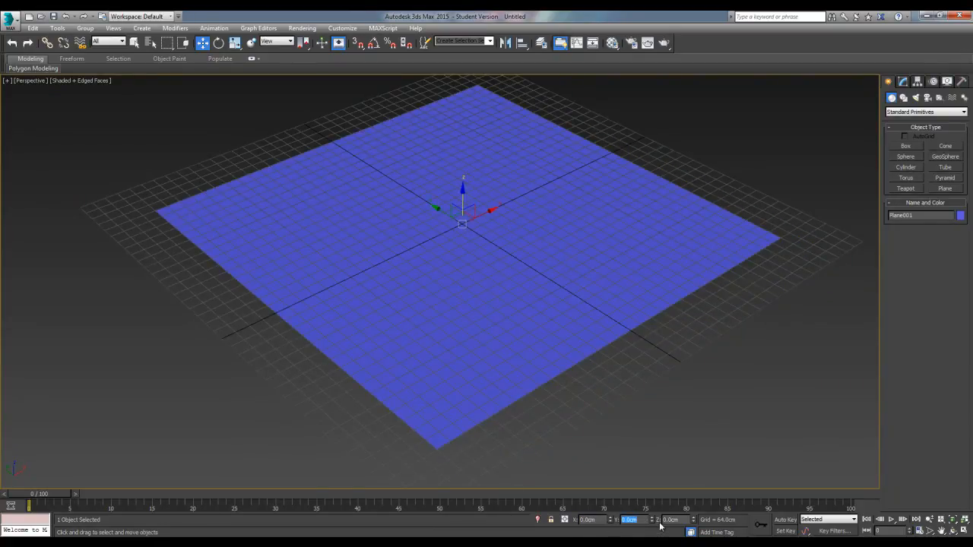
Examine in top view how the plane's edges and corners line up with the grid, and return to the perspective view
mouse_move(515, 290)
middle_mouse_down("alt")
mouse_move(492, 291)
mouse_move(482, 227)
mouse_move(508, 276)
mouse_move(499, 299)
middle_mouse_up("alt")
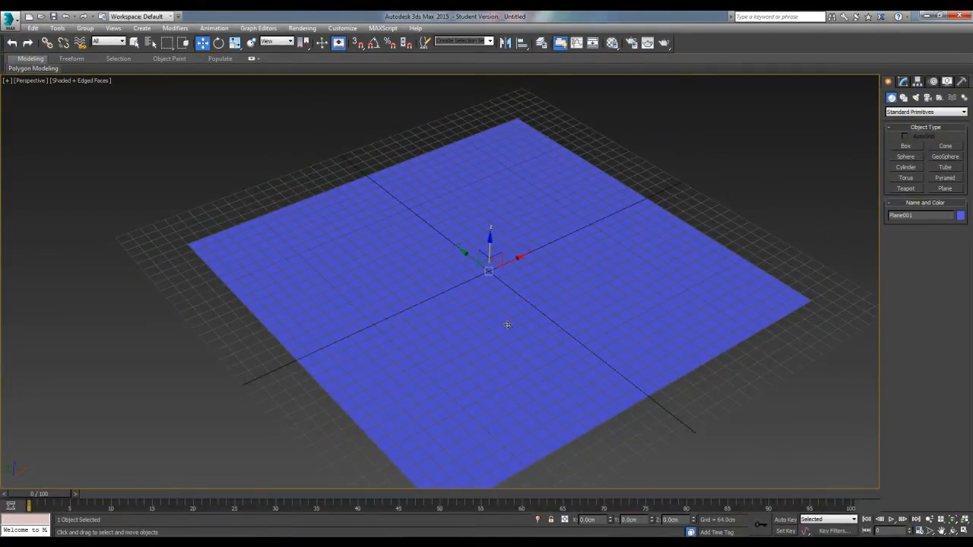
middle_click_drag(504, 363, 518, 322, "alt")
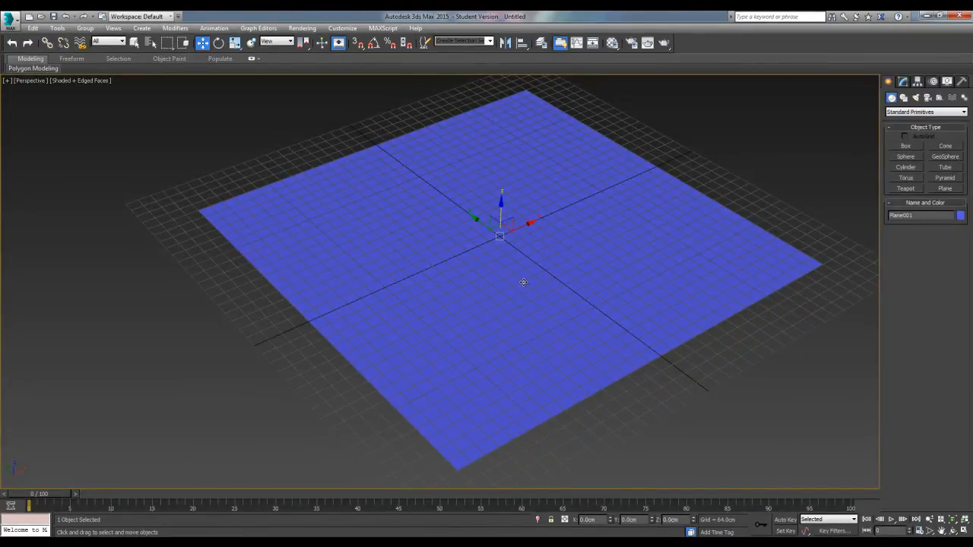
middle_click_drag(558, 291, 519, 315, "alt")
key("t")
middle_click_drag(427, 306, 538, 367)
middle_click_drag(392, 226, 487, 355)
scroll(488, 355, "up", 3)
middle_click_drag(367, 262, 425, 327)
scroll(426, 327, "up", 4)
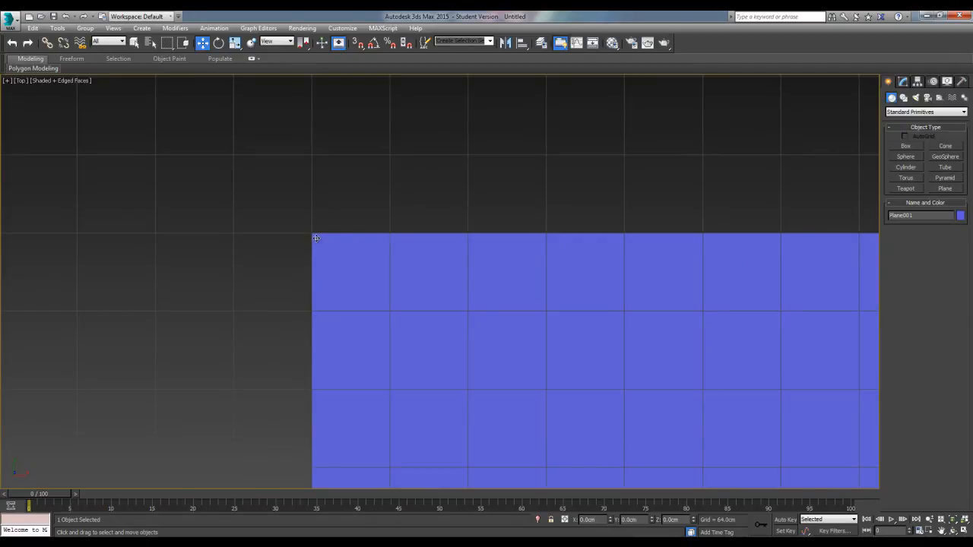
middle_click_drag(516, 304, 296, 305)
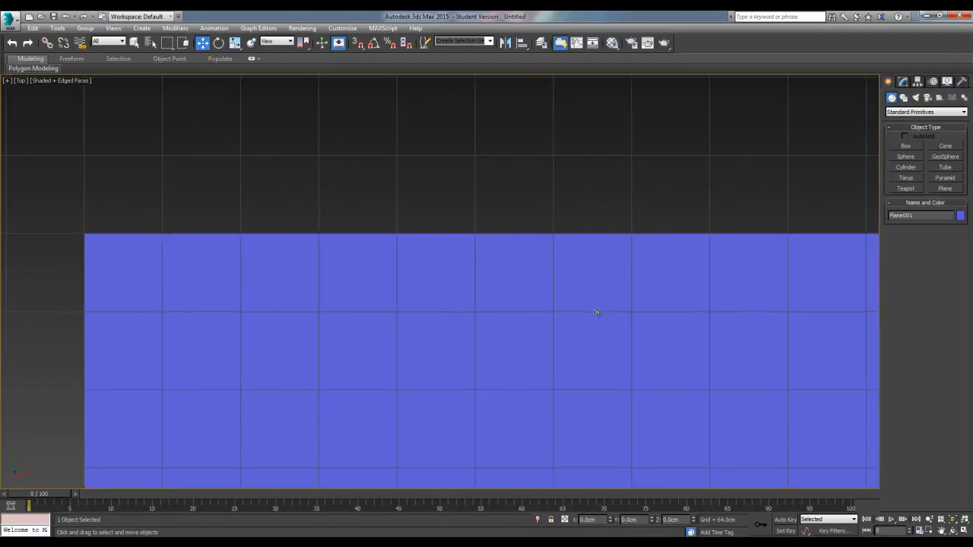
scroll(597, 311, "down", 1)
middle_click_drag(597, 311, 409, 290)
scroll(562, 307, "down", 4)
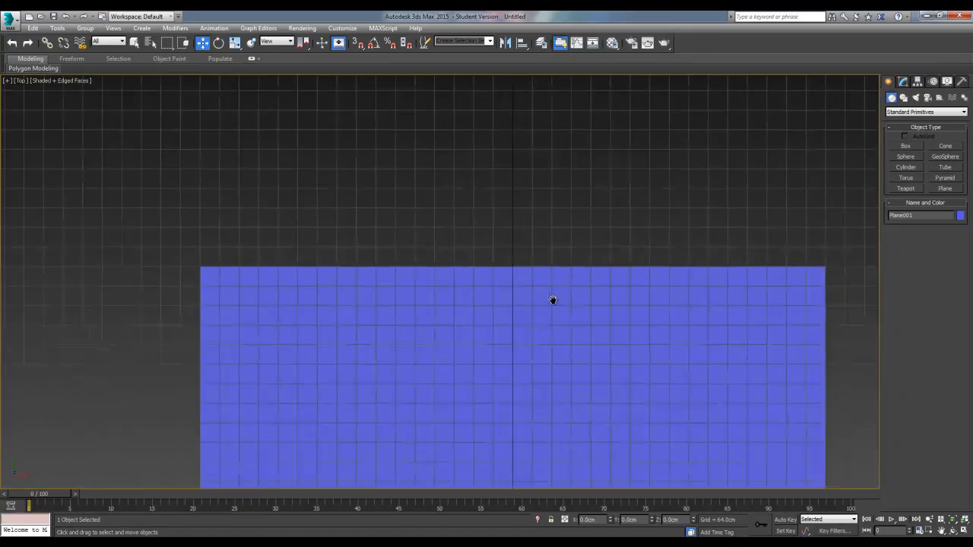
middle_click_drag(562, 306, 514, 289)
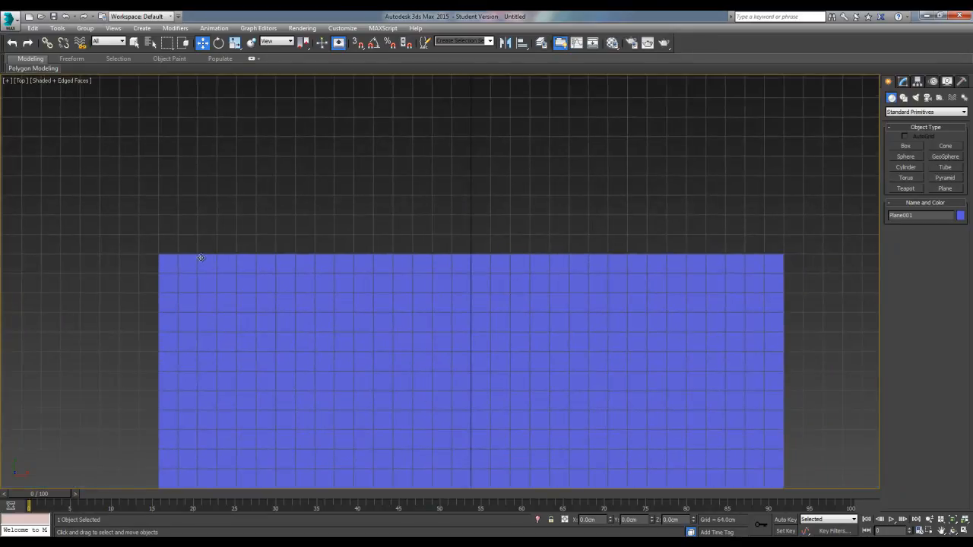
scroll(827, 242, "up", 3)
middle_click_drag(827, 241, 688, 275)
middle_click_drag(422, 334, 497, 293)
scroll(496, 294, "down", 4)
middle_click_drag(327, 468, 464, 250)
scroll(430, 289, "down", 2)
key("p")
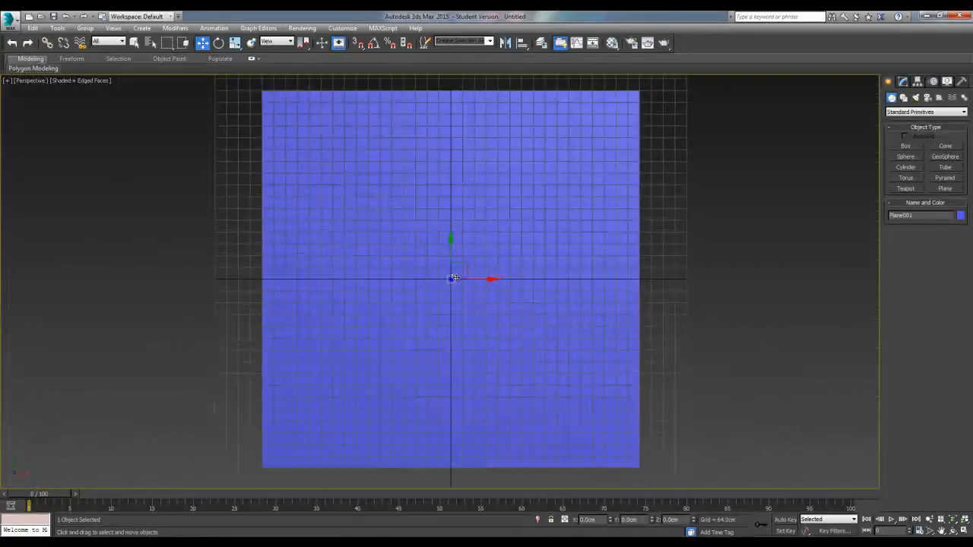
middle_click_drag(491, 348, 529, 272, "alt")
scroll(545, 293, "up", 3)
scroll(520, 284, "down", 2)
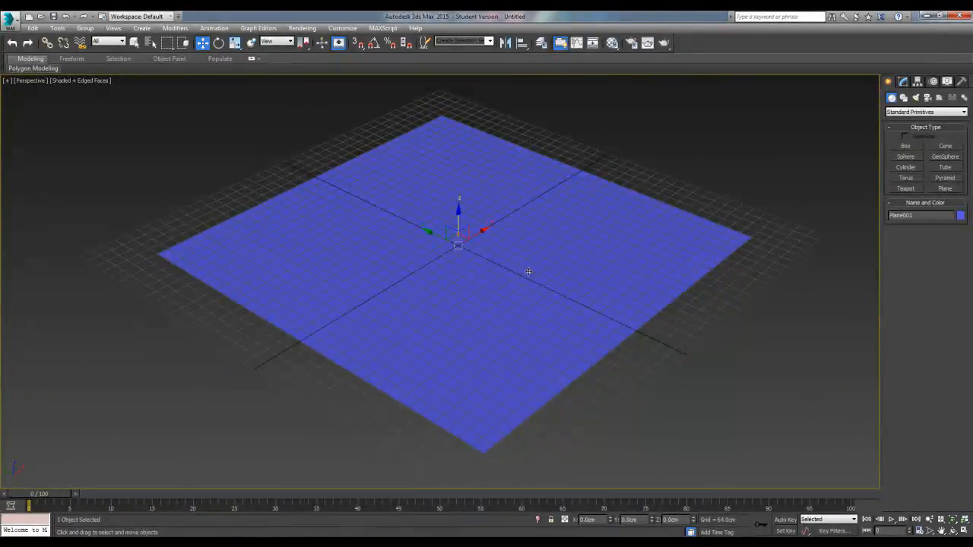
Change the plane's object color to black
left_click(960, 216)
left_click(559, 303)
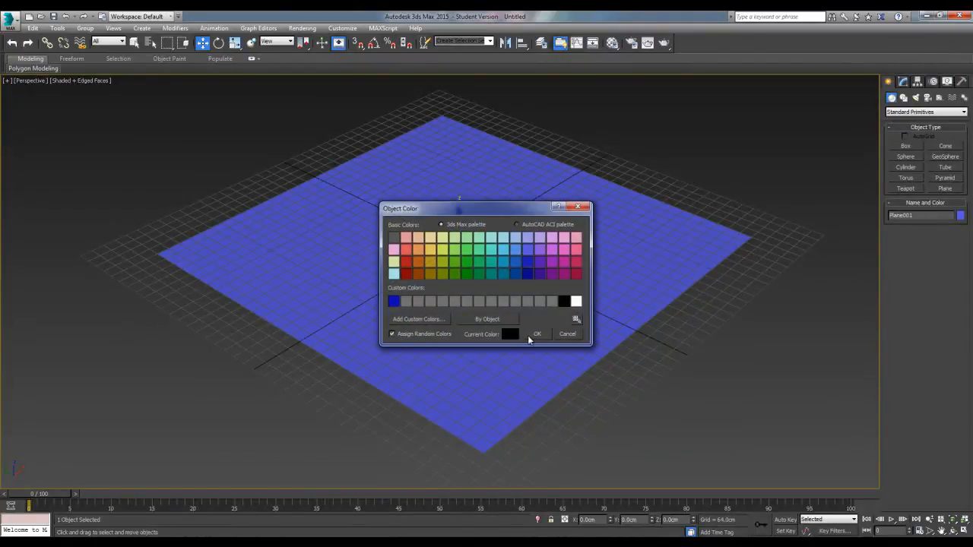
left_click(537, 334)
Open the Material Editor, switch it to Slate mode, and return it to Compact mode
key("m")
left_click(91, 123)
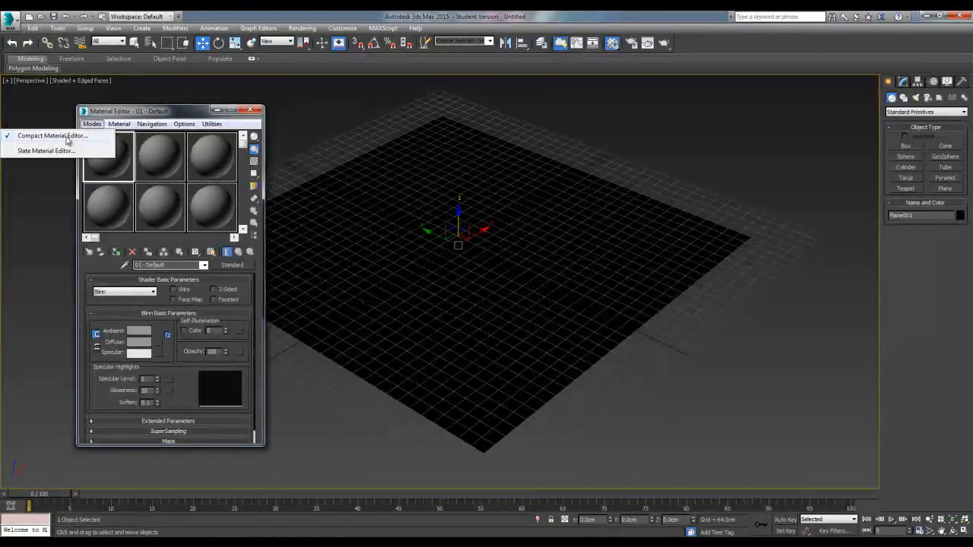
left_click(45, 150)
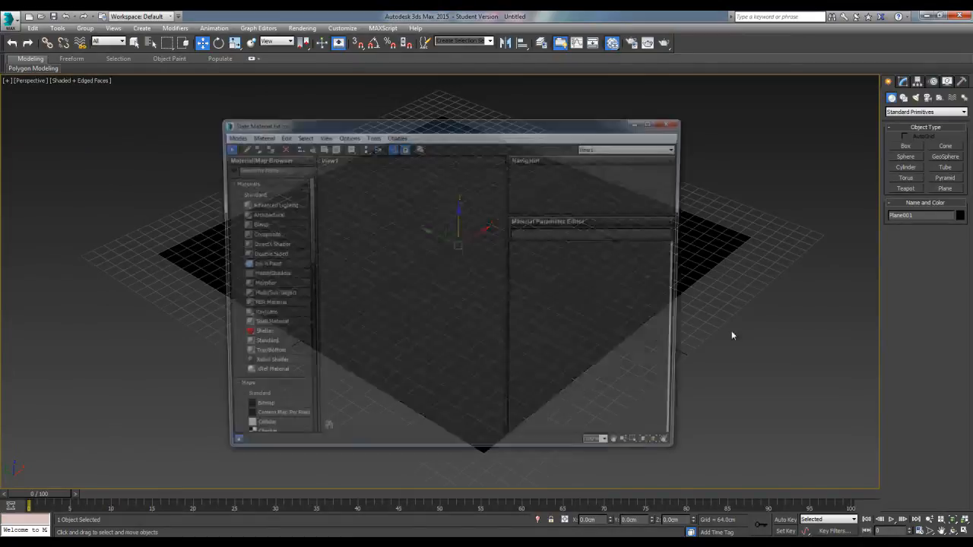
left_click_drag(382, 124, 418, 105)
left_click(266, 116)
left_click(216, 129)
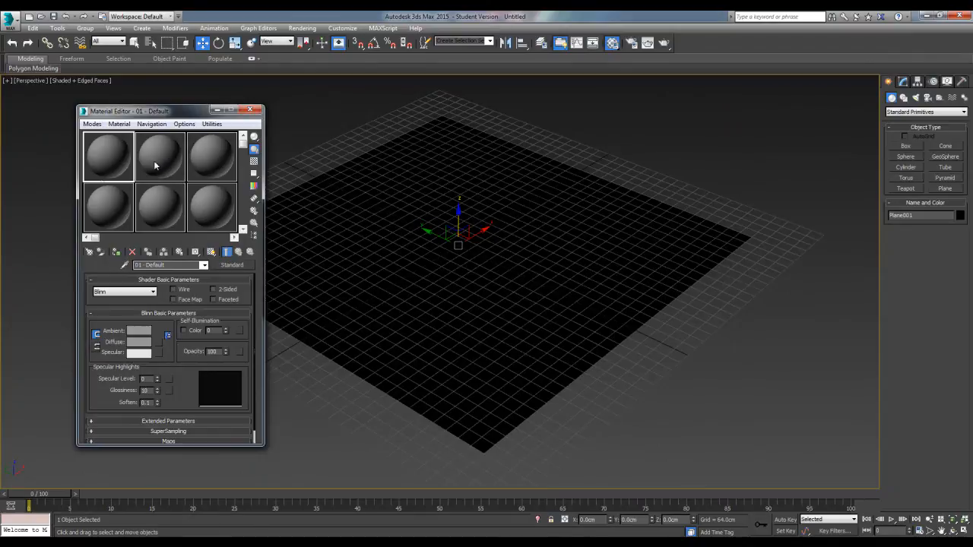
Assign the 01 - Default material to the plane and close the Material Editor
left_click_drag(101, 165, 369, 239)
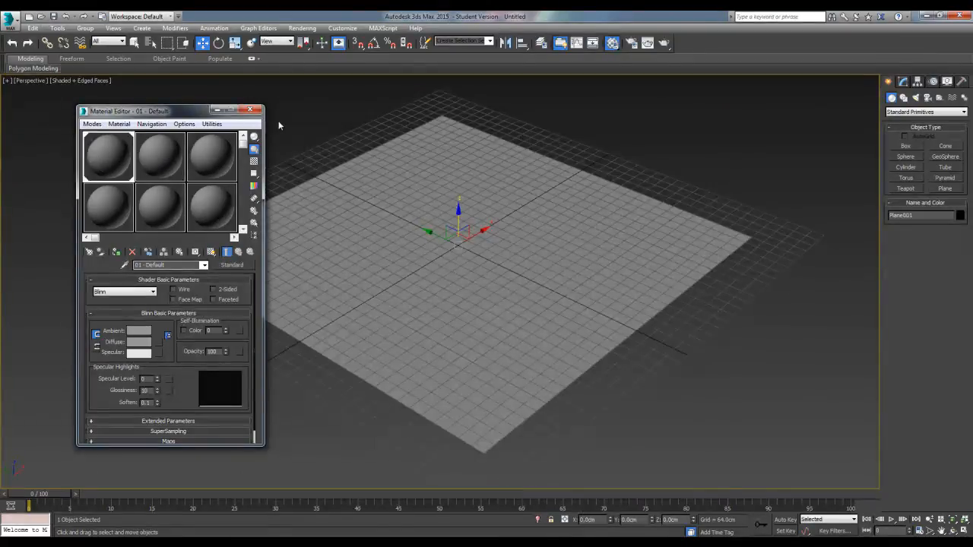
left_click(248, 111)
Raise the plane along Z to about 135 cm above the grid
middle_click_drag(334, 230, 385, 254, "alt")
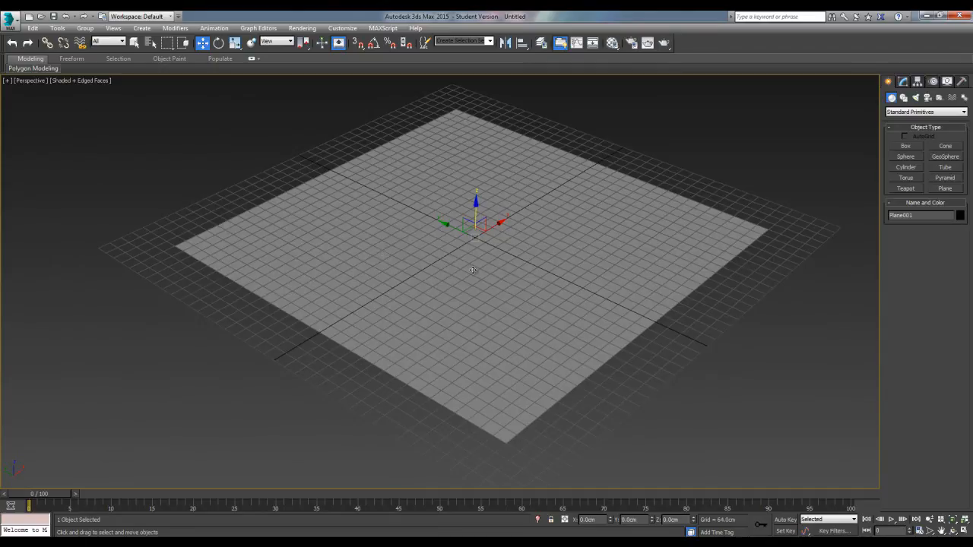
left_click(700, 311)
middle_click_drag(700, 311, 336, 302, "alt")
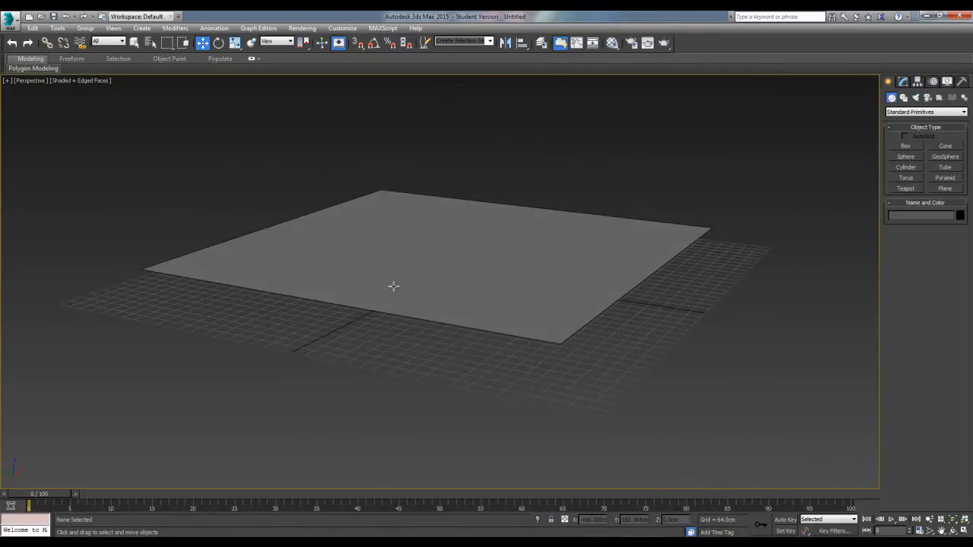
middle_click_drag(418, 225, 522, 365, "alt")
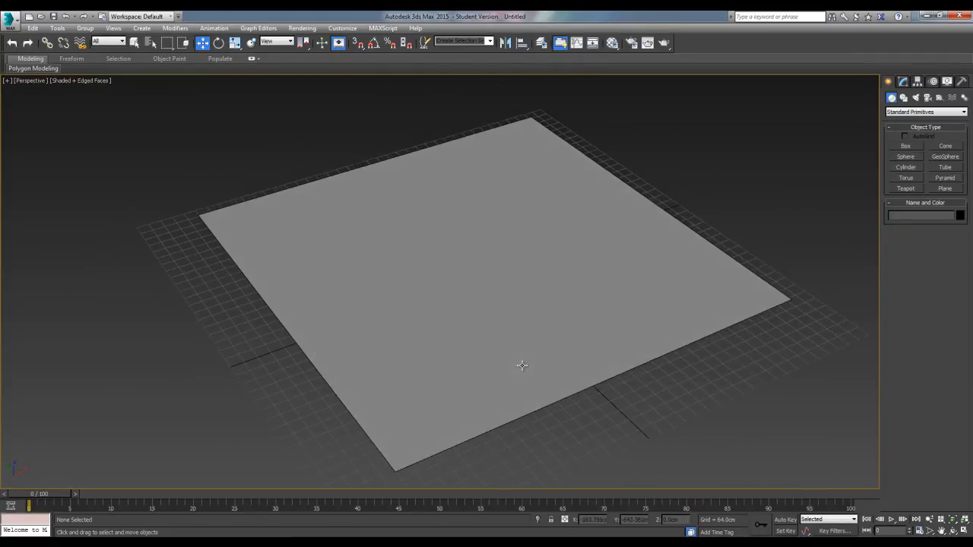
left_click(538, 323)
middle_click_drag(536, 326, 554, 313, "alt")
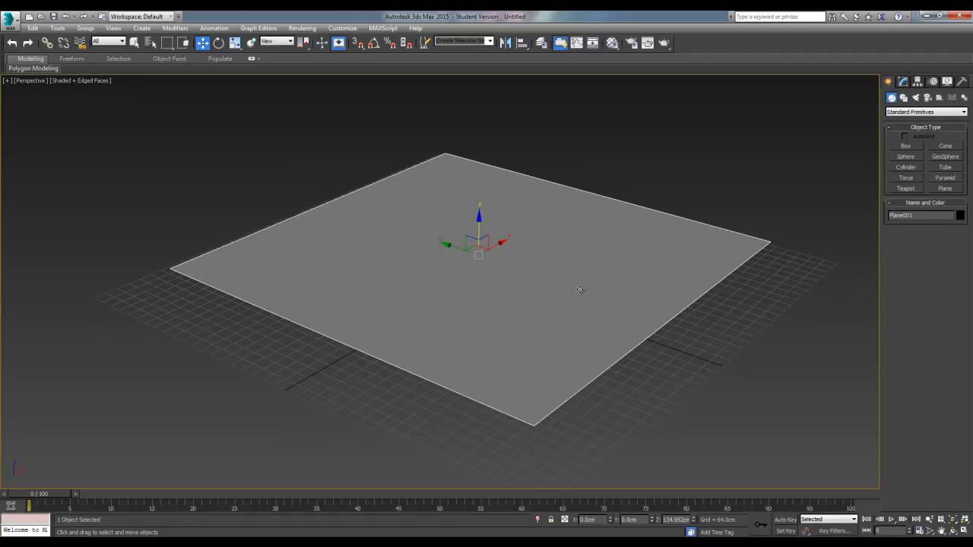
middle_click_drag(557, 320, 538, 326, "alt")
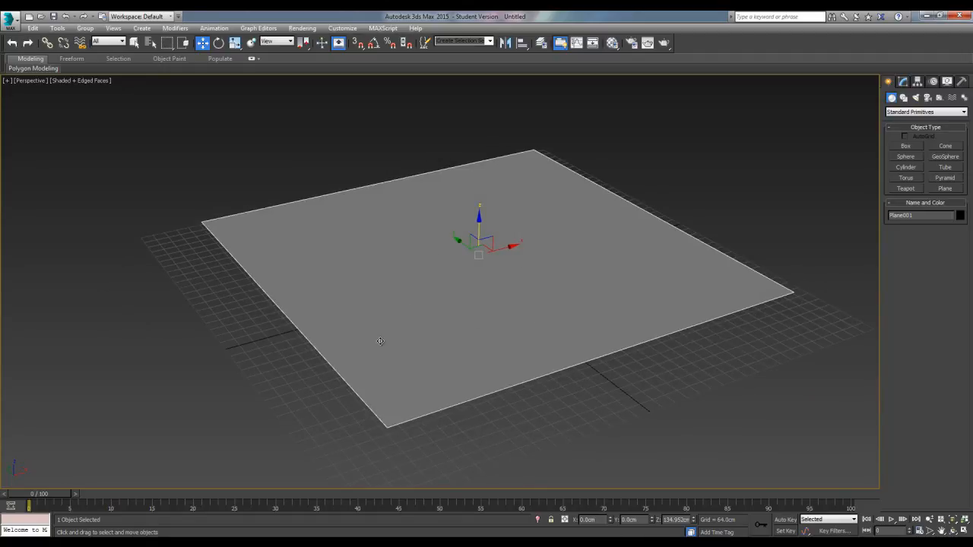
middle_click_drag(387, 343, 589, 409, "alt")
left_click(588, 410)
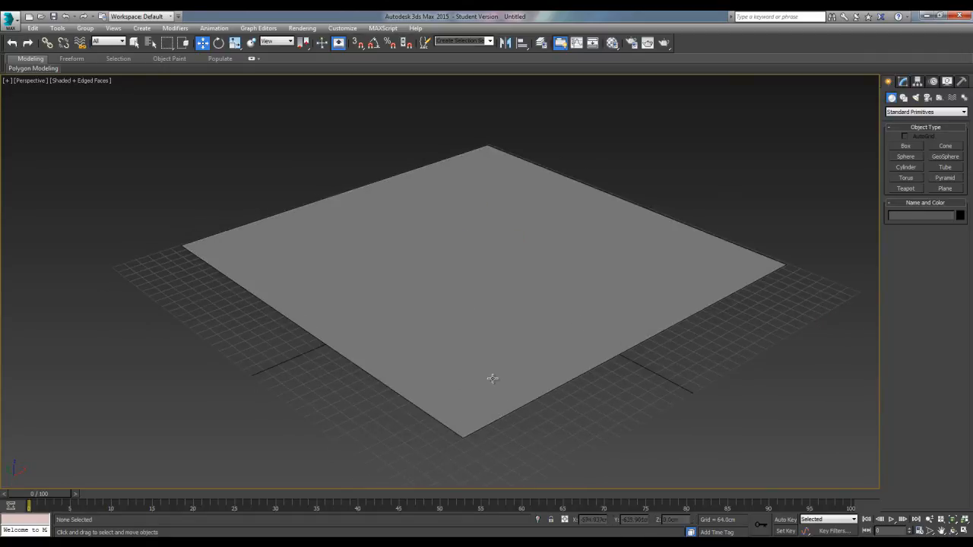
left_click(528, 324)
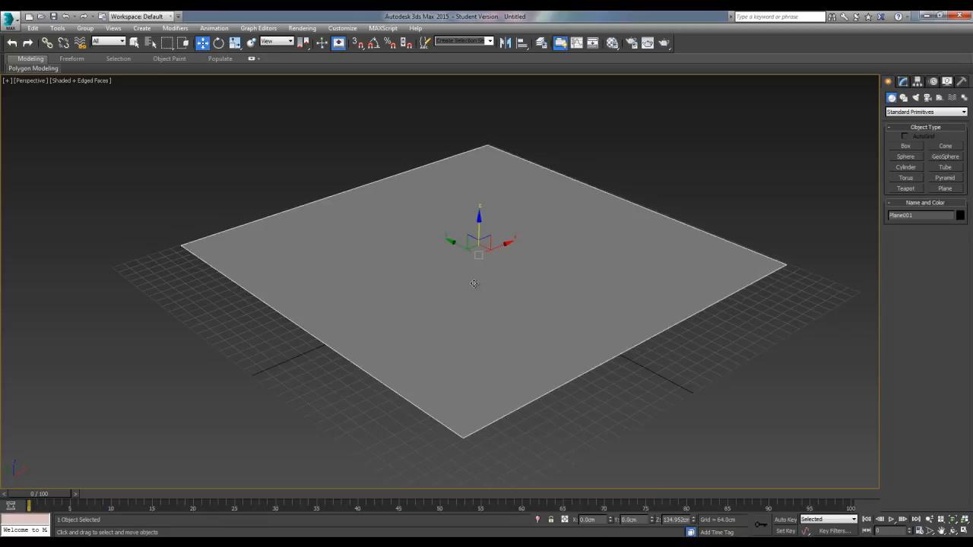
Lower the plane along Z to about 177 cm below the grid
middle_click_drag(528, 324, 470, 242, "alt")
left_click_drag(476, 230, 478, 276)
scroll(478, 276, "up", 3)
middle_click_drag(478, 276, 462, 289, "alt")
scroll(439, 220, "down", 3)
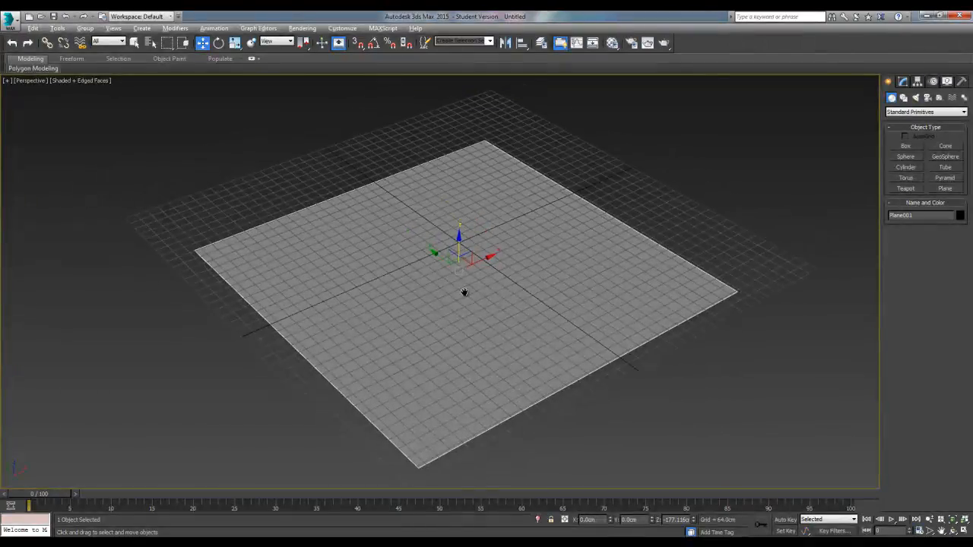
Freeze the plane, unfreeze it again and reselect it
right_click(577, 290)
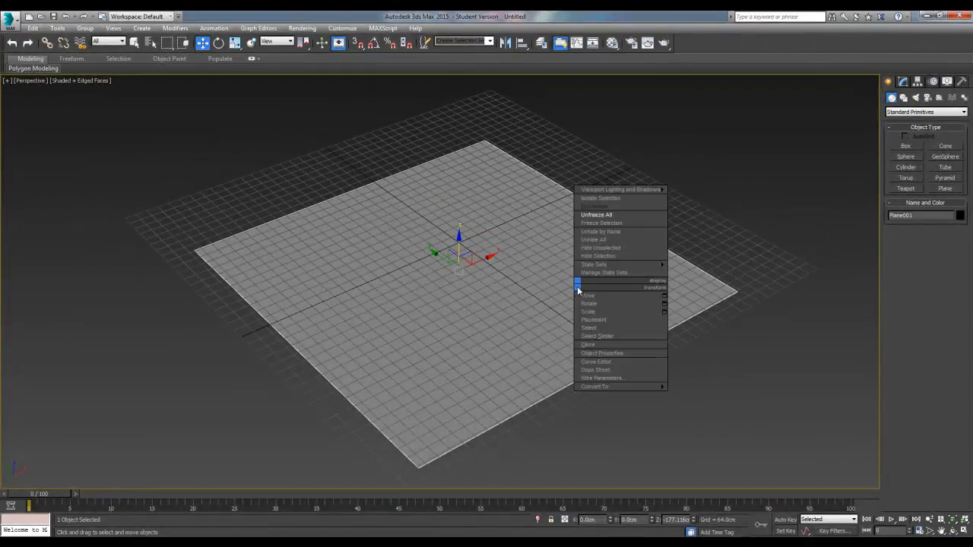
left_click(602, 224)
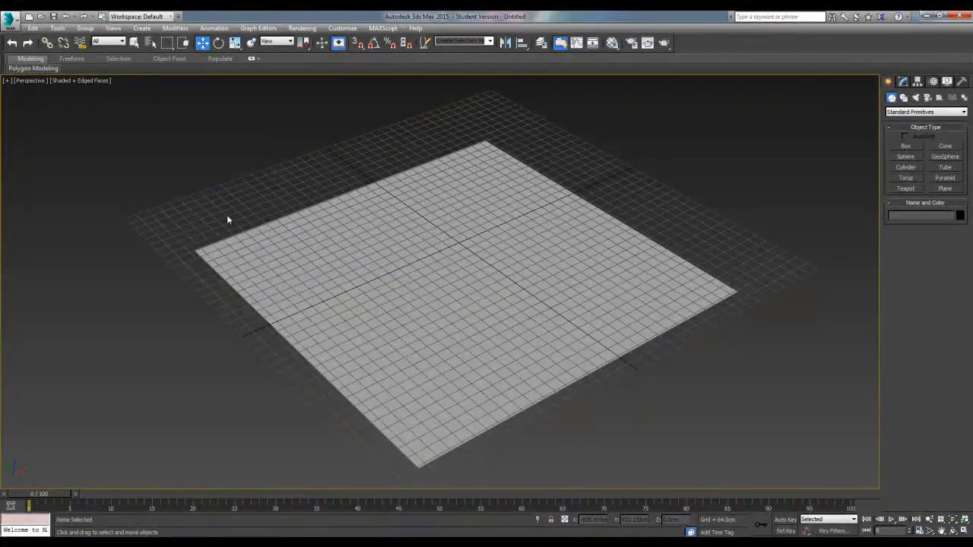
scroll(513, 304, "down", 3)
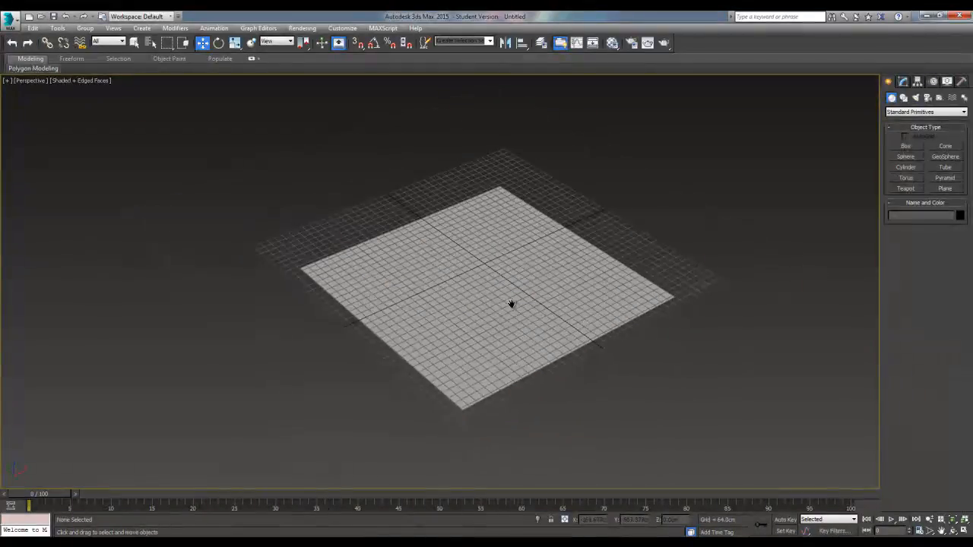
middle_click_drag(512, 308, 447, 311, "alt")
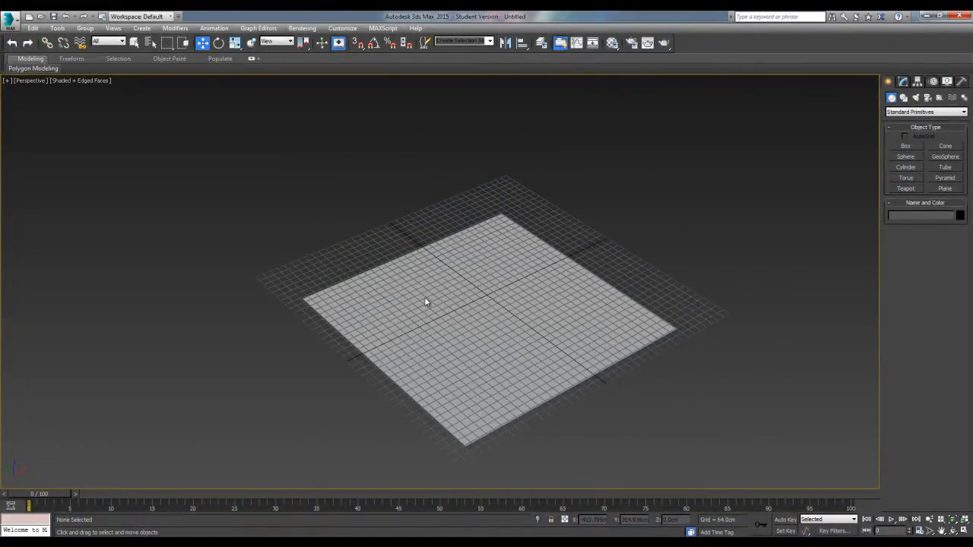
right_click(479, 320)
left_click(463, 304)
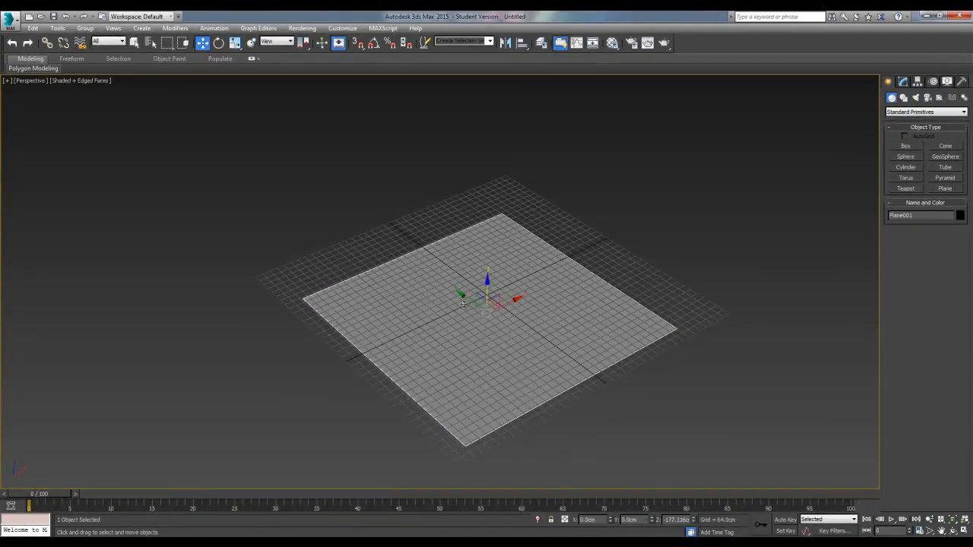
In the plane's object properties, enable Freeze and disable Show Frozen in Gray
right_click(463, 325)
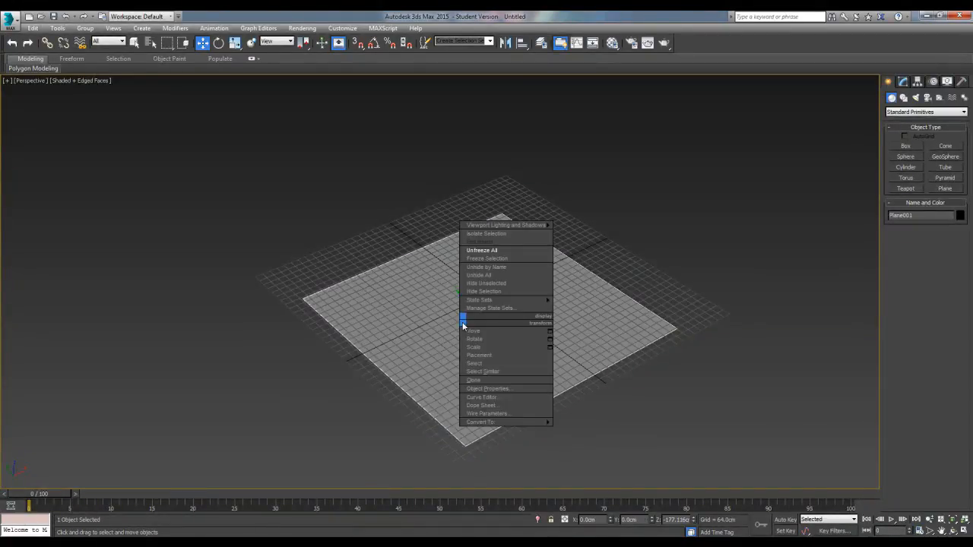
left_click(500, 388)
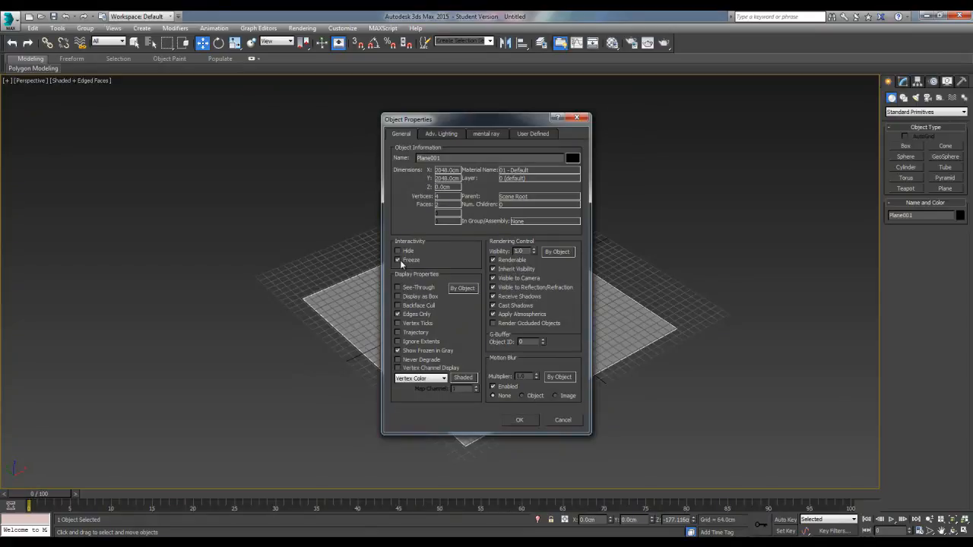
left_click(415, 352)
left_click(520, 420)
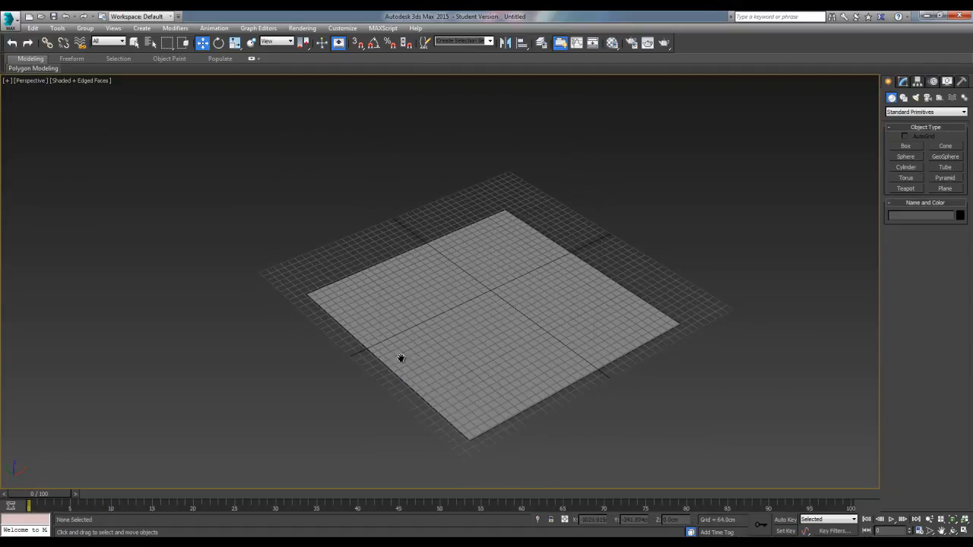
Examine the frozen plane against the grid in the top view and from several perspective angles
scroll(396, 363, "up", 6)
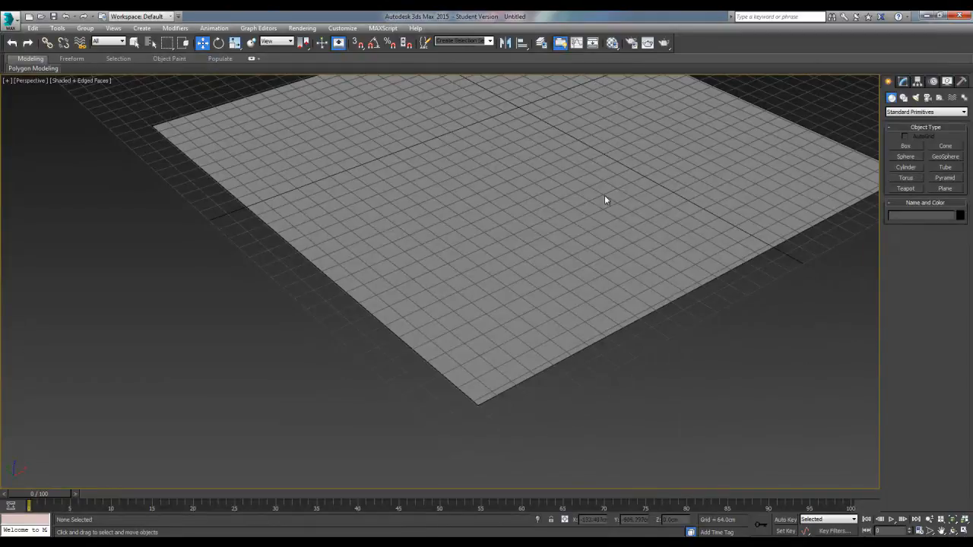
middle_click_drag(614, 178, 510, 298)
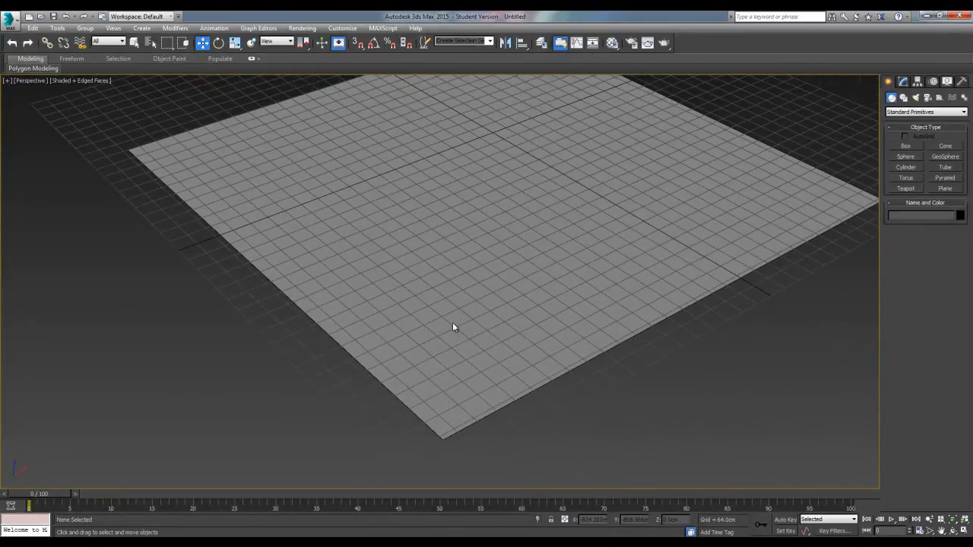
key("t")
scroll(410, 296, "up", 4)
scroll(363, 256, "down", 5)
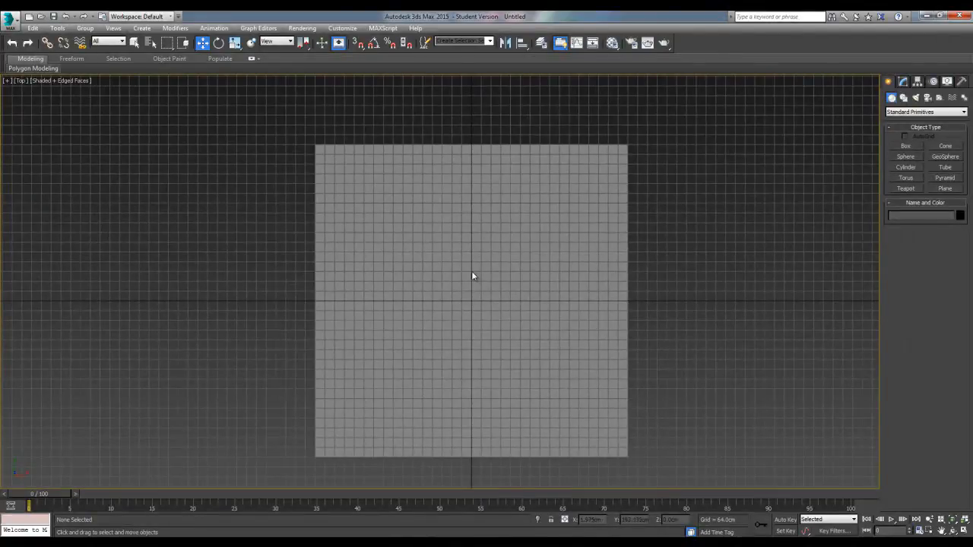
middle_click_drag(501, 338, 511, 339)
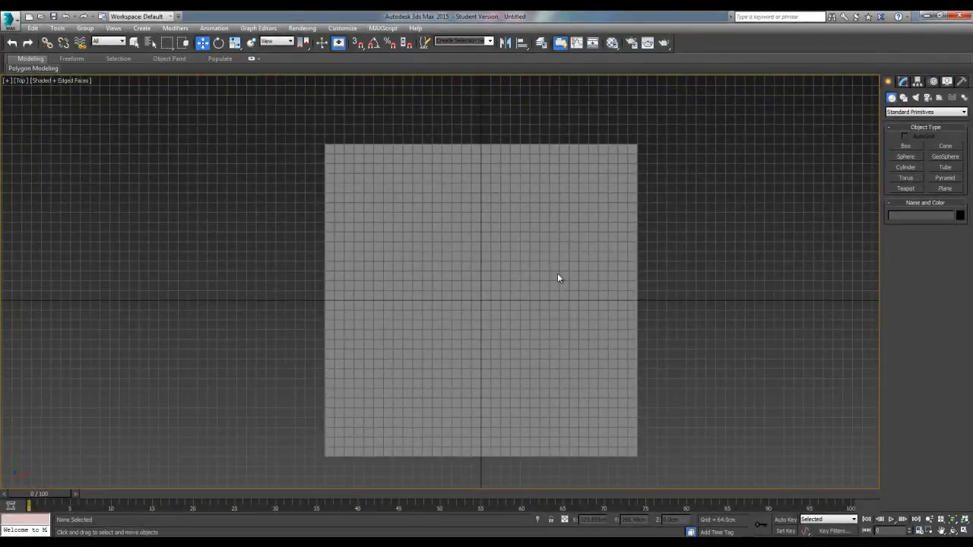
key("p")
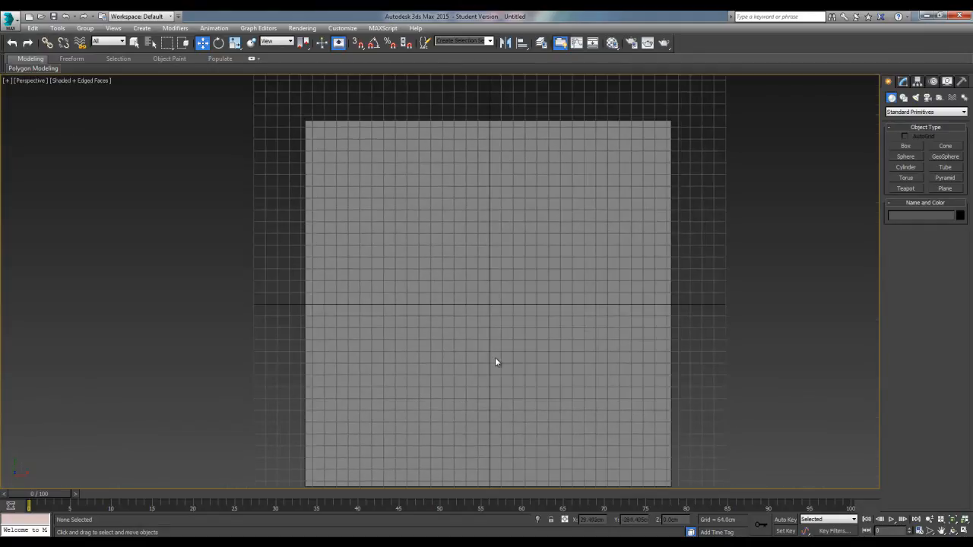
middle_click_drag(487, 402, 540, 317, "alt")
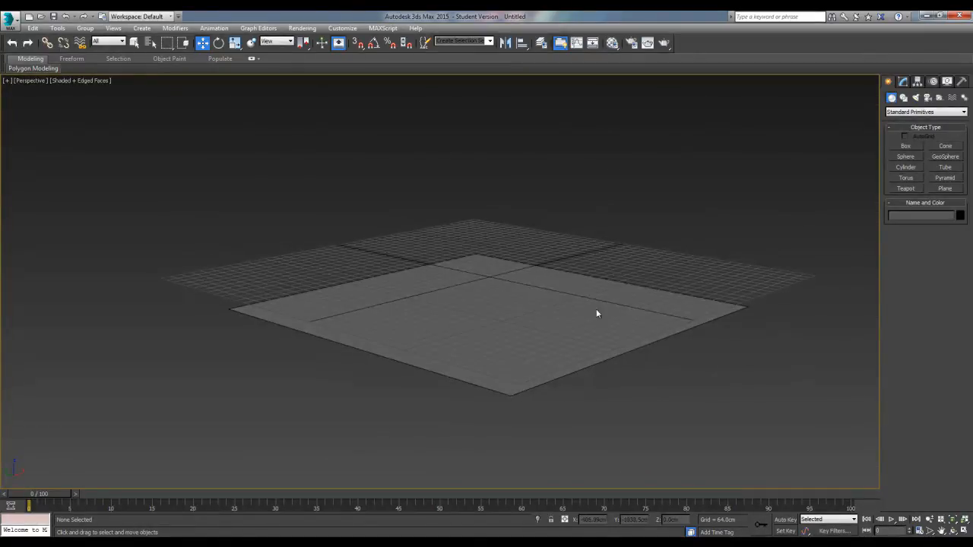
scroll(429, 325, "up", 2)
middle_click_drag(418, 297, 456, 341, "alt")
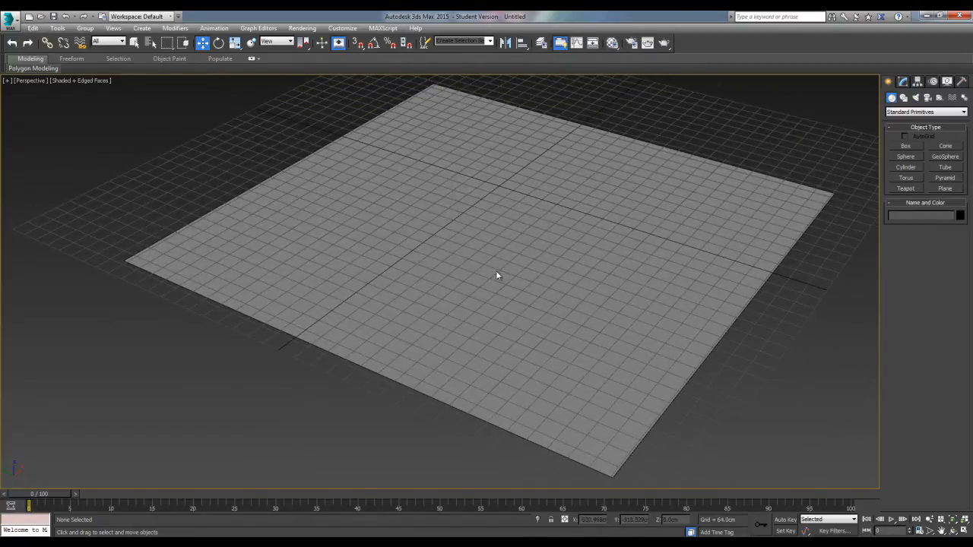
Create a box about 372 cm long, 1074 cm wide and 127 cm high near the plane's corner, and switch to the Move tool
left_click(912, 146)
scroll(449, 272, "up", 4)
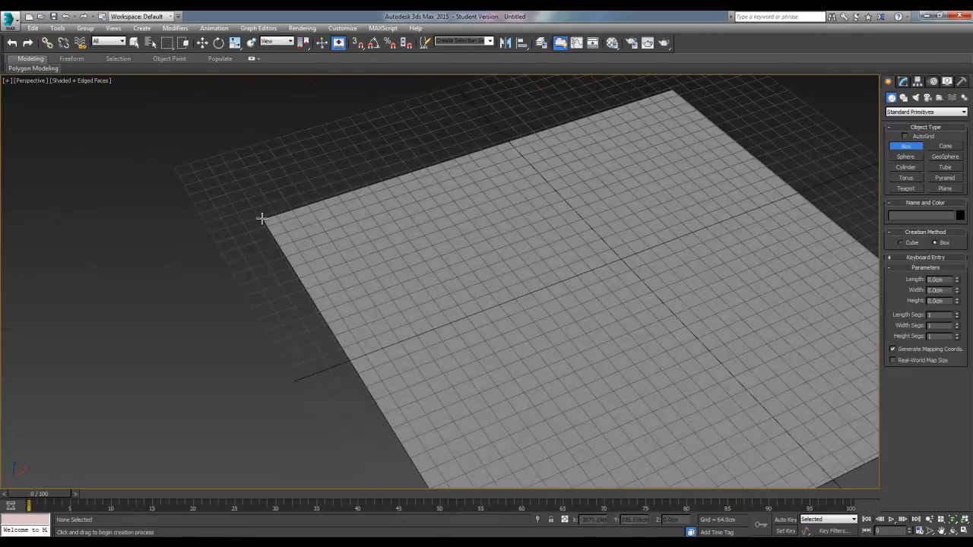
left_click_drag(262, 218, 552, 189)
left_click(542, 157)
key("w")
middle_click_drag(415, 284, 530, 336, "alt")
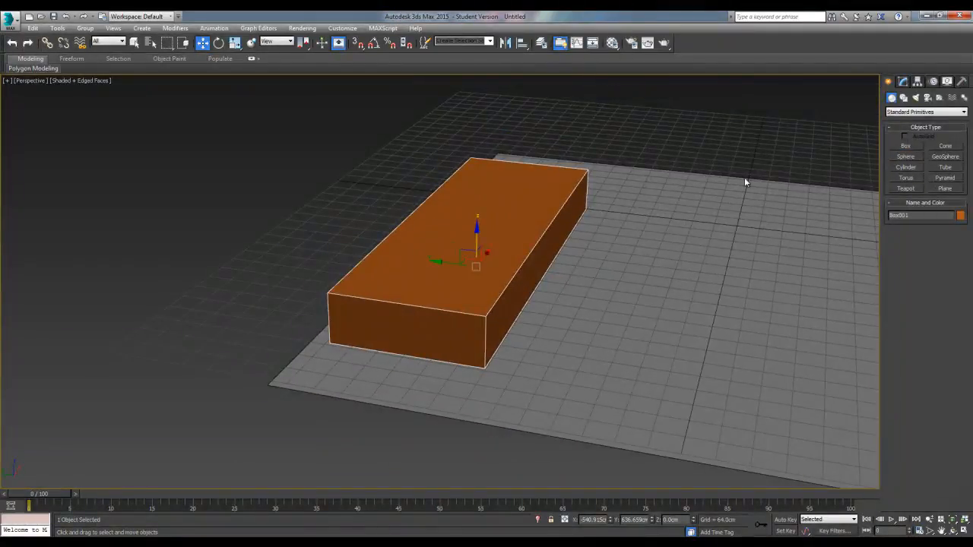
Set the box's width to 1024 cm in its parameters
left_click(902, 81)
middle_click_drag(671, 274, 641, 227, "alt")
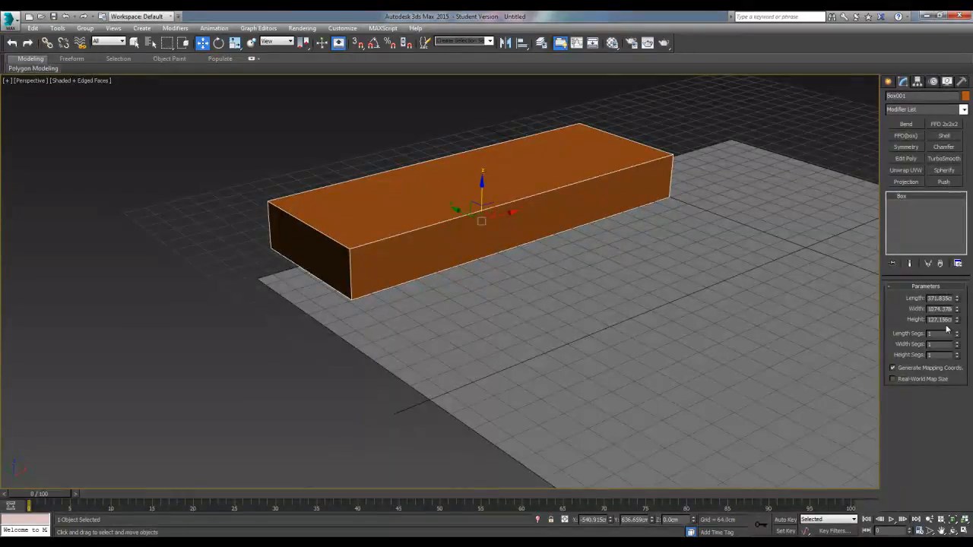
left_click(950, 297)
double_click(950, 298)
double_click(948, 309)
middle_click_drag(608, 306, 535, 321)
scroll(535, 319, "down", 3)
middle_click_drag(528, 308, 413, 233)
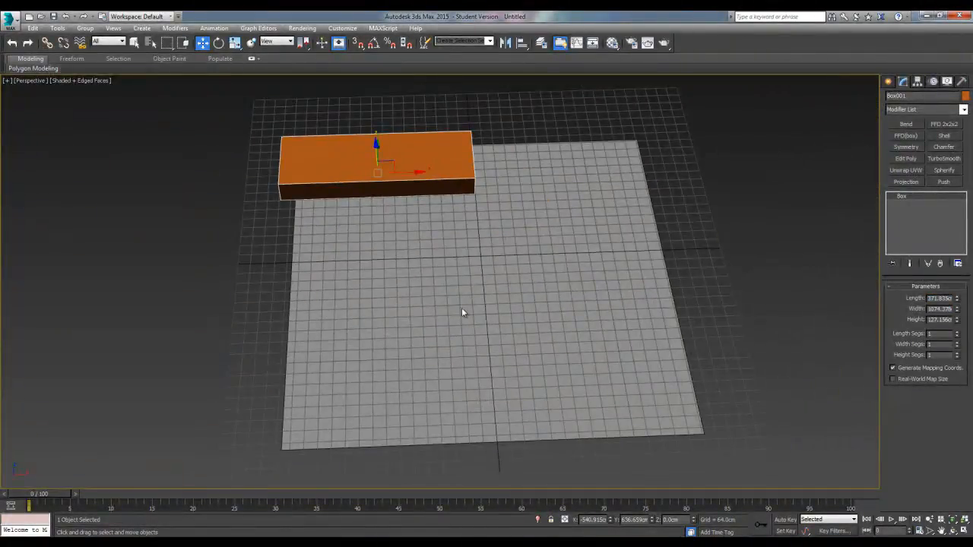
middle_click_drag(497, 276, 425, 301, "alt")
double_click(940, 310)
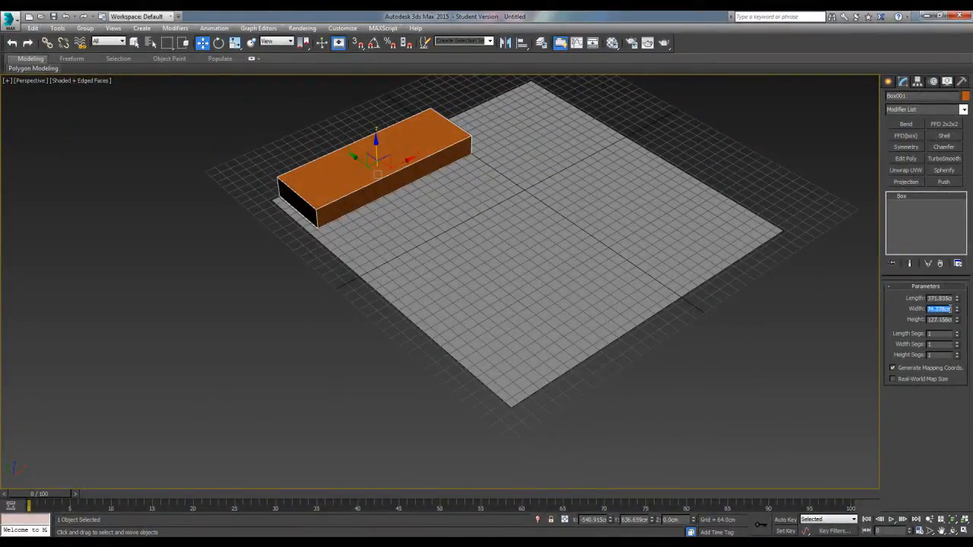
type("1024")
key("Return")
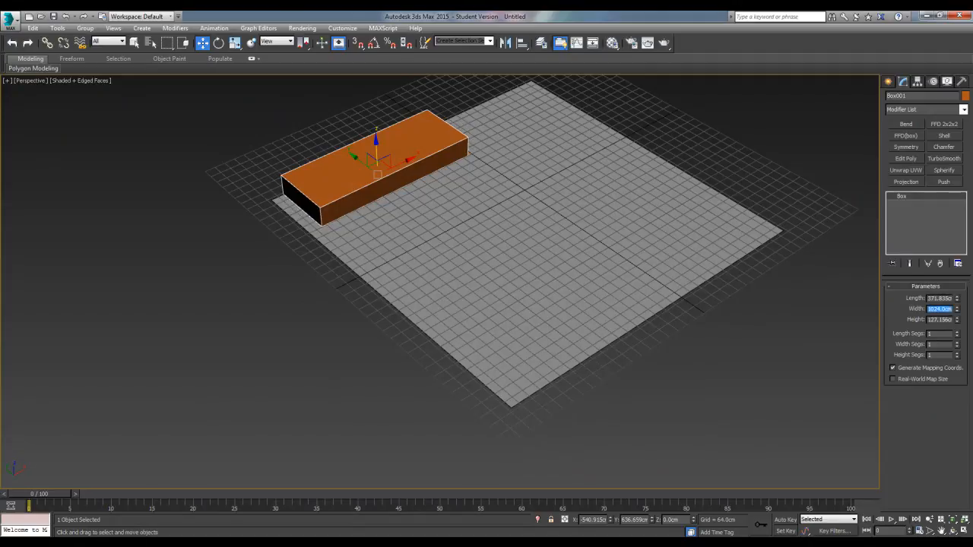
Examine the box's proportions and position against the plane's grid from several angles
scroll(462, 319, "up", 5)
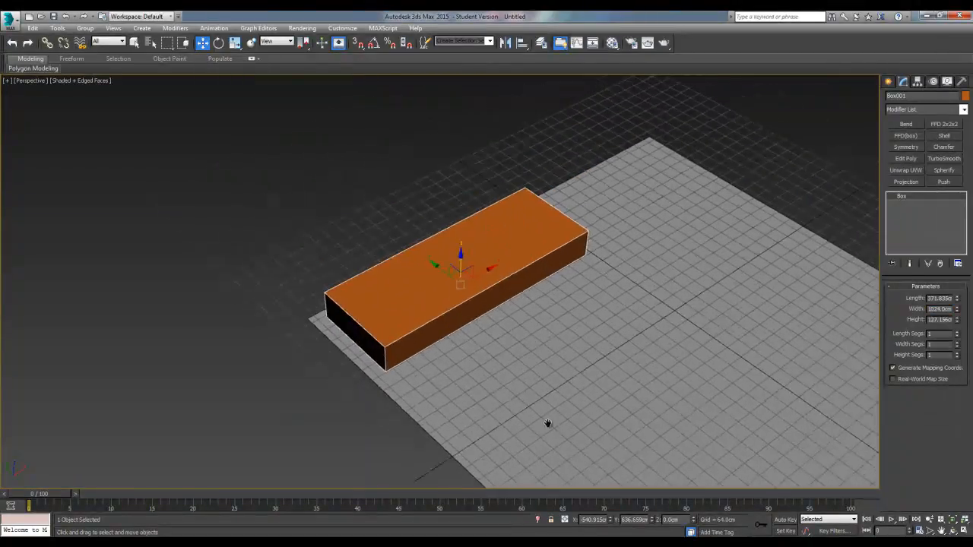
double_click(938, 298)
middle_click_drag(507, 371, 579, 349, "alt")
middle_click_drag(449, 376, 410, 355)
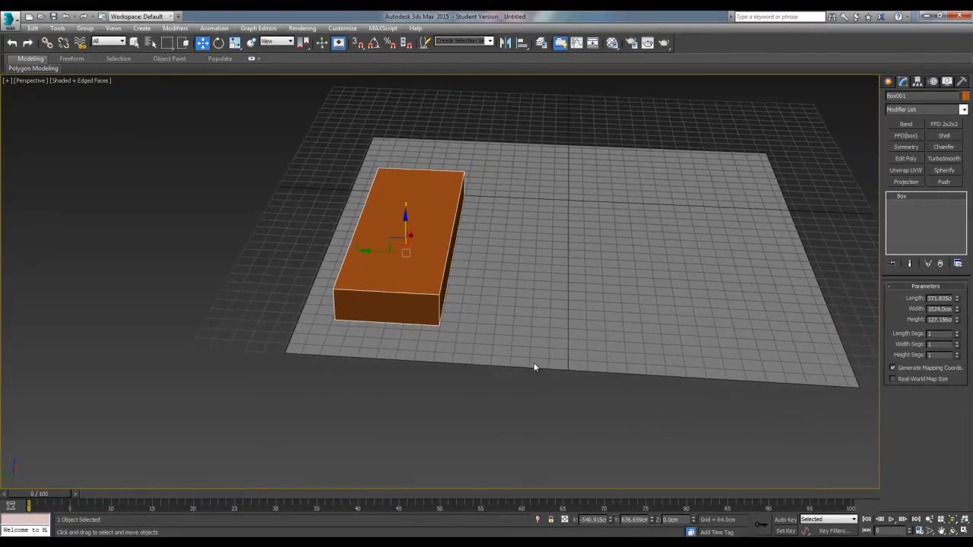
middle_click_drag(809, 363, 642, 424, "alt")
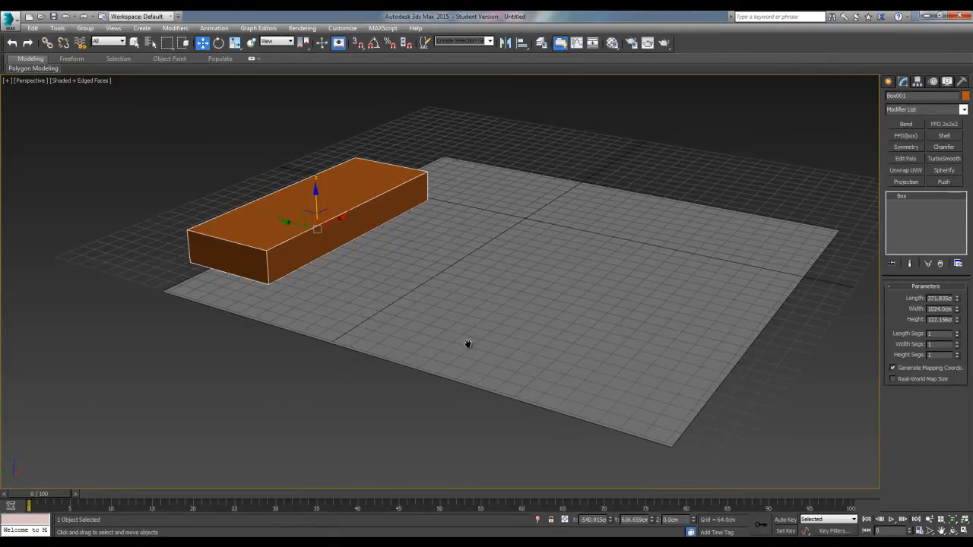
middle_click_drag(468, 349, 455, 327)
middle_click_drag(492, 288, 521, 342, "alt")
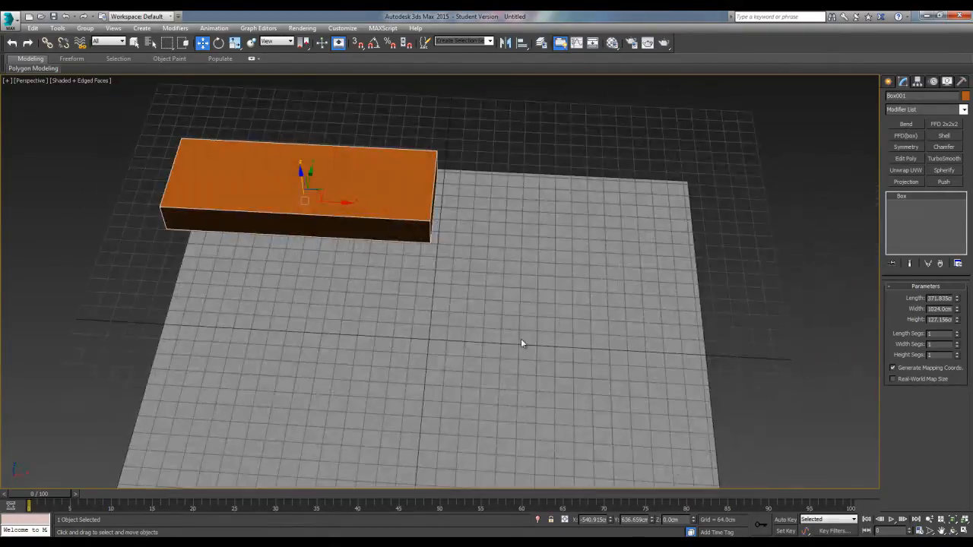
middle_click_drag(580, 380, 575, 356, "alt")
middle_click_drag(453, 335, 481, 282)
scroll(481, 282, "down", 3)
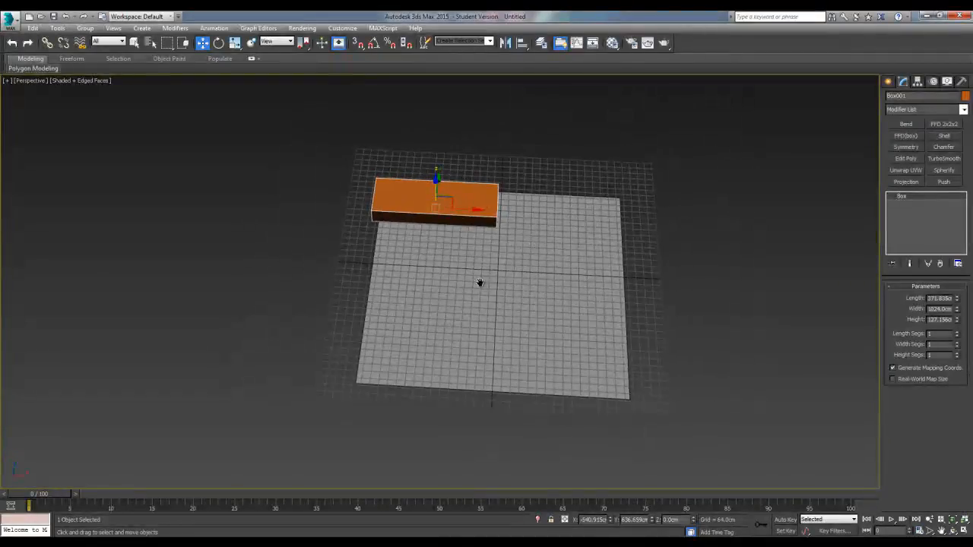
middle_click_drag(457, 362, 506, 390, "alt")
scroll(490, 370, "up", 3)
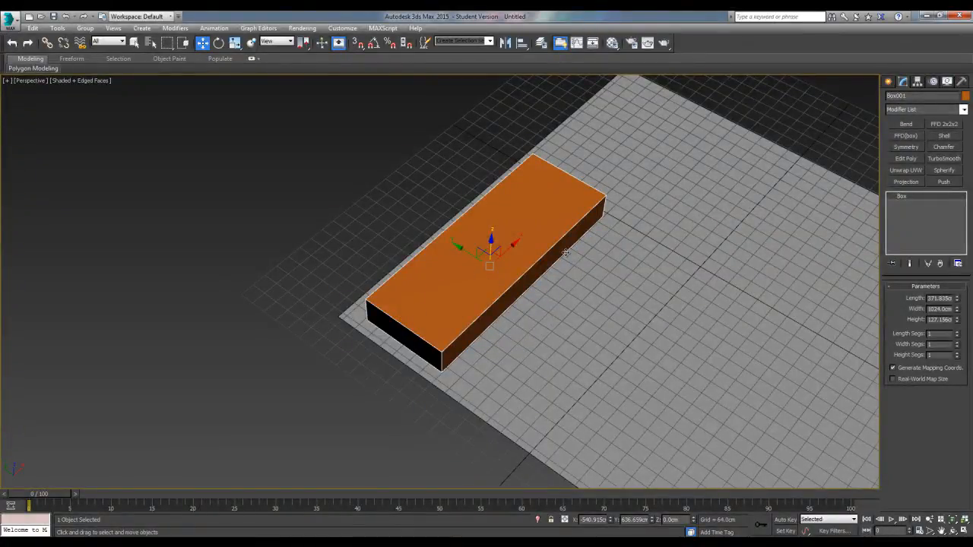
middle_click_drag(658, 293, 559, 218, "alt")
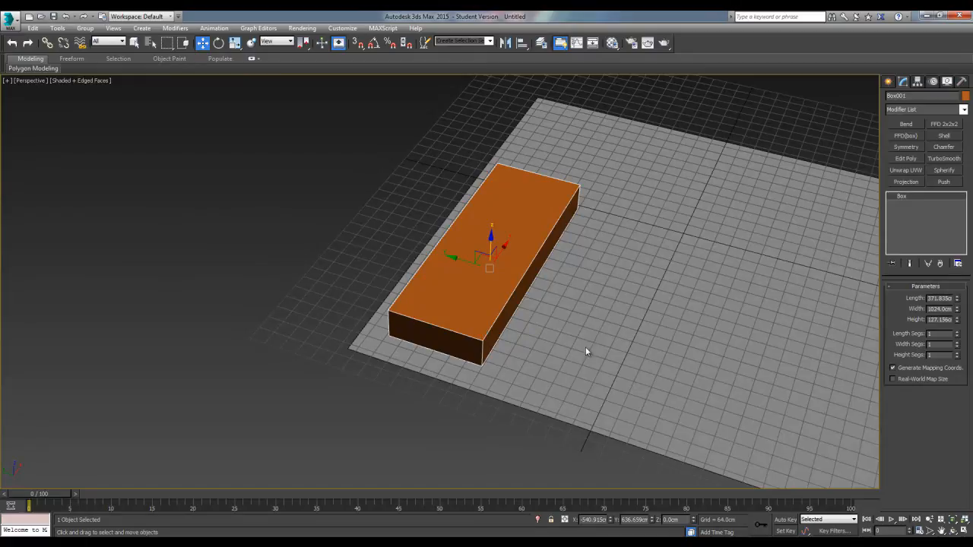
middle_click_drag(585, 351, 550, 347)
middle_click_drag(617, 304, 556, 276)
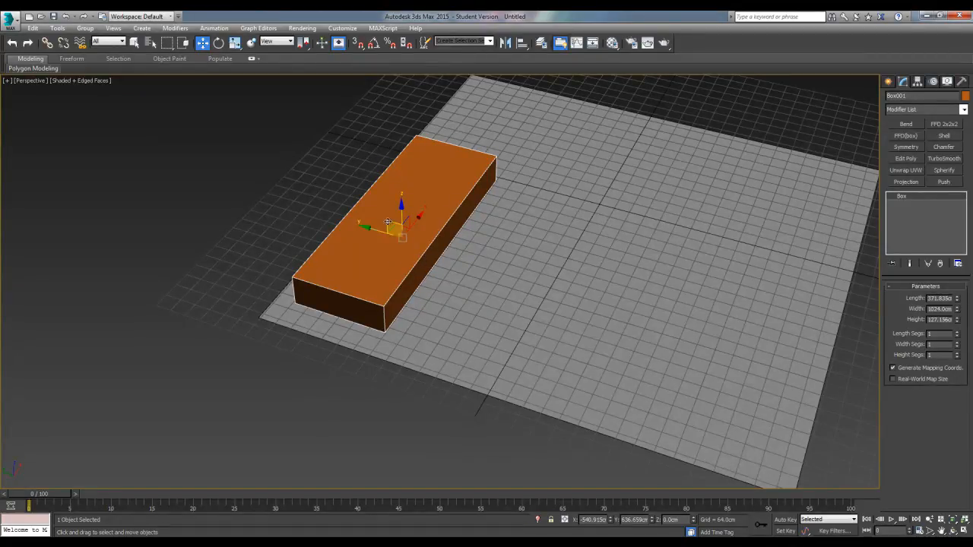
Set the box's length to 256 cm
middle_click_drag(373, 281, 425, 304, "alt")
scroll(439, 318, "up", 3)
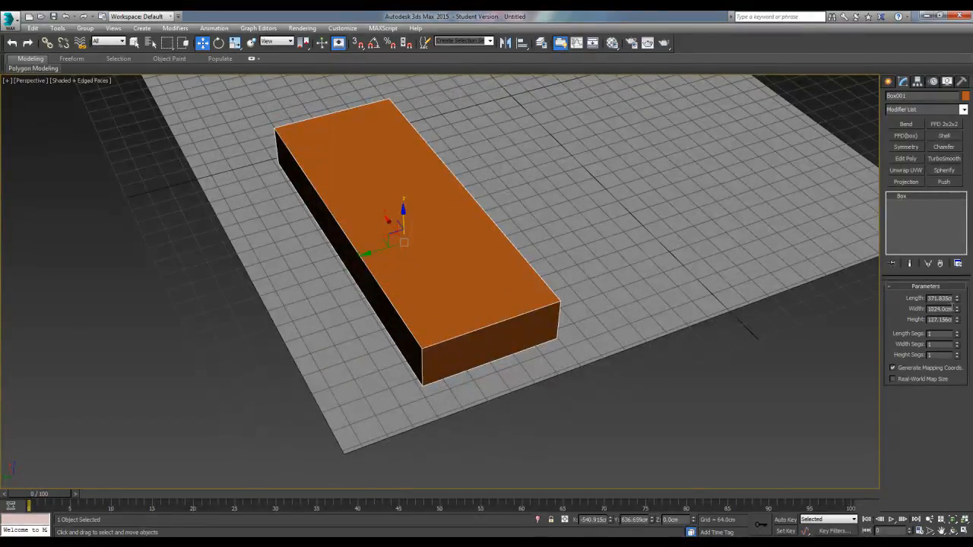
double_click(941, 298)
type("256")
key("Return")
Switch to the top view around the box's overhanging end and turn on 3D snapping
middle_click_drag(872, 255, 489, 297, "alt")
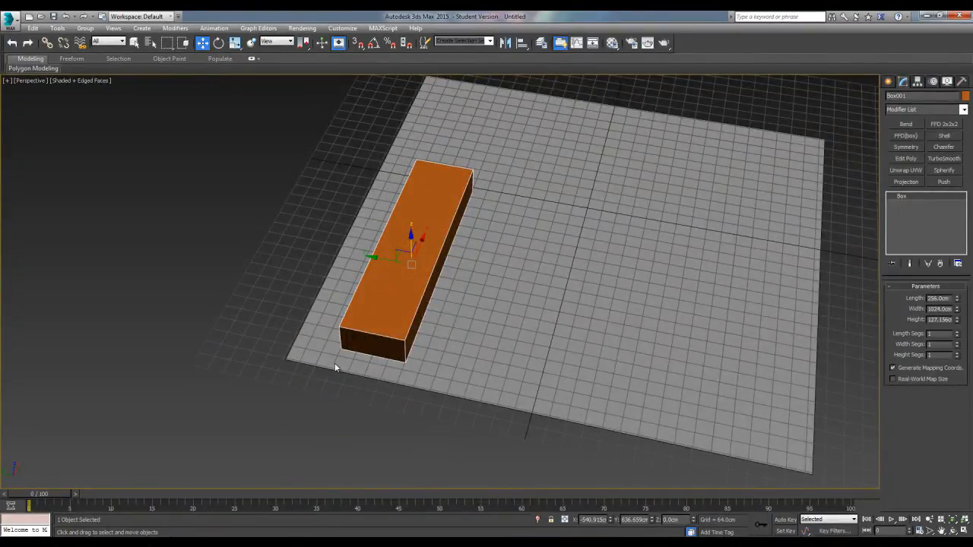
scroll(404, 352, "down", 2)
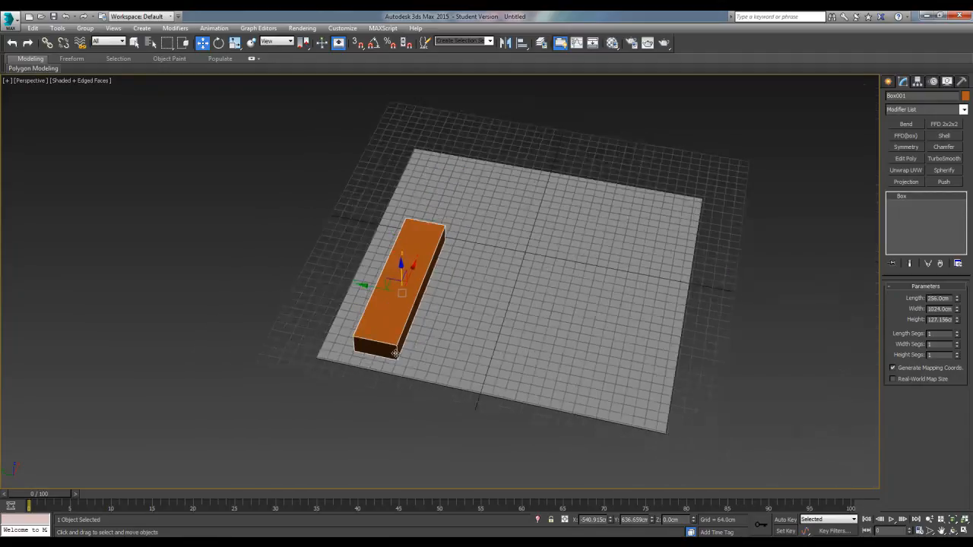
key("t")
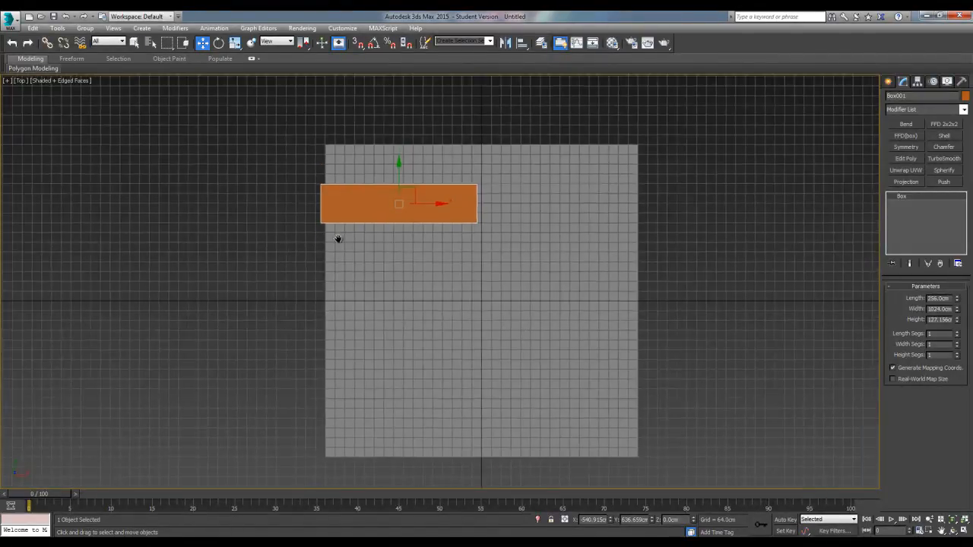
scroll(336, 238, "up", 4)
middle_click_drag(336, 238, 454, 400)
scroll(454, 400, "up", 2)
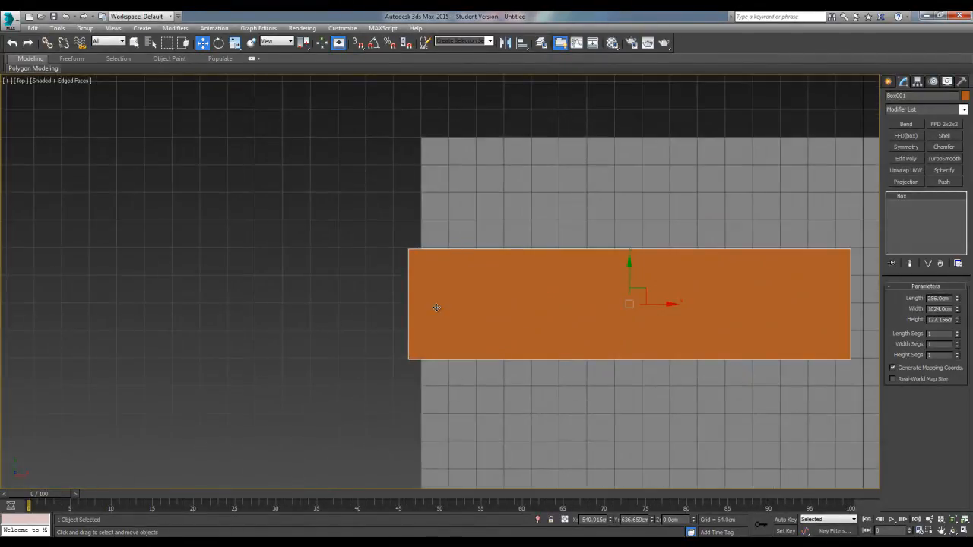
left_click(357, 44)
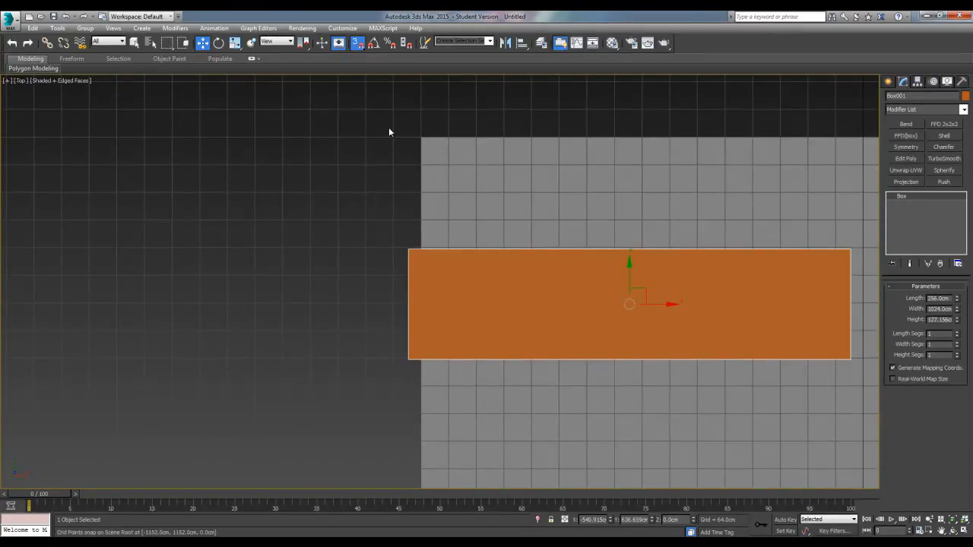
Try to snap the box's corner onto the plane's corner with axis constraints active
left_click_drag(408, 249, 424, 142)
scroll(420, 190, "down", 2)
middle_click_drag(420, 190, 395, 263)
scroll(398, 252, "up", 2)
scroll(396, 263, "down", 2)
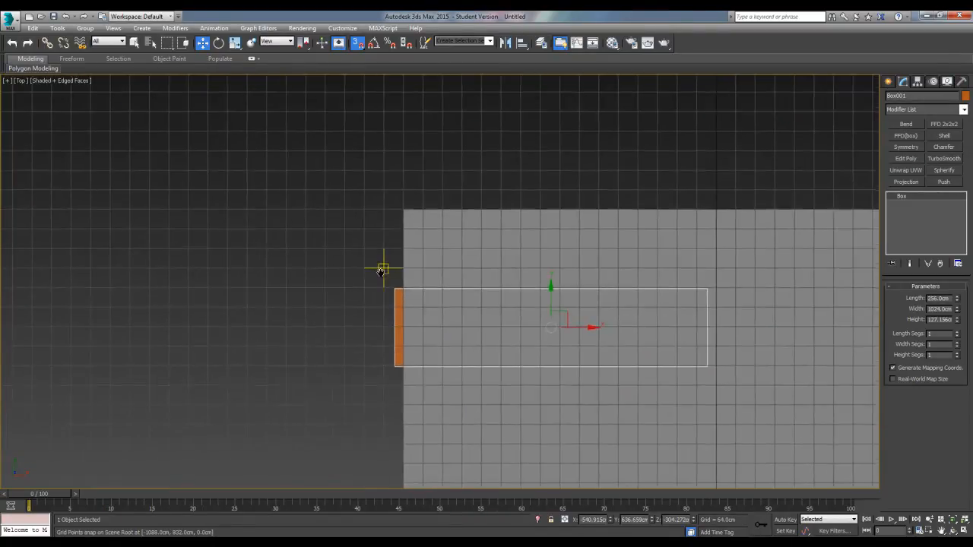
scroll(382, 277, "up", 2)
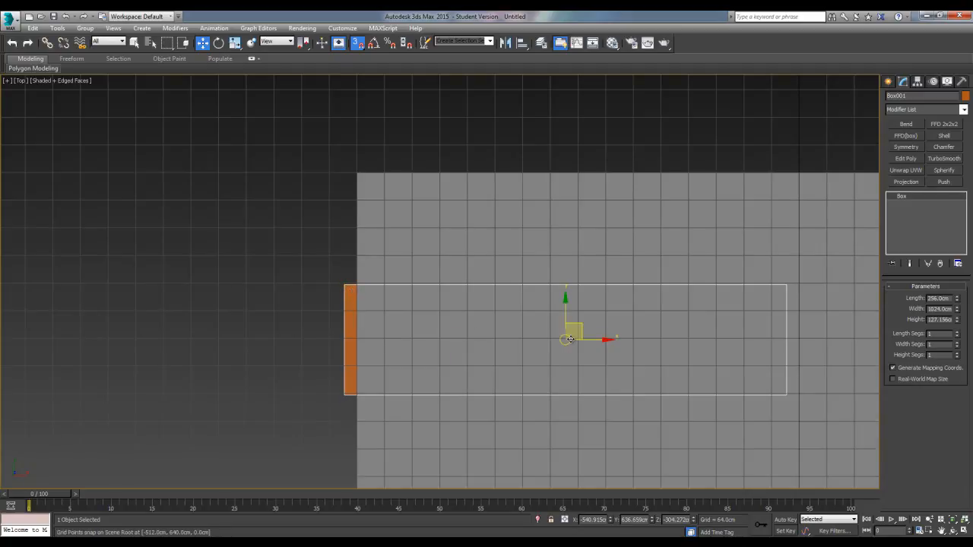
Disable axis constraints in the snap options and move the box freely to the grid position X -448 cm, Y 640 cm
right_click(358, 43)
left_click_drag(448, 206, 451, 202)
left_click(443, 216)
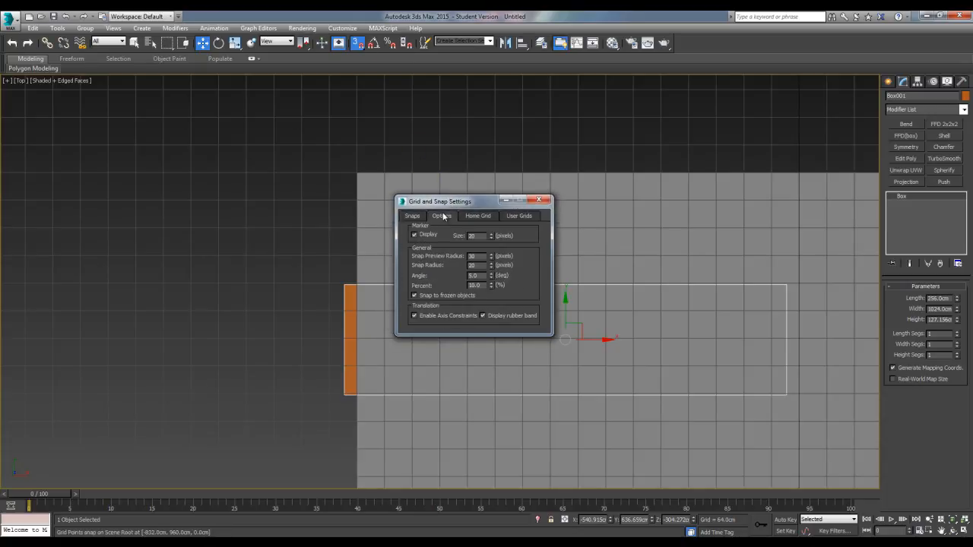
left_click(422, 317)
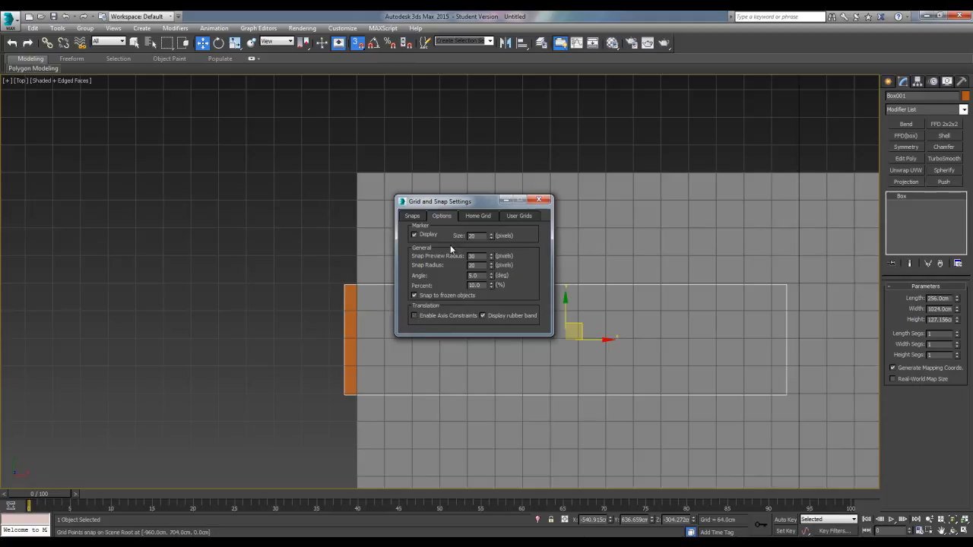
left_click_drag(425, 203, 201, 128)
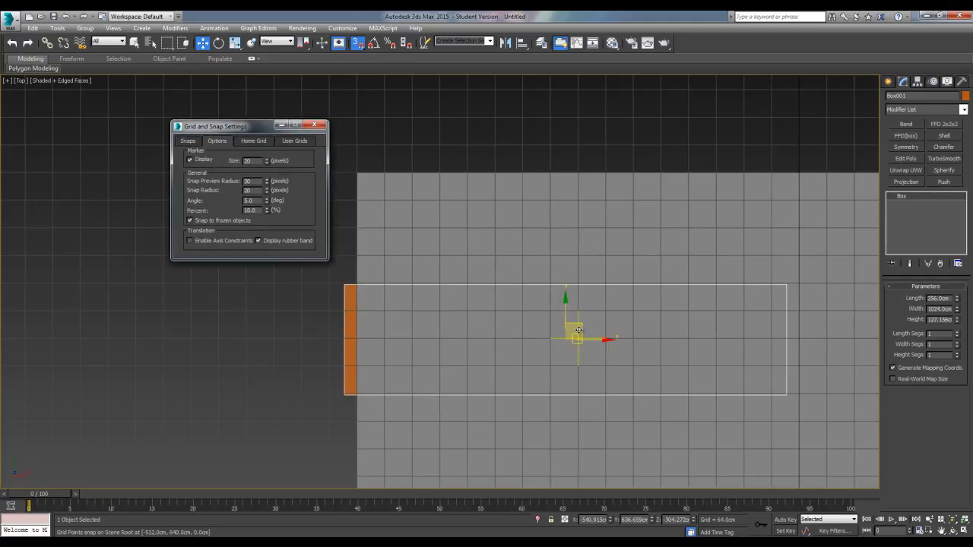
left_click_drag(572, 332, 606, 337)
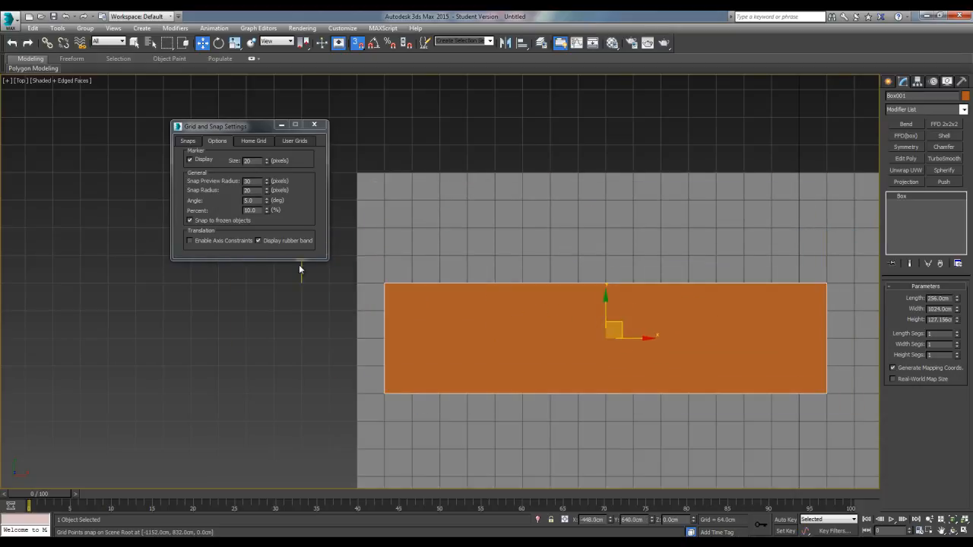
Re-enable axis constraints for snapping and move the box only along X to -640 cm, then close the snap settings
left_click(218, 241)
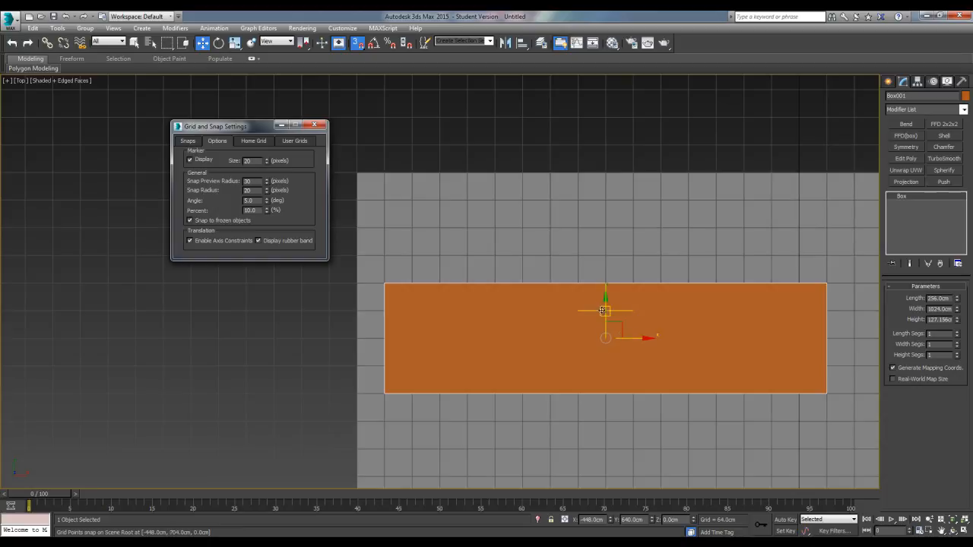
left_click_drag(611, 314, 528, 315)
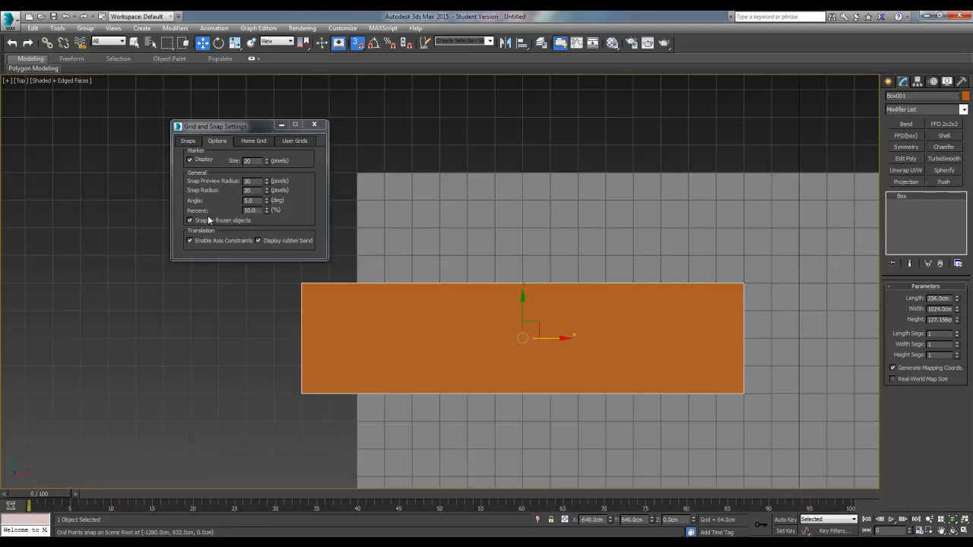
middle_click_drag(406, 252, 438, 268)
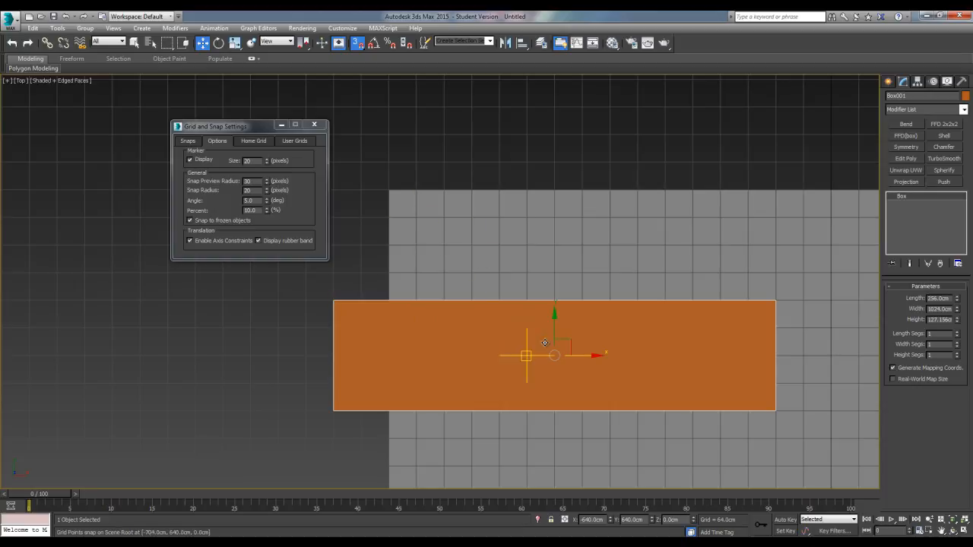
scroll(550, 254, "down", 3)
mouse_move(550, 254)
middle_mouse_down()
mouse_move(473, 245)
mouse_move(493, 266)
mouse_move(537, 268)
middle_mouse_up()
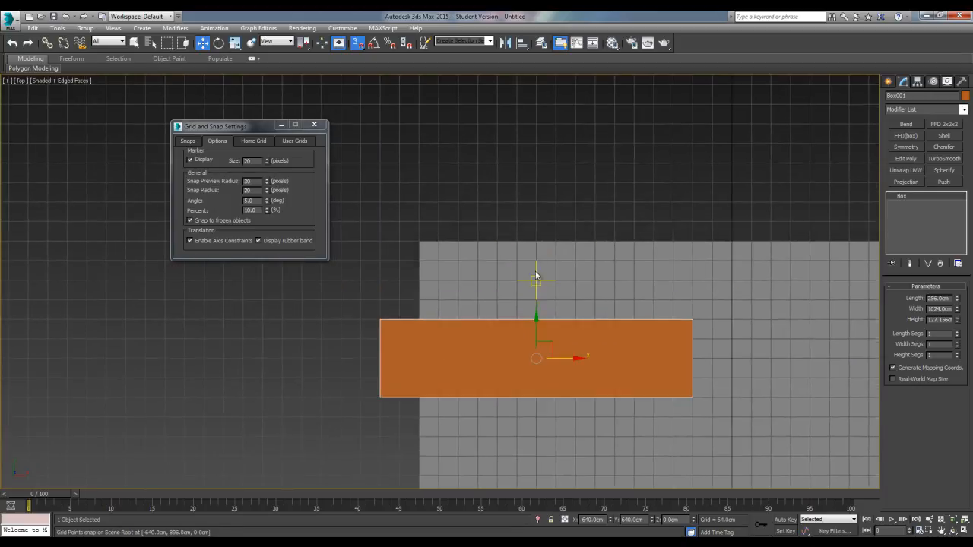
scroll(420, 269, "up", 2)
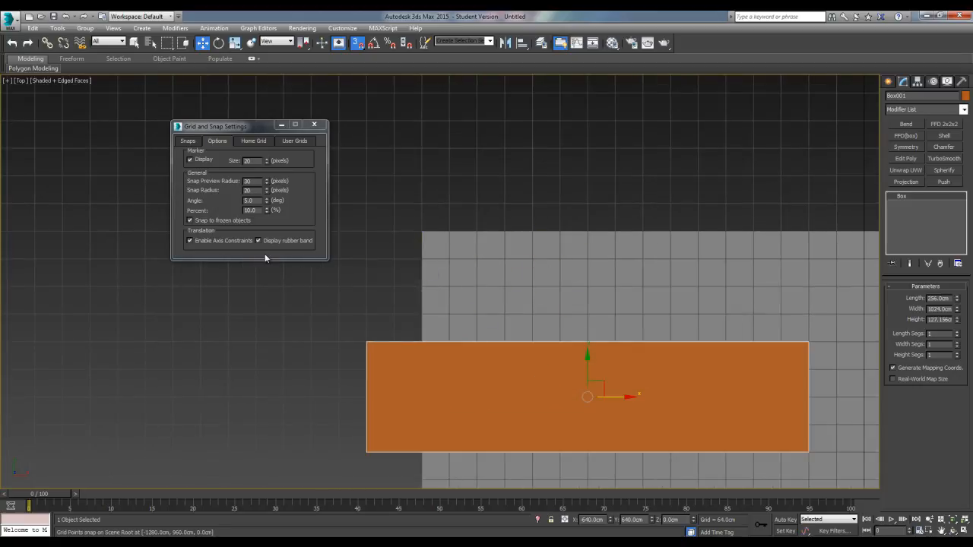
left_click(314, 125)
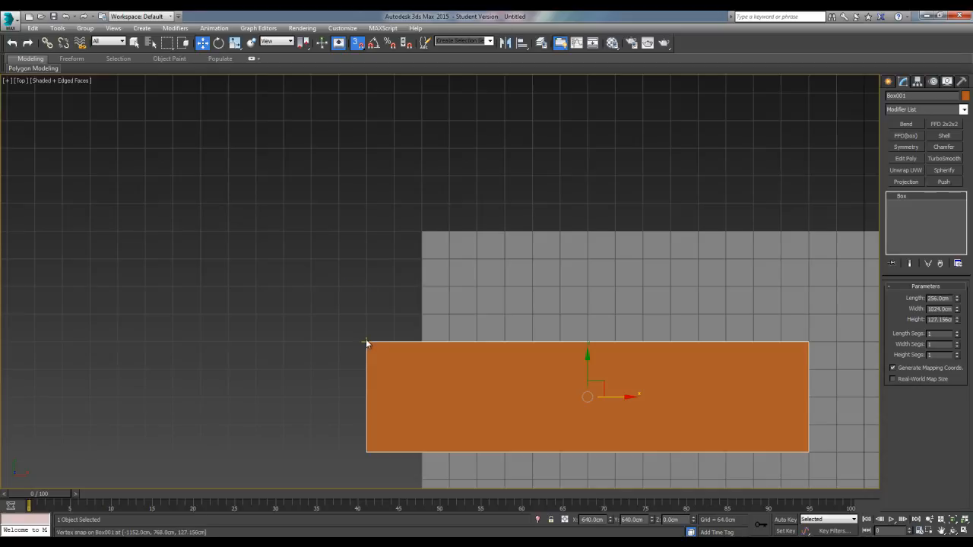
Move the box in the XY plane so its outer corner snaps exactly onto the plane's corner
left_click_drag(598, 386, 671, 316)
left_click_drag(438, 272, 421, 231)
scroll(444, 293, "up", 4)
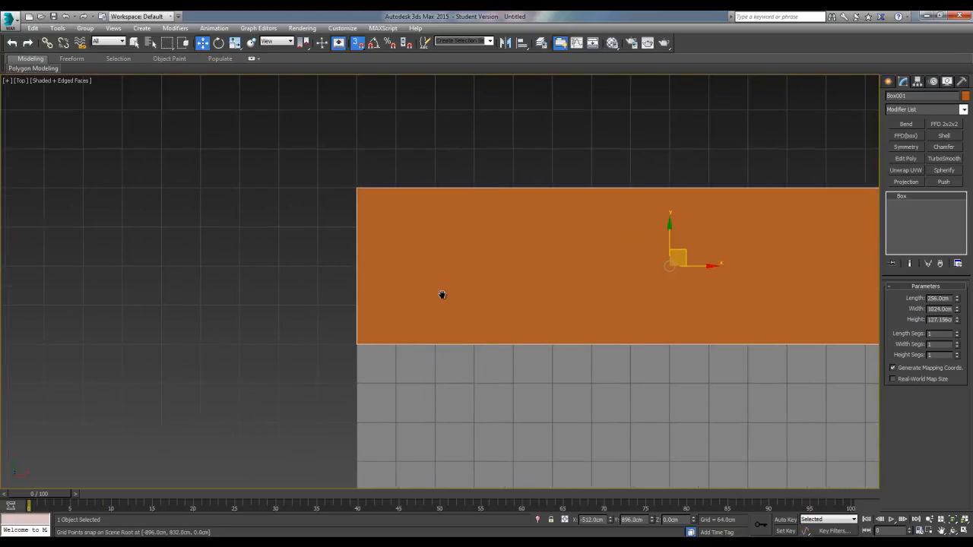
scroll(517, 230, "down", 2)
middle_click_drag(513, 230, 323, 215)
middle_click_drag(596, 234, 277, 243)
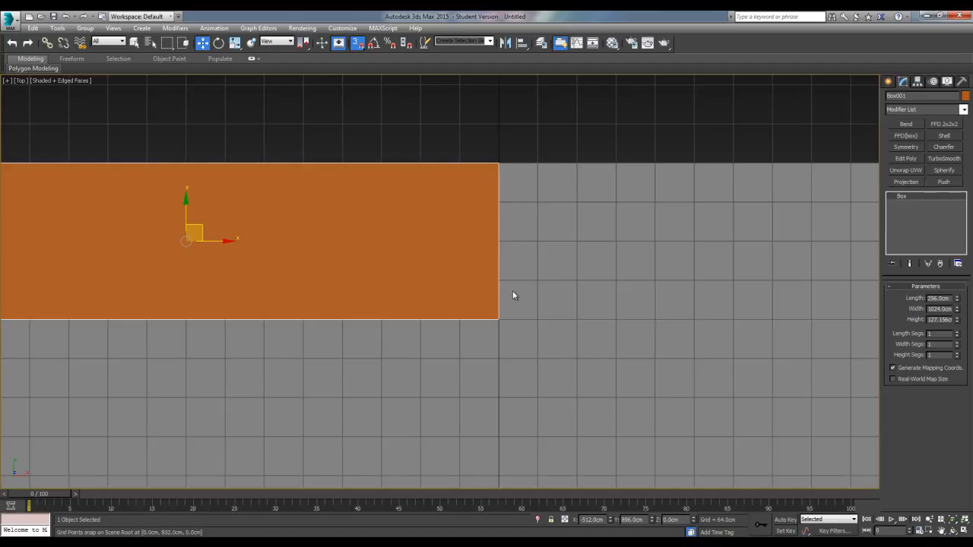
scroll(481, 263, "down", 2)
middle_click_drag(367, 266, 443, 268)
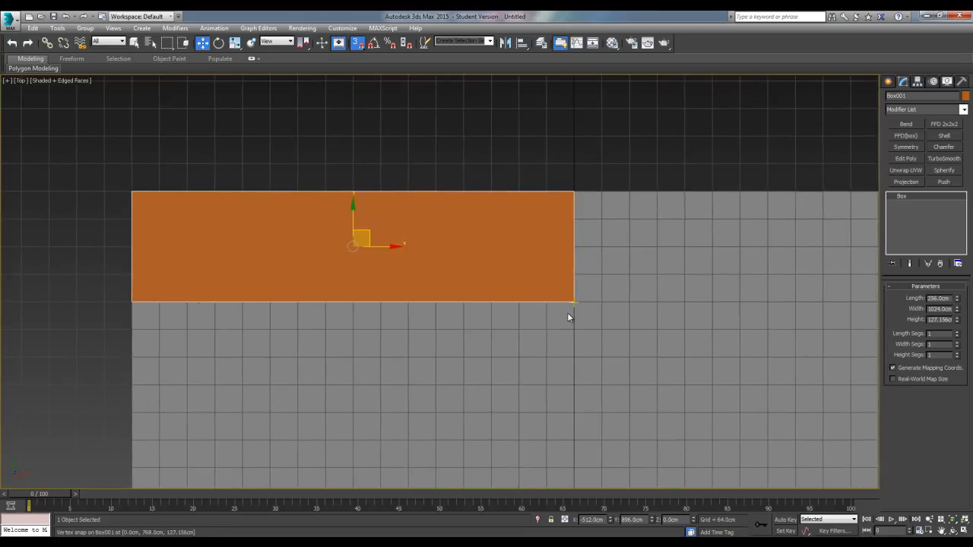
scroll(497, 339, "down", 3)
middle_click_drag(497, 339, 401, 233)
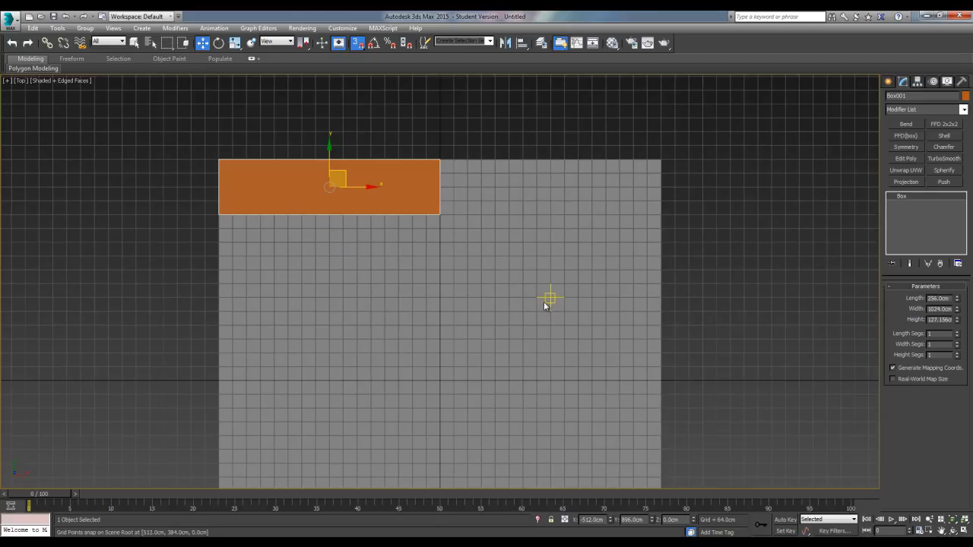
Return to the perspective view and set the box's height to 64 cm
key("p")
middle_click_drag(324, 381, 437, 348, "alt")
scroll(438, 348, "up", 3)
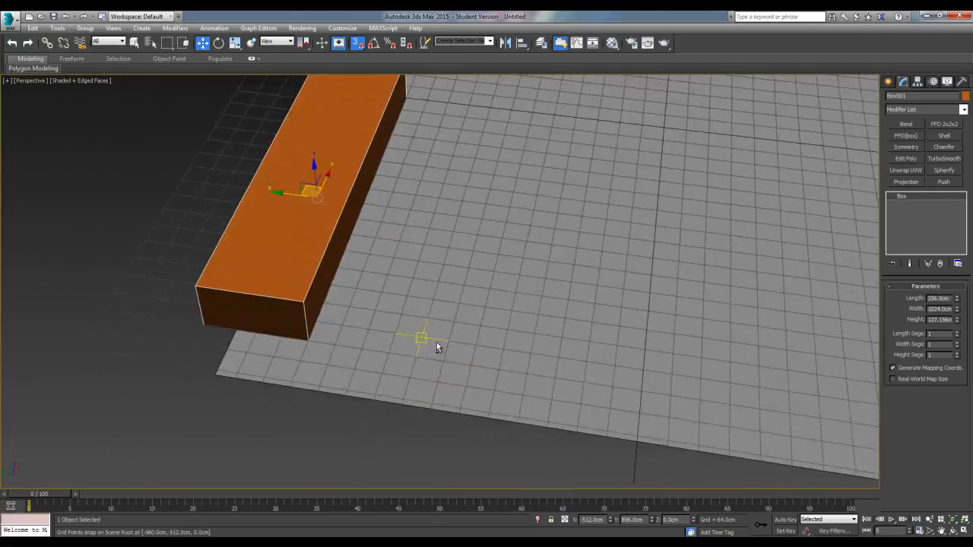
scroll(438, 348, "down", 5)
double_click(940, 319)
type("64")
key("Return")
scroll(269, 231, "down", 2)
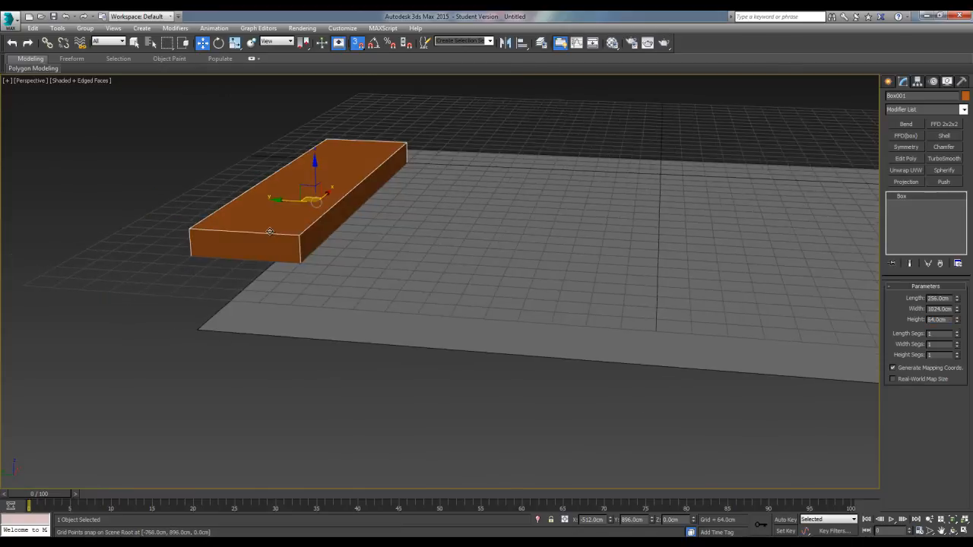
scroll(270, 231, "up", 2)
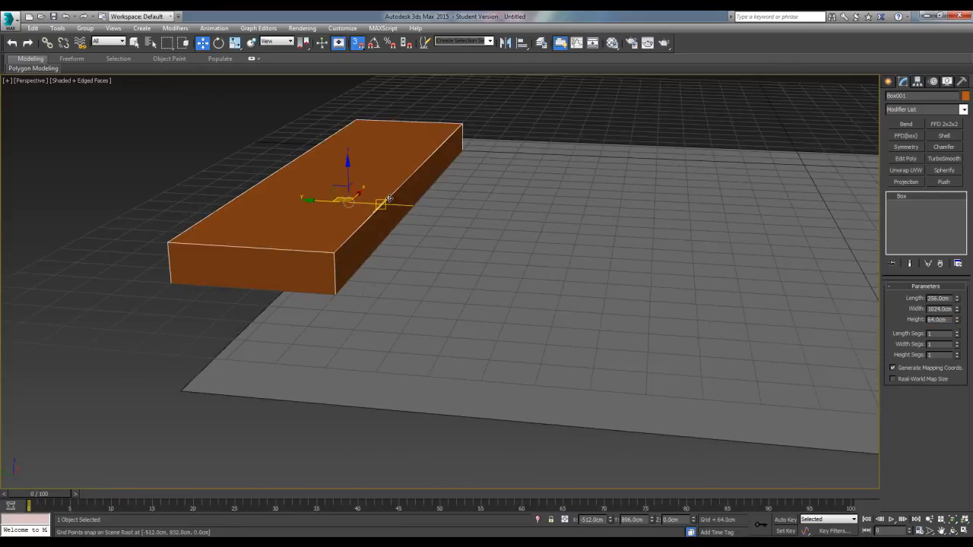
middle_click_drag(427, 267, 465, 320, "alt")
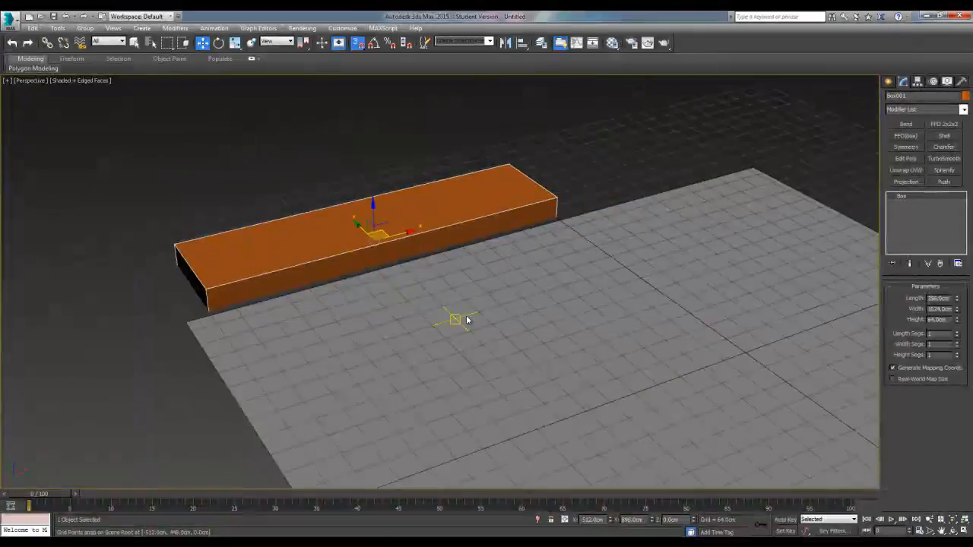
Go back to the top view and change the box's object color to black
key("t")
middle_click_drag(454, 270, 490, 365)
scroll(449, 329, "up", 3)
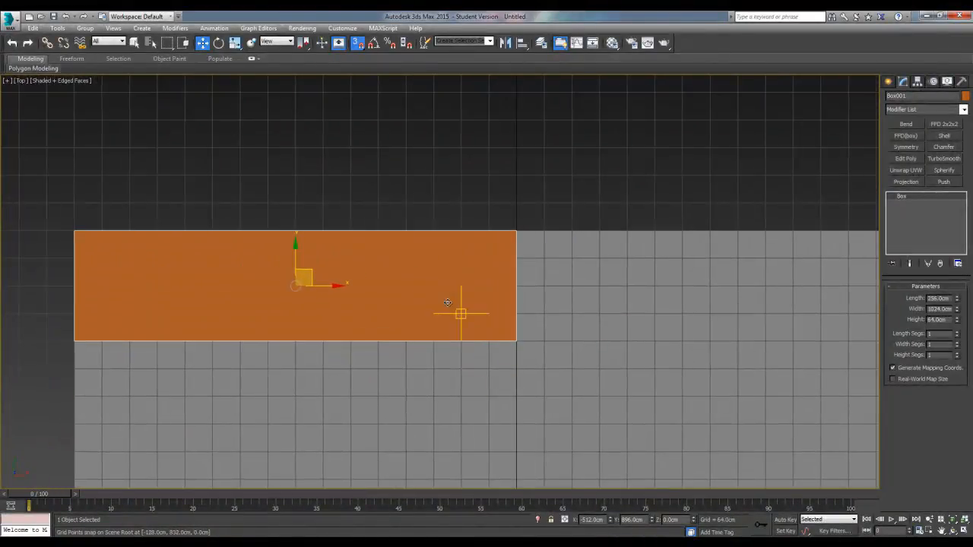
left_click(965, 99)
left_click(566, 303)
left_click(535, 333)
Assign a plain grey material from the Material Editor to the box and close the editor
key("m")
left_click_drag(89, 152, 364, 239)
left_click(250, 111)
middle_click_drag(436, 276, 409, 256)
scroll(365, 263, "down", 2)
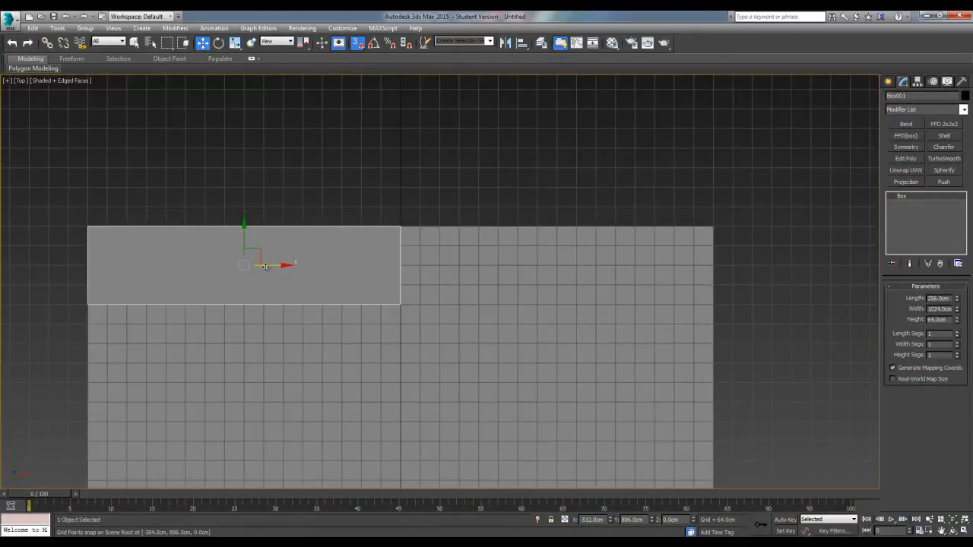
Clone the box along X as a single instance, snap it flush against the original's short end, and deselect it
mouse_move(269, 265)
left_mouse_down("shift")
mouse_move(573, 281)
mouse_move(512, 280)
mouse_move(558, 279)
mouse_move(577, 288)
left_mouse_up("shift")
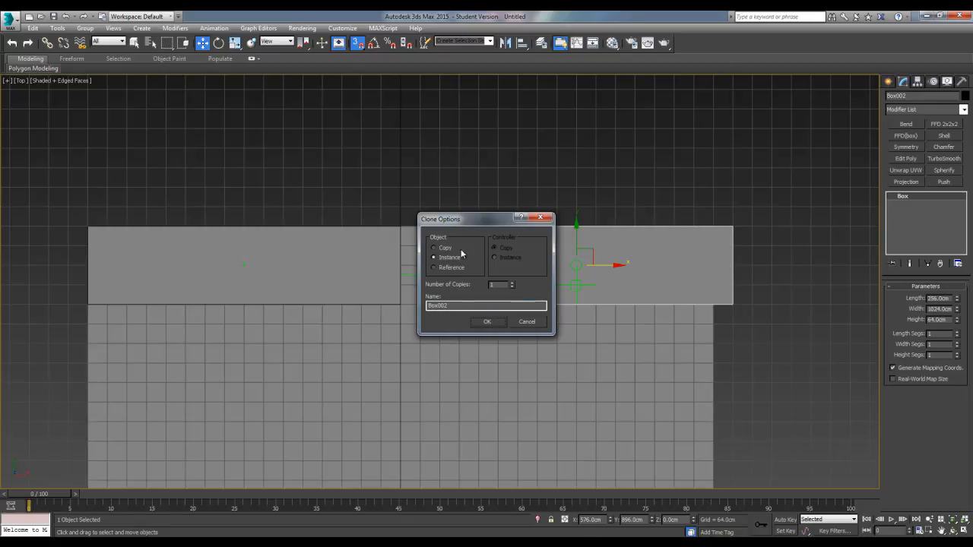
left_click(487, 322)
scroll(430, 263, "up", 5)
scroll(464, 221, "up", 2)
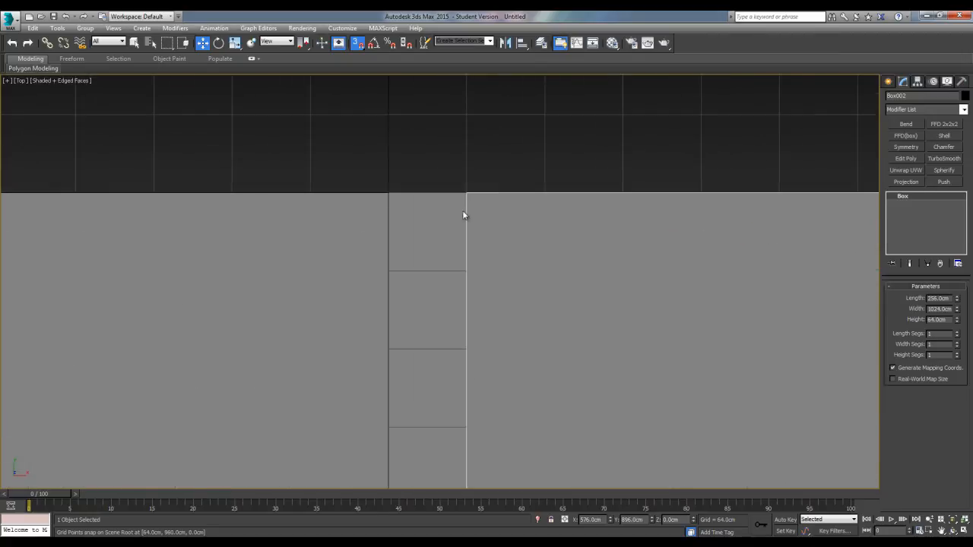
left_click_drag(463, 195, 387, 196)
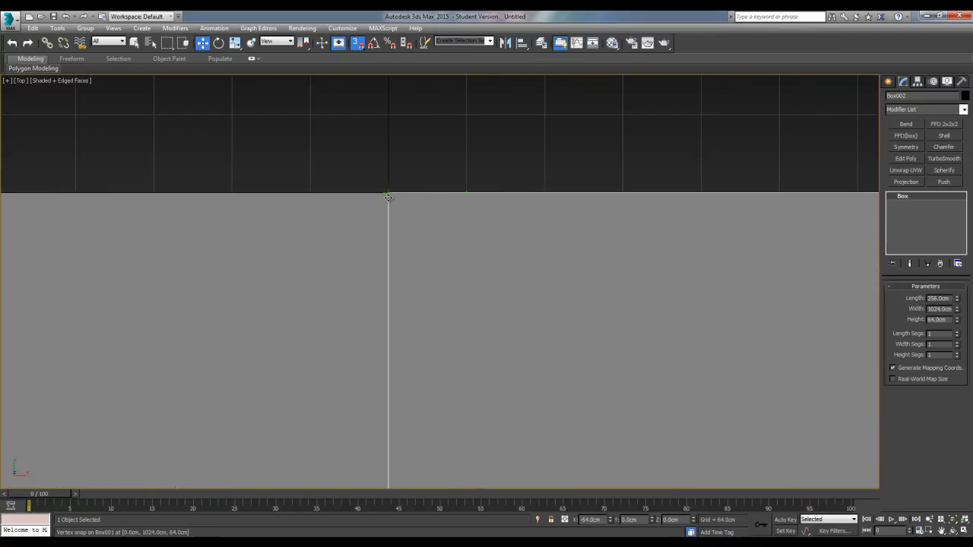
scroll(446, 326, "down", 9)
mouse_move(418, 219)
middle_mouse_down()
mouse_move(452, 240)
mouse_move(423, 223)
middle_mouse_up()
left_click(558, 151)
Clone the first box along negative Y as an instance and snap it flush against the original's long inner side
scroll(393, 300, "up", 2)
scroll(419, 219, "down", 2)
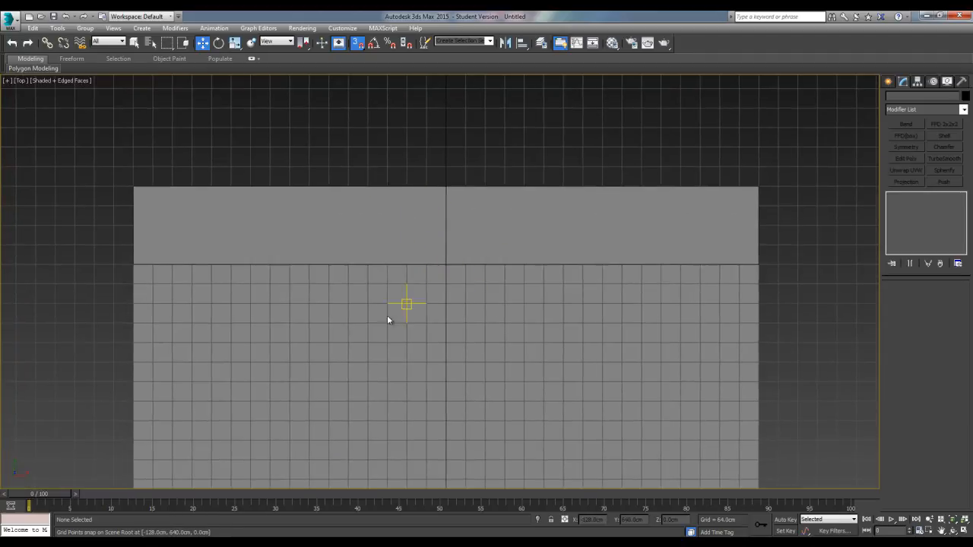
left_click(405, 225)
left_click_drag(289, 190, 278, 325, "shift")
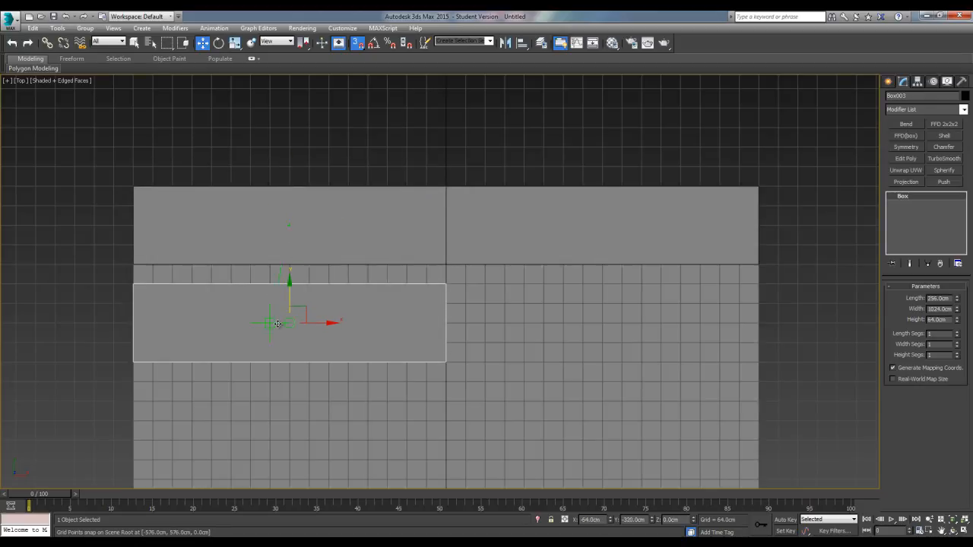
left_click(485, 321)
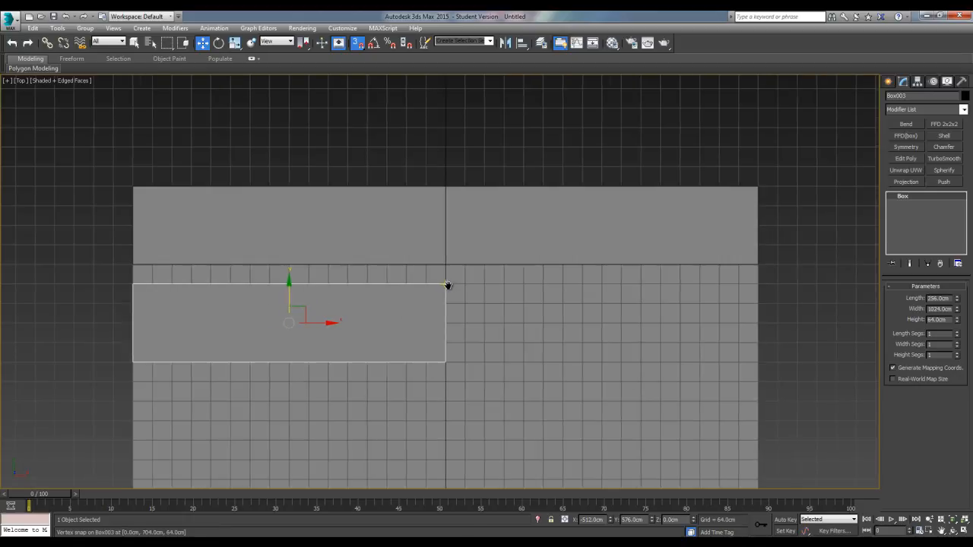
scroll(445, 283, "up", 4)
left_click_drag(443, 242, 443, 228)
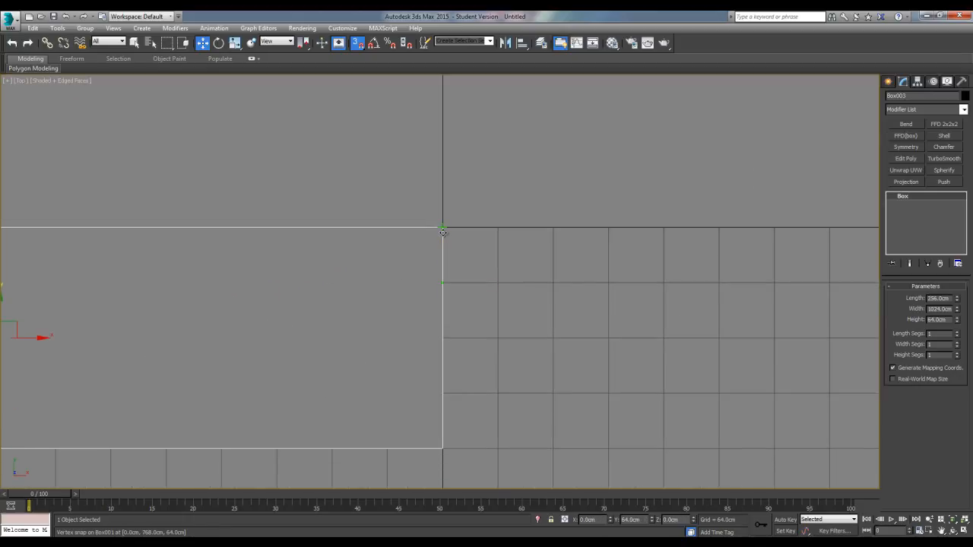
scroll(354, 284, "down", 5)
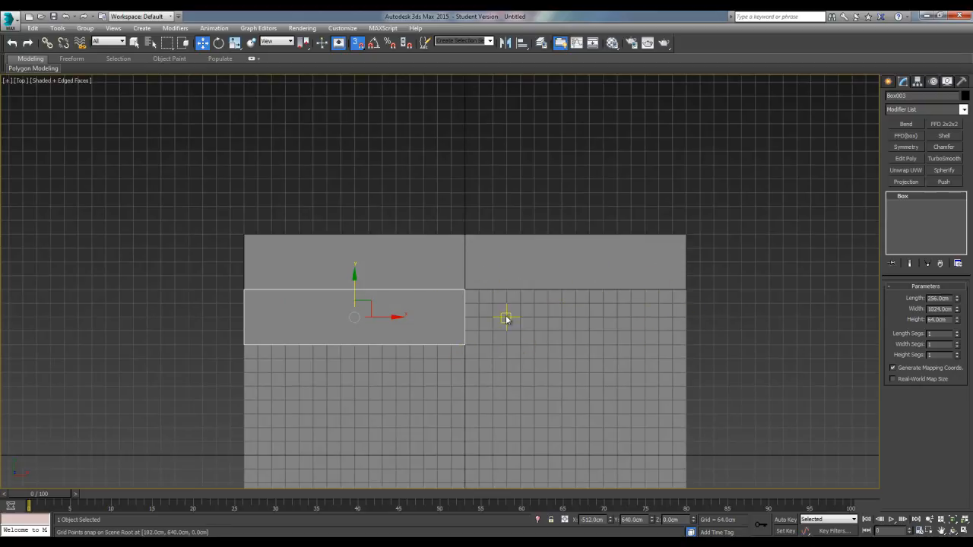
Move the second-row box along X to 0 cm so it is centred under the joint of the first row
scroll(512, 326, "up", 1)
mouse_move(513, 326)
middle_mouse_down()
mouse_move(531, 339)
mouse_move(523, 326)
middle_mouse_up()
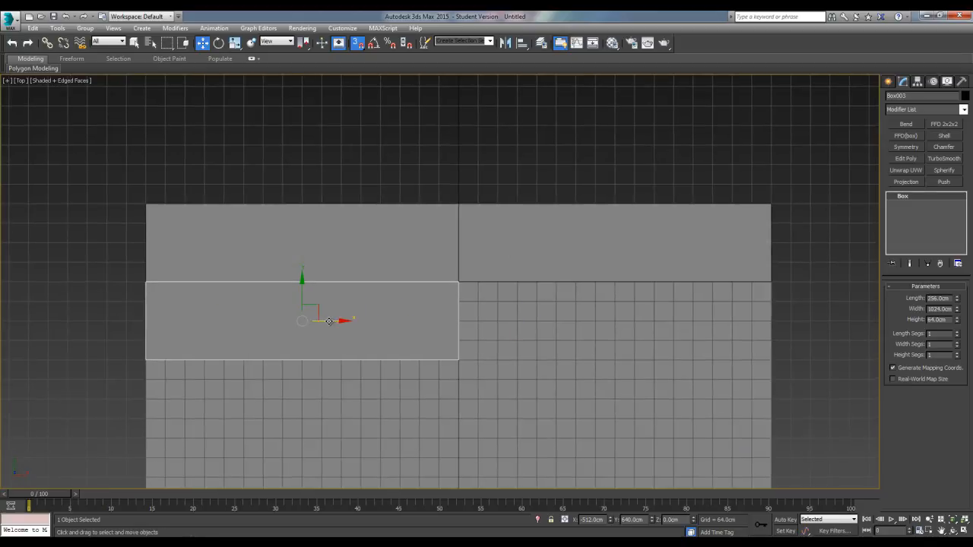
left_click_drag(327, 322, 457, 328)
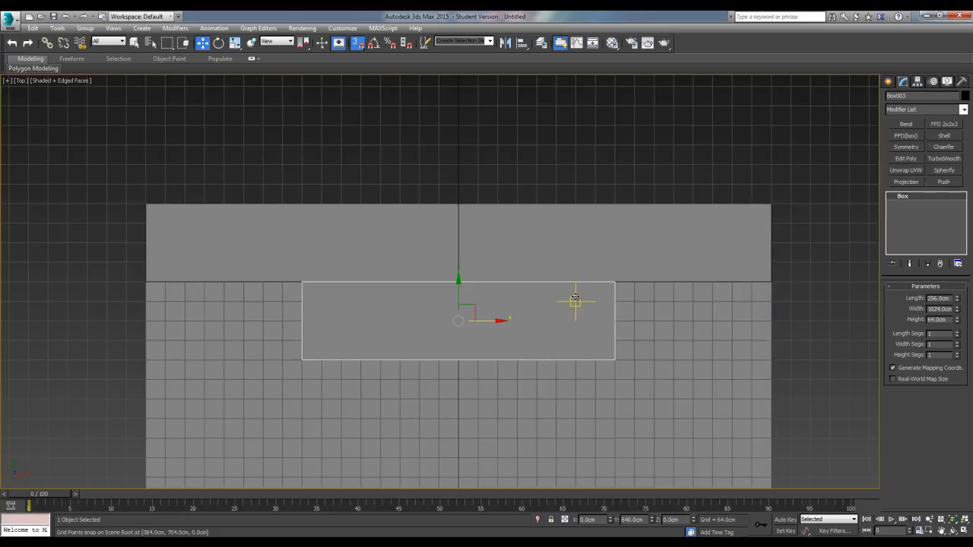
middle_click_drag(447, 295, 444, 276)
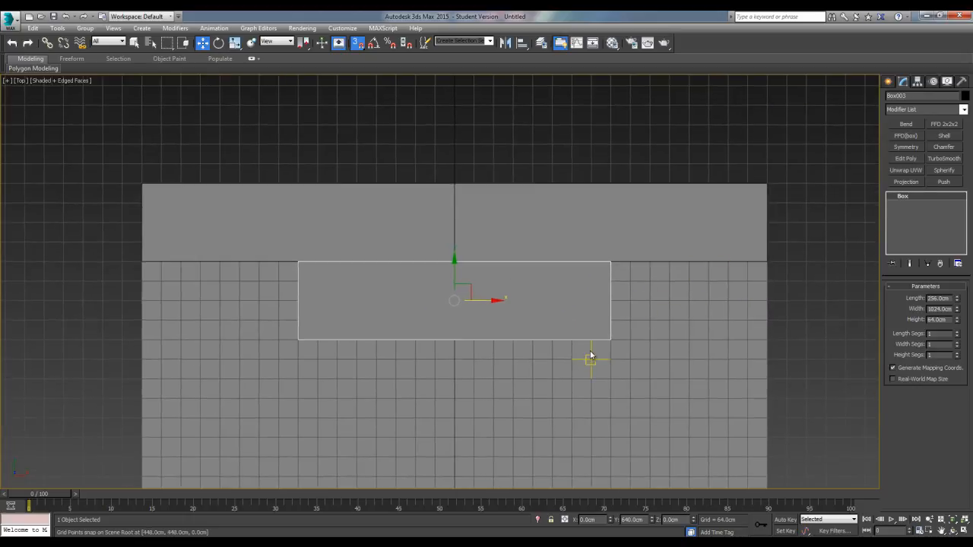
scroll(590, 358, "down", 2)
scroll(511, 349, "up", 3)
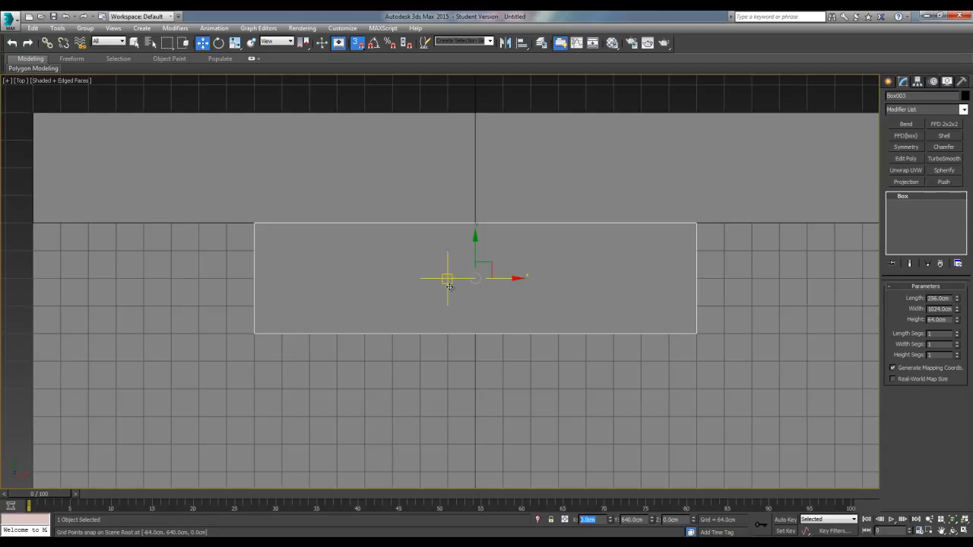
Clone the centred second-row box along positive X as a single instance and snap it flush against the original's short end
scroll(528, 308, "down", 2)
scroll(524, 316, "down", 1)
scroll(443, 327, "up", 3)
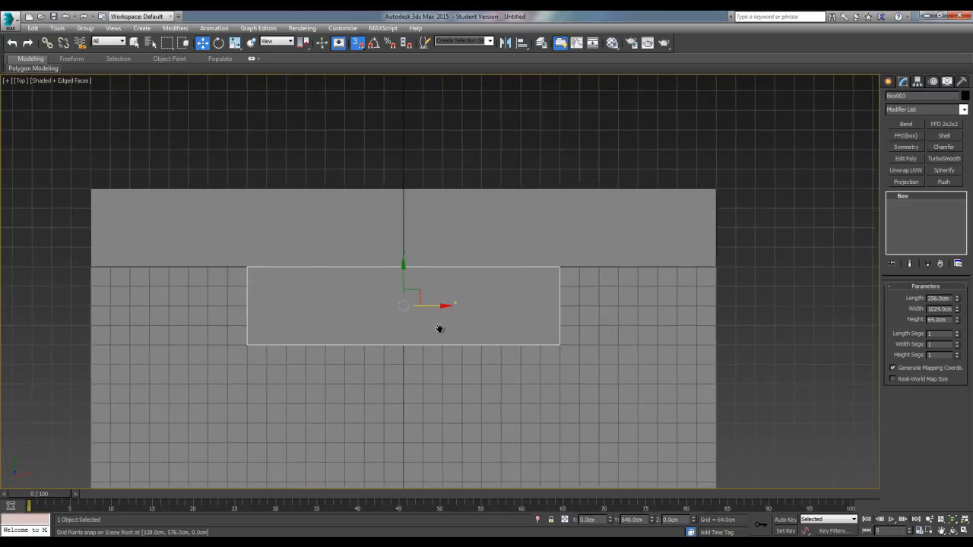
mouse_move(417, 291)
left_mouse_down("shift")
mouse_move(838, 291)
mouse_move(843, 300)
left_mouse_up("shift")
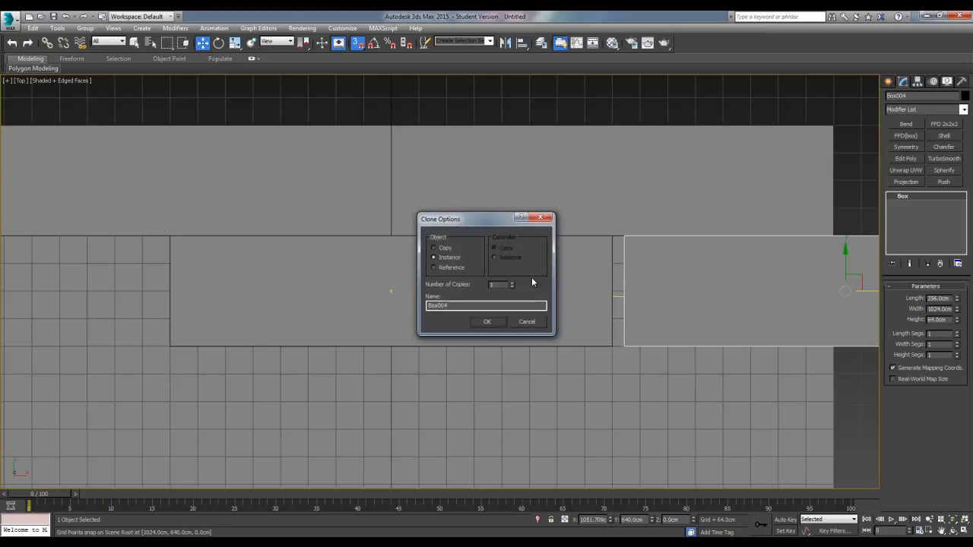
left_click(487, 321)
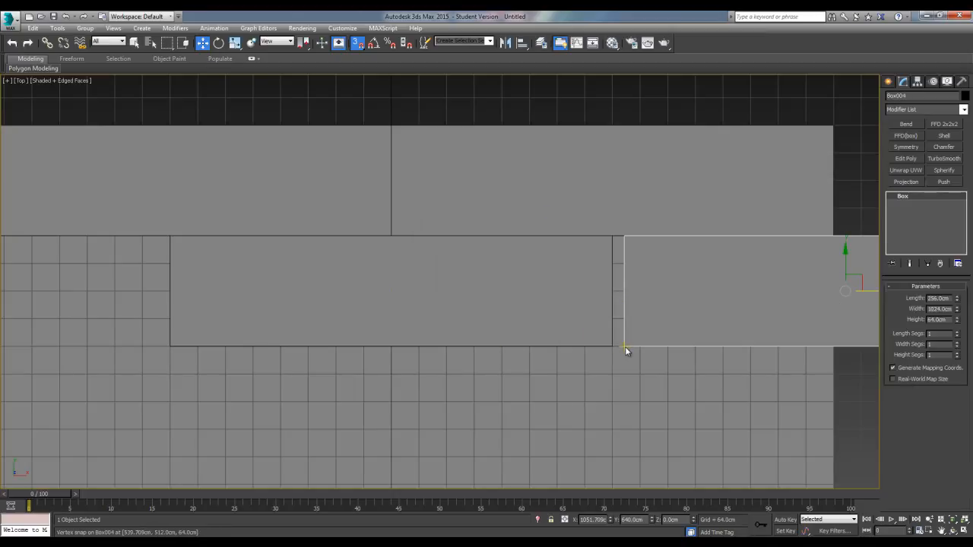
left_click_drag(624, 345, 618, 348)
Clone the new end box along negative X as an instance and snap it flush against the centred box's other short end
scroll(446, 346, "down", 3)
middle_click_drag(446, 346, 538, 364)
mouse_move(762, 337)
left_mouse_down("shift")
mouse_move(235, 342)
mouse_move(249, 342)
left_mouse_up("shift")
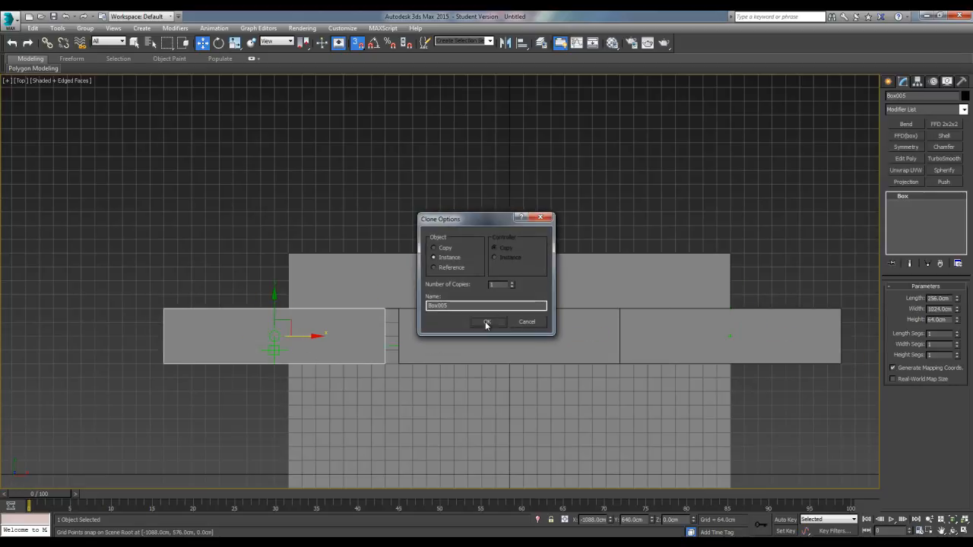
left_click(485, 321)
scroll(387, 347, "up", 5)
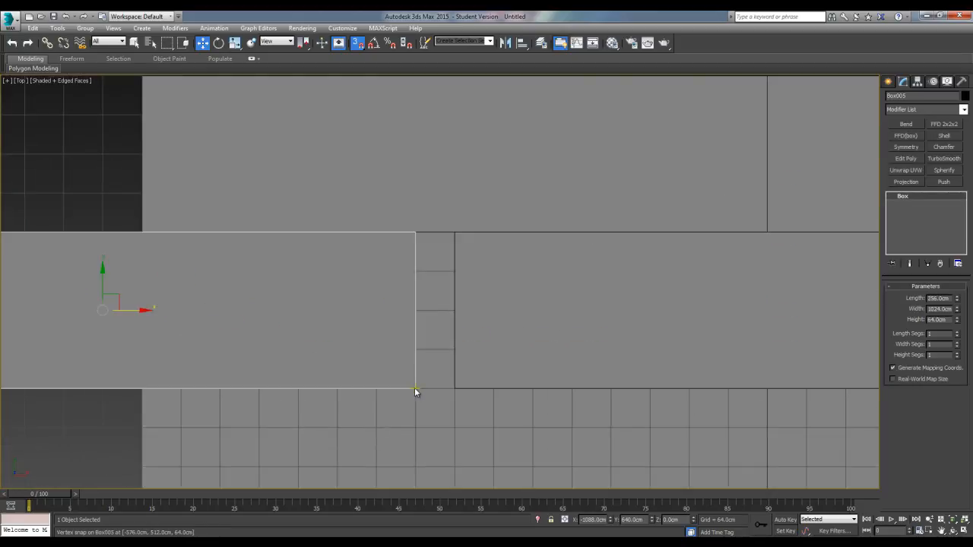
left_click_drag(416, 389, 453, 387)
Select all five boxes, clone them along negative Y as instances, and snap the copies flush below the second row
scroll(512, 370, "down", 5)
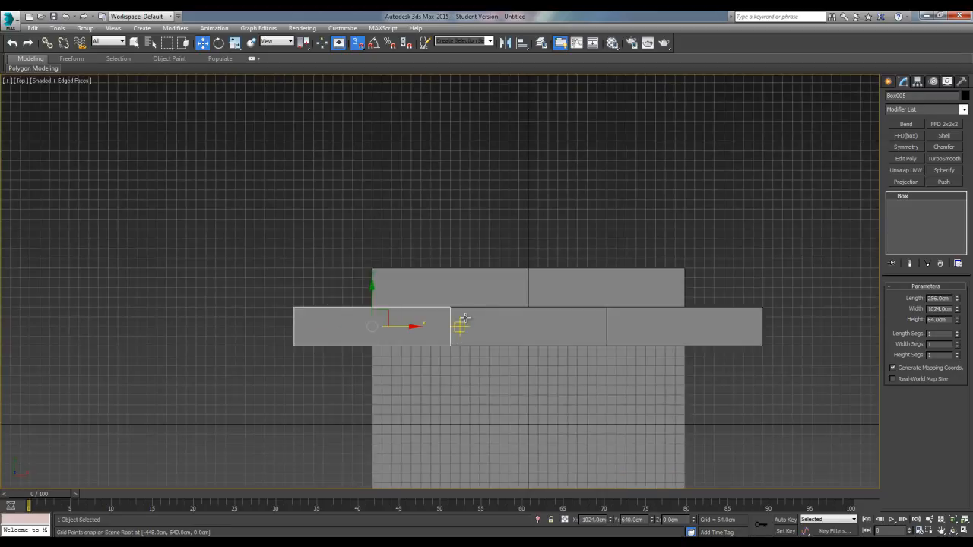
left_click_drag(782, 303, 777, 301)
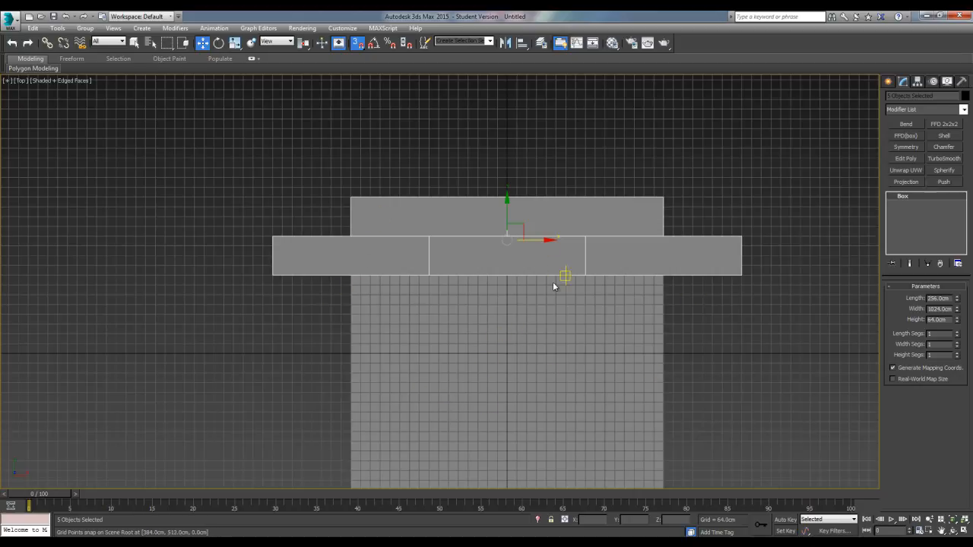
scroll(523, 337, "up", 6)
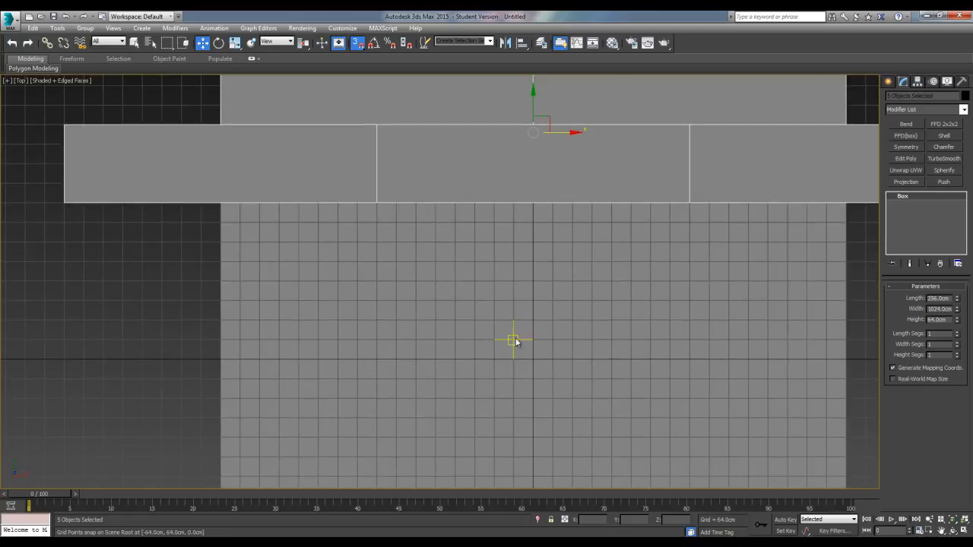
scroll(552, 359, "down", 3)
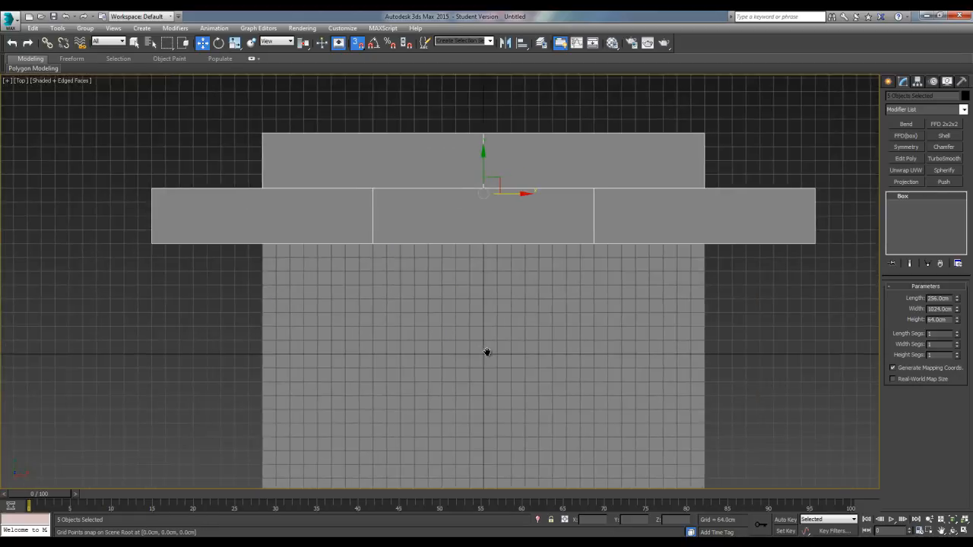
middle_click_drag(418, 373, 426, 299)
middle_click_drag(405, 246, 410, 307)
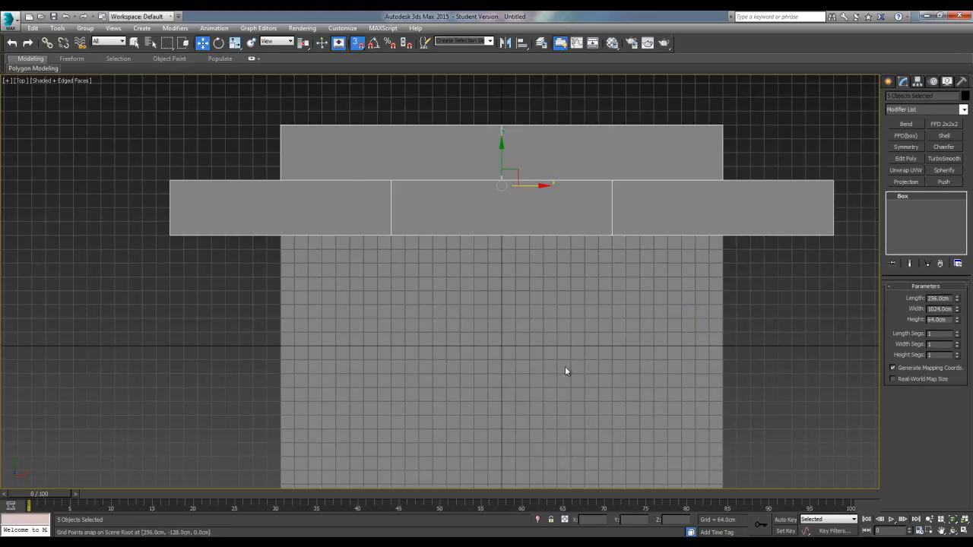
middle_click_drag(397, 267, 335, 319)
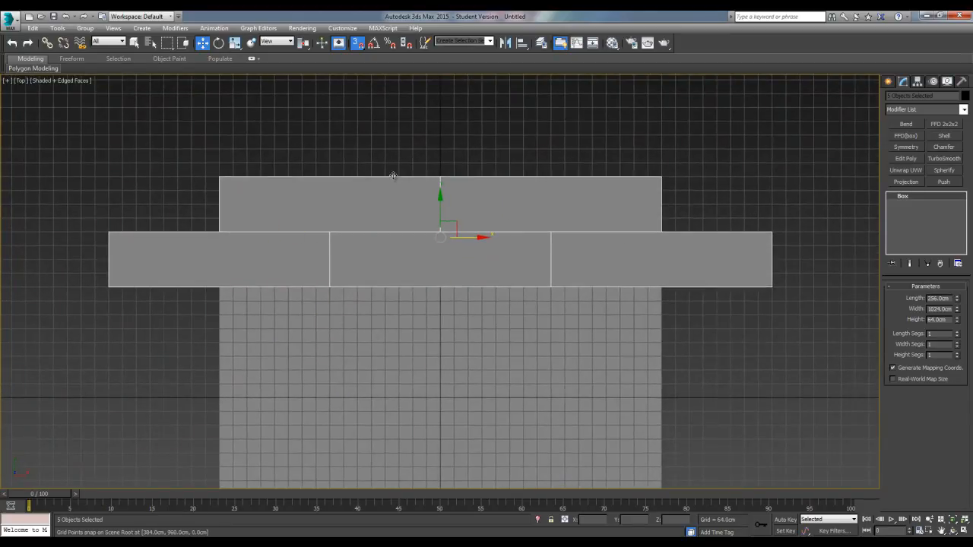
scroll(464, 269, "up", 2)
scroll(472, 275, "down", 2)
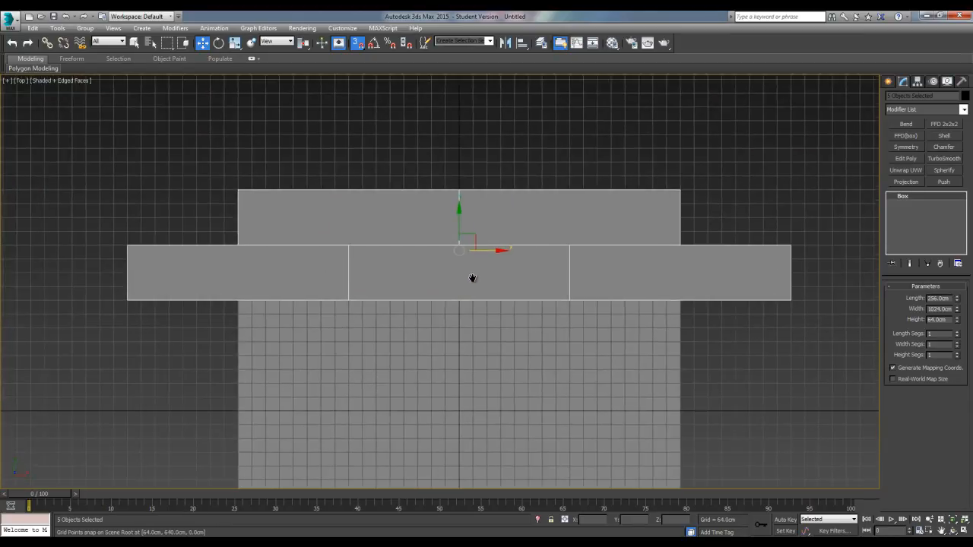
left_click_drag(459, 225, 465, 346, "shift")
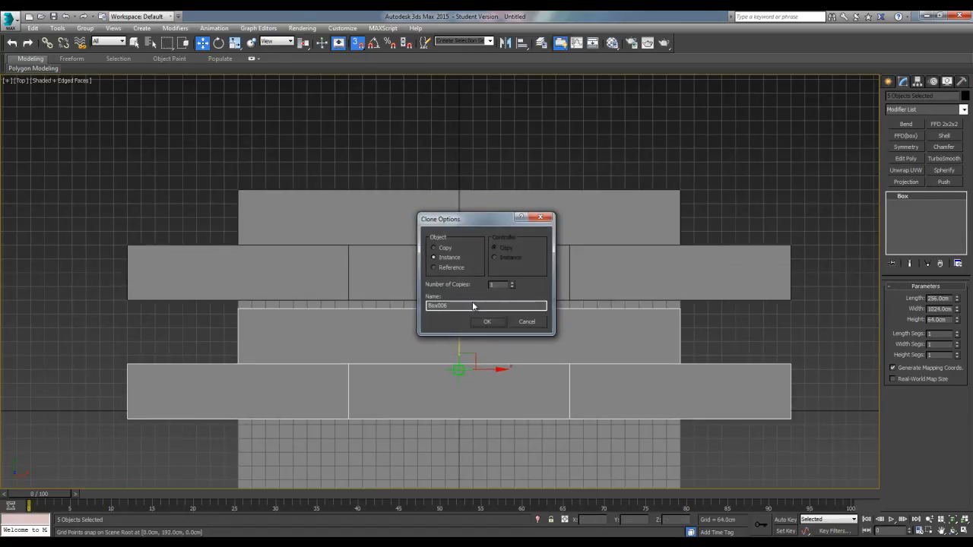
left_click(486, 321)
scroll(454, 373, "up", 5)
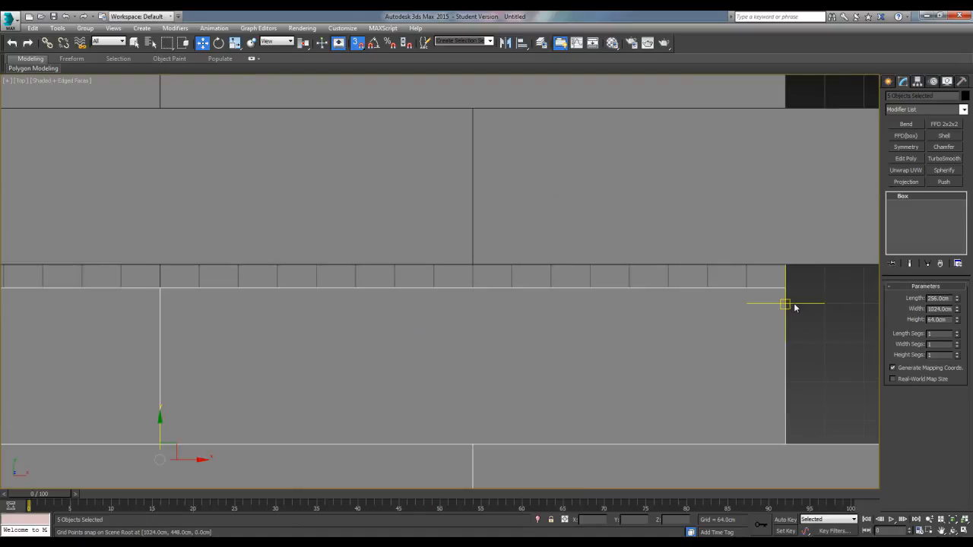
left_click_drag(785, 289, 785, 266)
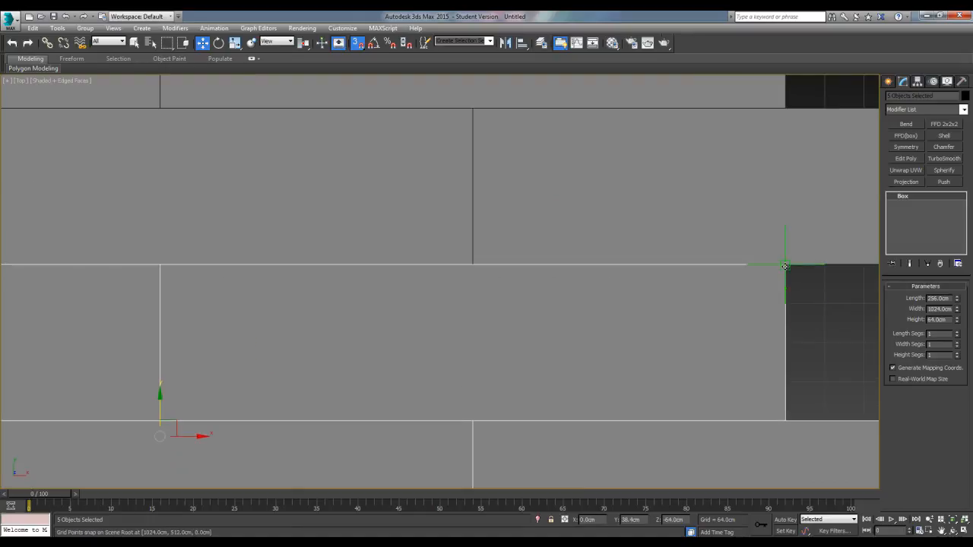
scroll(364, 301, "down", 6)
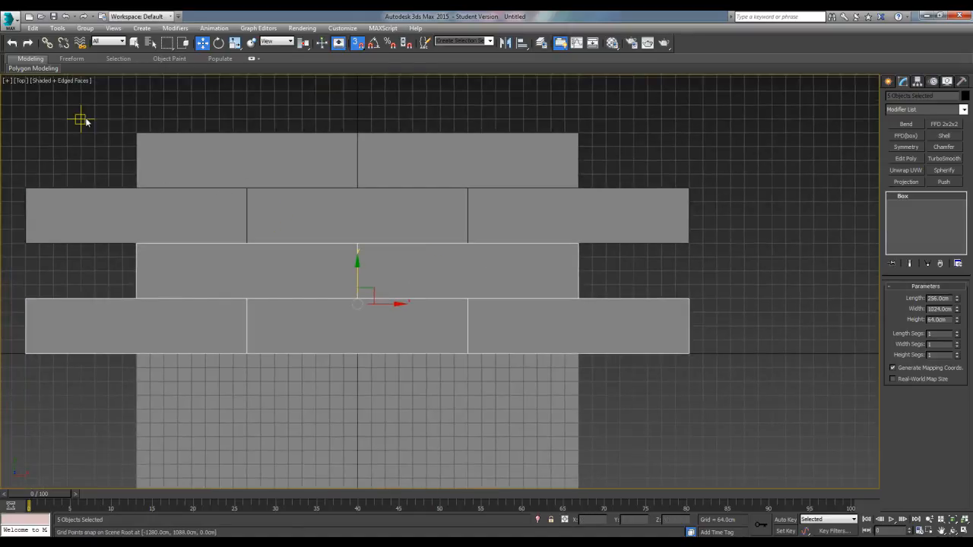
Select all ten boxes, clone them along negative Y as instances, snap the copies flush below the fourth row, and deselect them
left_click_drag(700, 390, 698, 389)
scroll(441, 354, "down", 3)
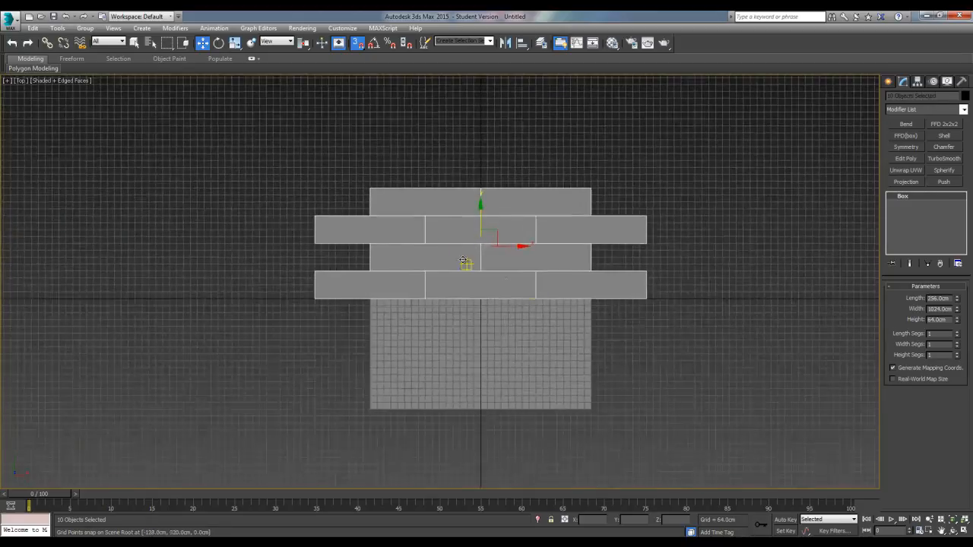
mouse_move(481, 212)
left_mouse_down("shift")
mouse_move(483, 336)
mouse_move(493, 351)
left_mouse_up("shift")
left_click(487, 320)
scroll(492, 327, "up", 10)
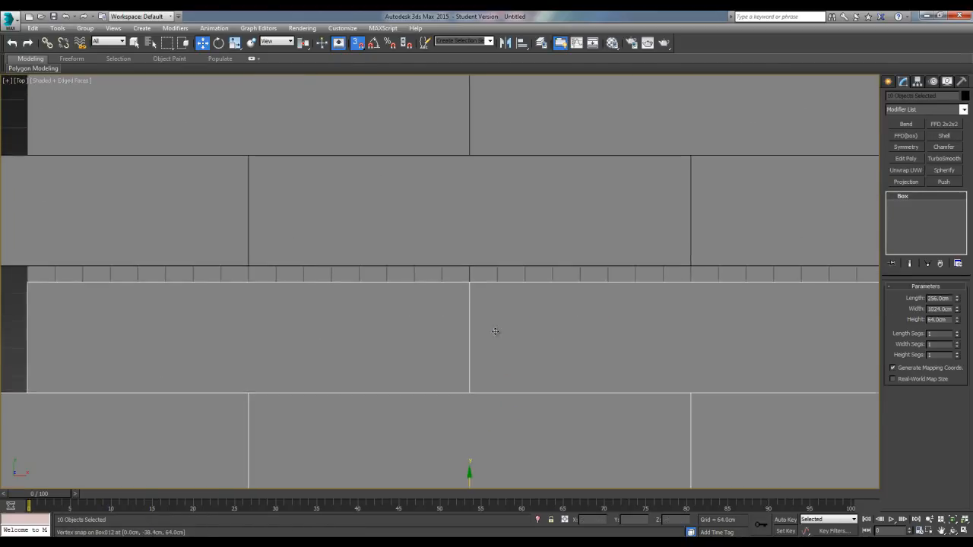
scroll(459, 262, "down", 10)
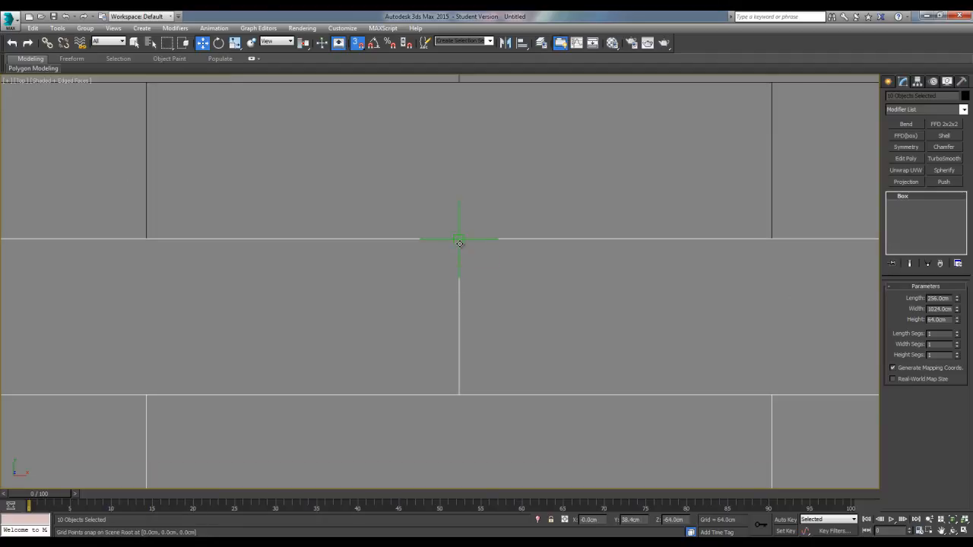
middle_click_drag(445, 284, 460, 287)
scroll(461, 286, "up", 2)
left_click(835, 306)
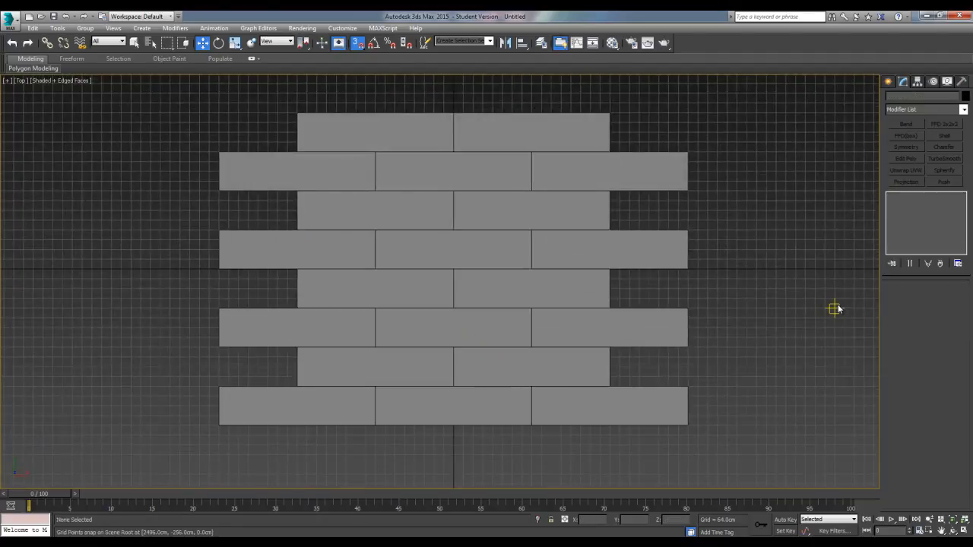
In the perspective view, convert the middle box of the last three-box row to an Editable Poly
key("p")
middle_click_drag(523, 385, 554, 335, "alt")
scroll(547, 332, "down", 3)
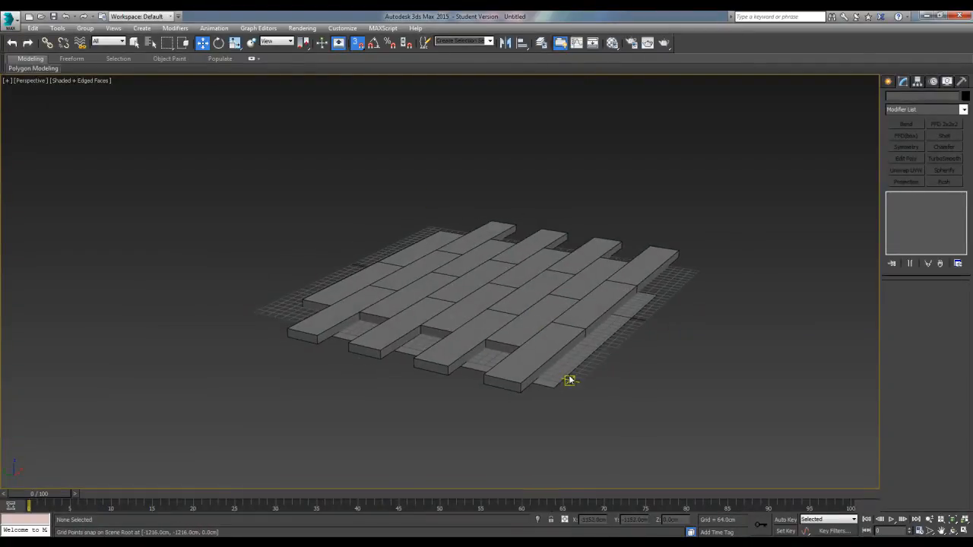
mouse_move(567, 326)
middle_mouse_down("alt")
mouse_move(565, 317)
mouse_move(552, 324)
middle_mouse_up("alt")
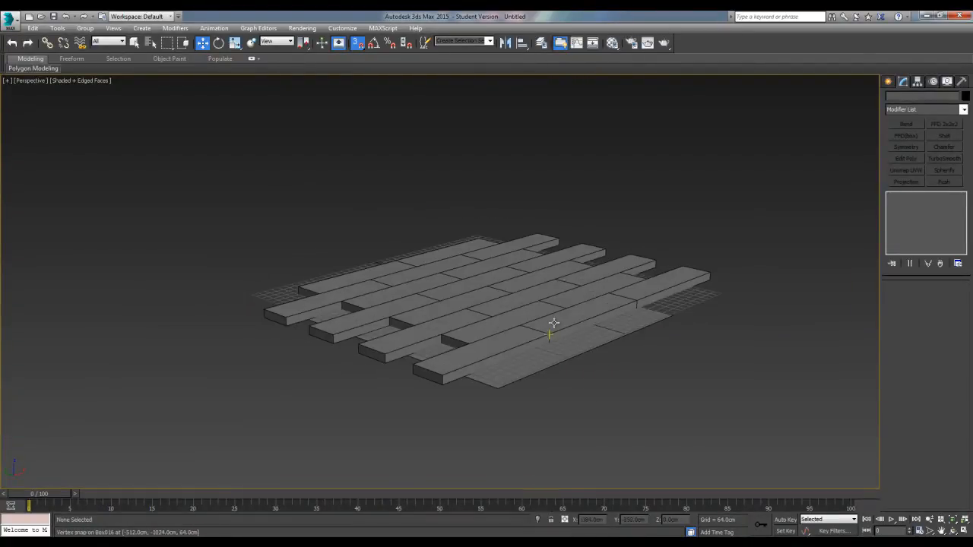
scroll(529, 351, "up", 3)
middle_click_drag(550, 379, 510, 352, "alt")
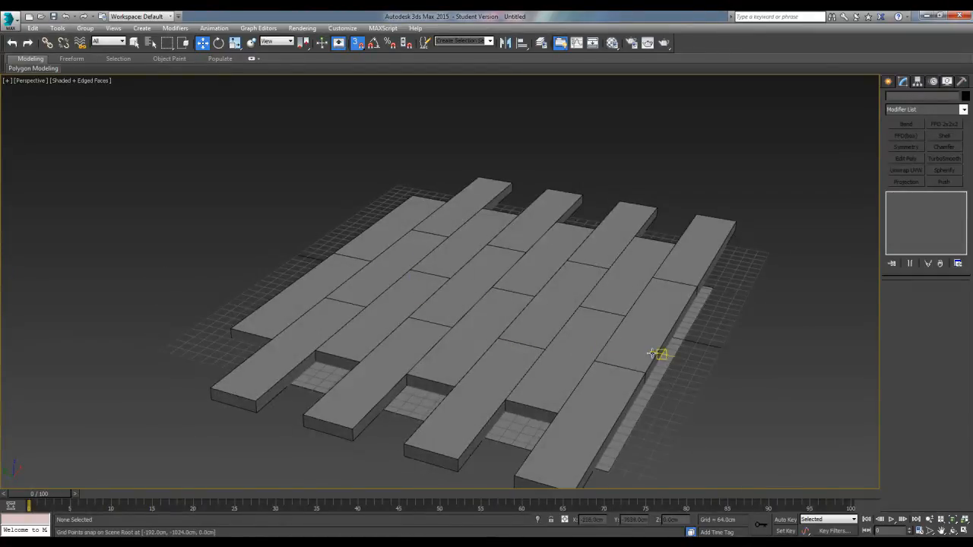
left_click(623, 326)
middle_click_drag(623, 326, 566, 331, "alt")
right_click(552, 317)
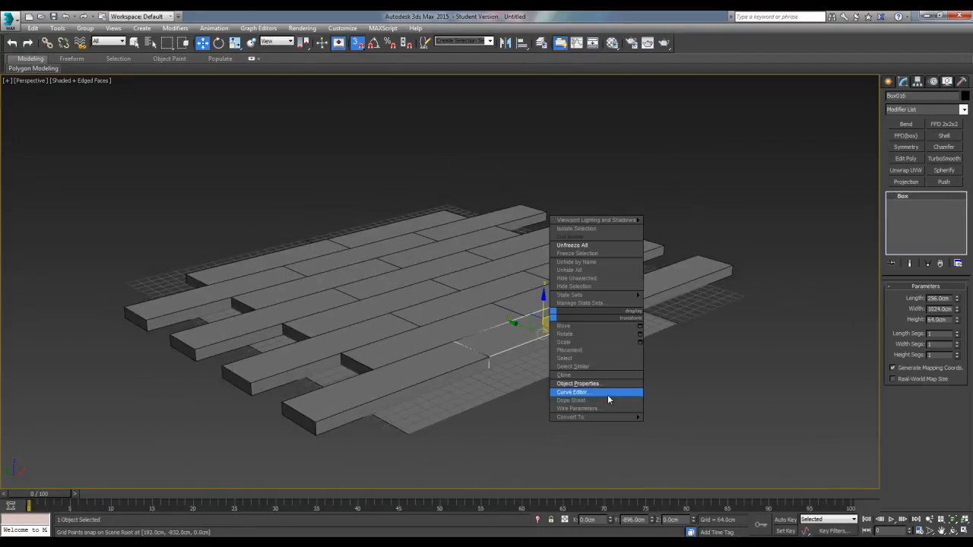
mouse_move(608, 416)
left_click(697, 427)
Select several of the other boxes one by one and check each one's object type in the modifier stack
mouse_move(631, 362)
middle_mouse_down("alt")
mouse_move(577, 349)
mouse_move(541, 354)
mouse_move(528, 373)
mouse_move(584, 364)
mouse_move(546, 362)
mouse_move(554, 401)
middle_mouse_up("alt")
scroll(555, 346, "up", 5)
scroll(544, 359, "down", 3)
scroll(597, 354, "down", 3)
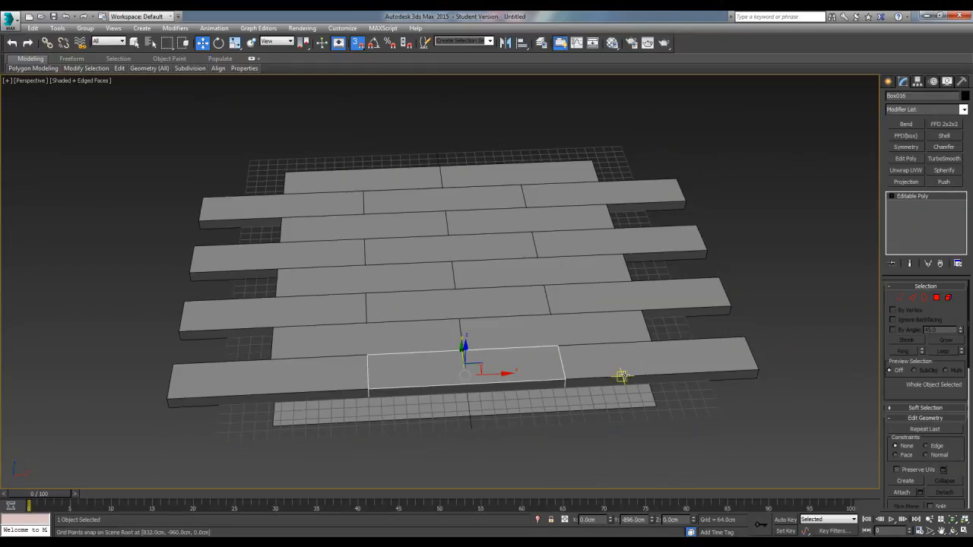
left_click(622, 367)
left_click(608, 327)
left_click(414, 328)
left_click(342, 374)
left_click(329, 305)
left_click(433, 311)
left_click(590, 304)
left_click(583, 278)
left_click(403, 287)
Delete all boxes except the converted middle box of the last row
middle_click_drag(437, 335, 457, 321, "alt")
left_click_drag(787, 470, 786, 470)
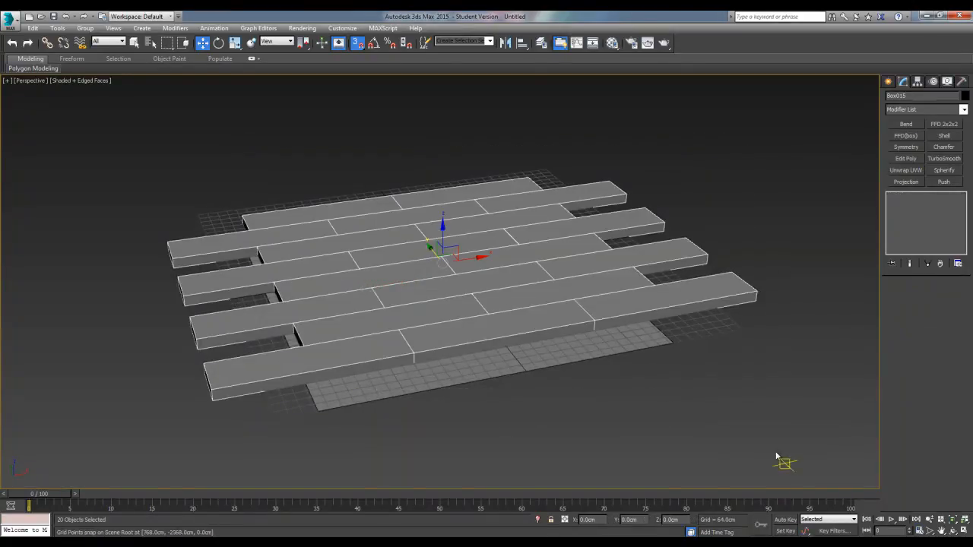
left_click(508, 332, "alt")
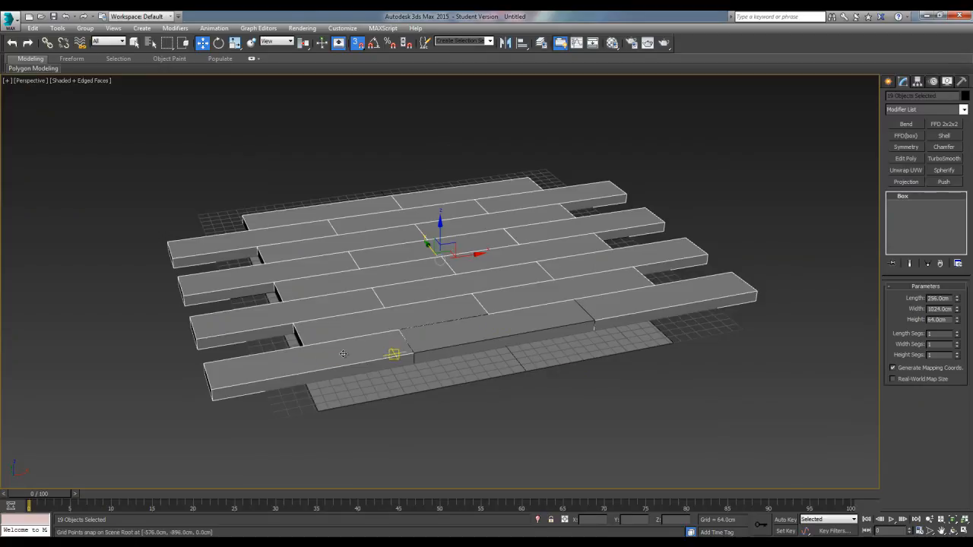
key("Delete")
In the top view, clone the remaining Editable Poly box along positive X as an instance and snap it flush against the original's short end
left_click(531, 338)
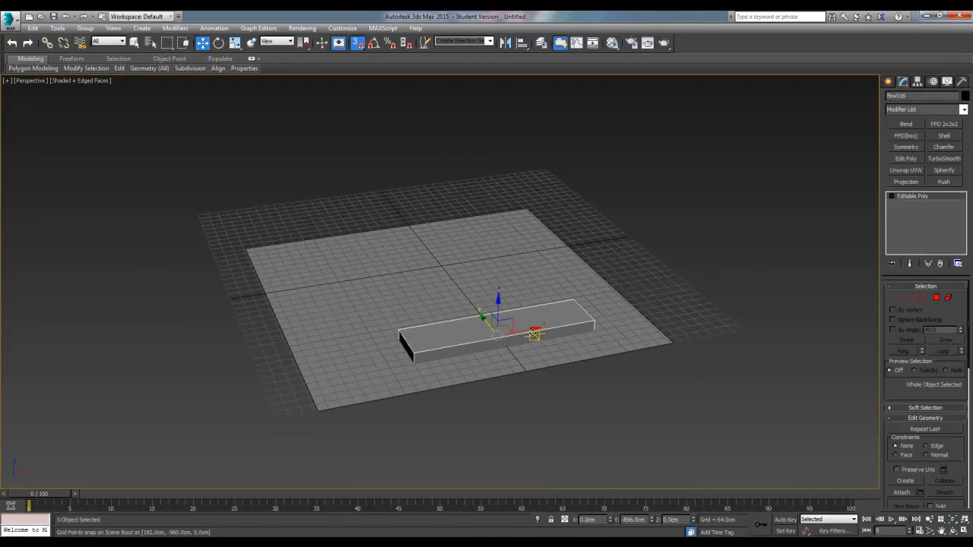
key("t")
scroll(400, 383, "up", 3)
middle_click_drag(399, 383, 376, 334)
middle_click_drag(421, 368, 383, 352)
left_click_drag(471, 363, 779, 363, "shift")
left_click(487, 322)
scroll(615, 381, "up", 3)
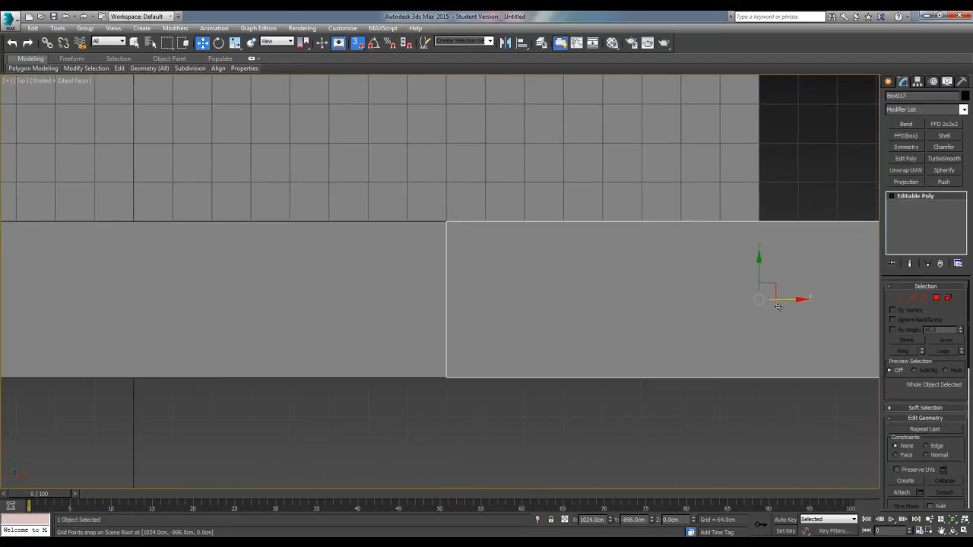
left_click_drag(793, 301, 850, 300)
left_click_drag(501, 376, 447, 377)
Clone the box along negative X as an instance and snap it flush against the original's opposite short end
scroll(445, 375, "down", 3)
scroll(535, 378, "up", 2)
left_click(528, 376)
middle_click_drag(460, 381, 504, 387)
left_click_drag(596, 370, 317, 360, "shift")
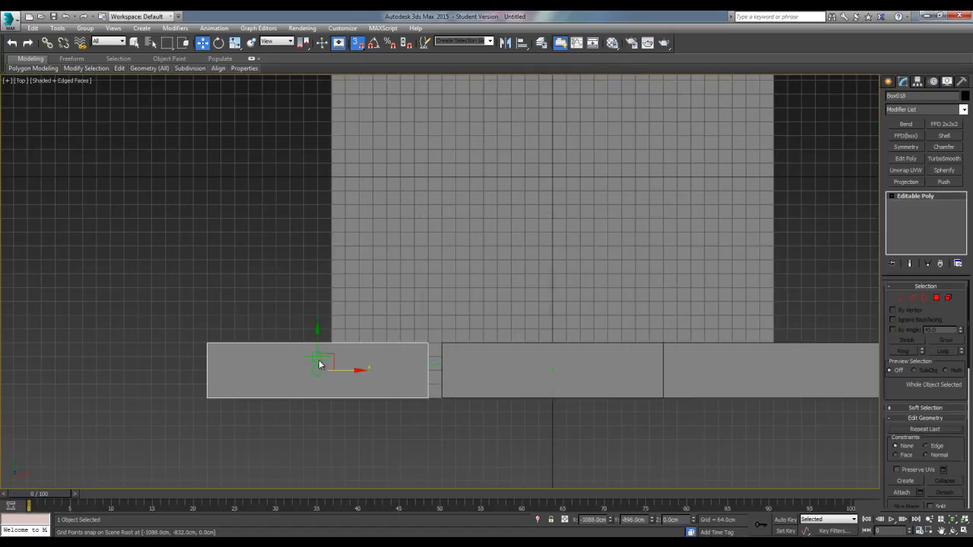
left_click(485, 322)
scroll(395, 407, "up", 4)
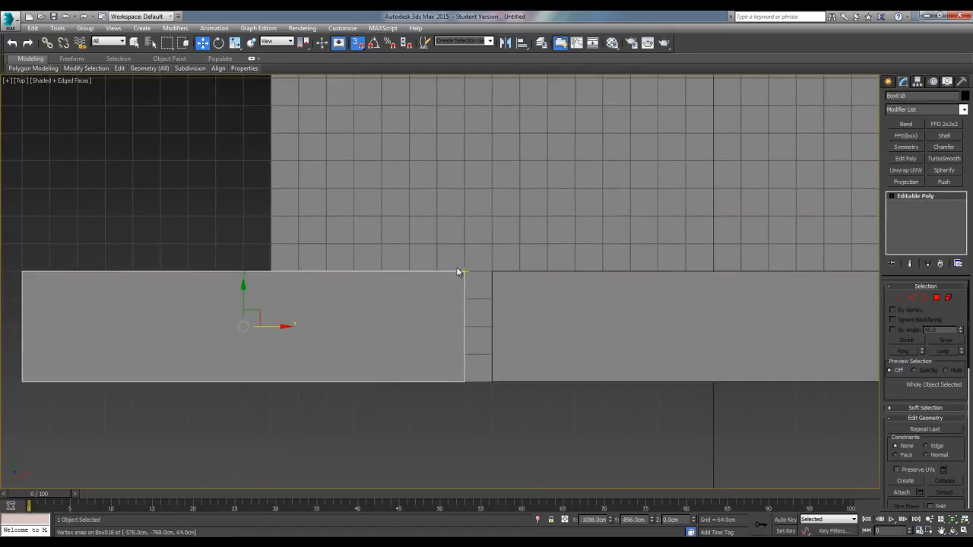
left_click_drag(465, 272, 492, 272)
Clone the three-box row as instances into an adjoining row above, offset by half a box, and delete the clone overhanging in positive X
scroll(575, 326, "down", 4)
middle_click_drag(576, 326, 466, 338)
left_click(547, 350, "ctrl")
left_click(698, 338, "ctrl")
scroll(575, 354, "up", 2)
middle_click_drag(574, 354, 540, 413)
scroll(565, 375, "down", 2)
mouse_move(500, 371)
left_mouse_down("shift")
mouse_move(498, 325)
mouse_move(499, 343)
mouse_move(627, 348)
mouse_move(613, 348)
left_mouse_up("shift")
left_click(488, 323)
left_click(762, 341)
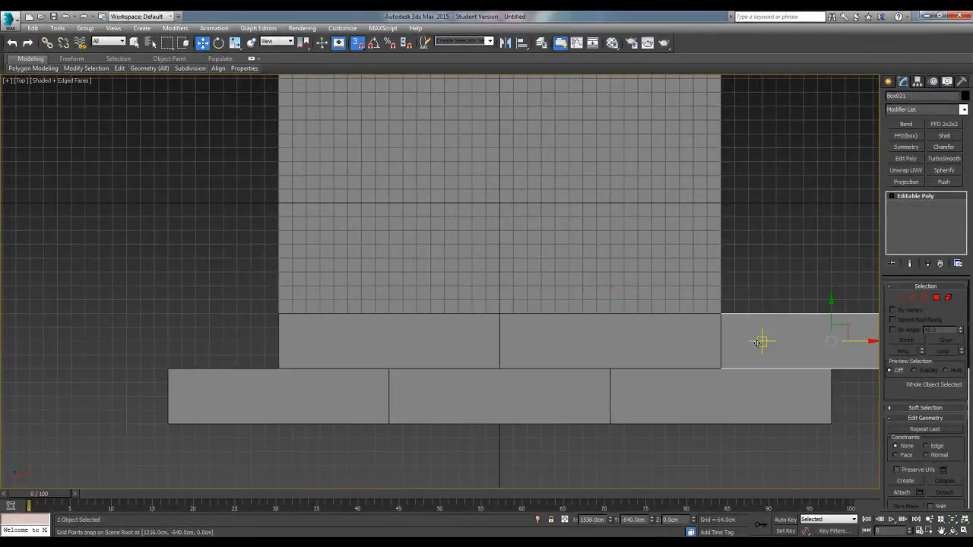
key("Delete")
Clone all five boxes along positive Y as instances and snap the new pair of rows flush against the existing ones
left_click_drag(717, 463, 716, 463)
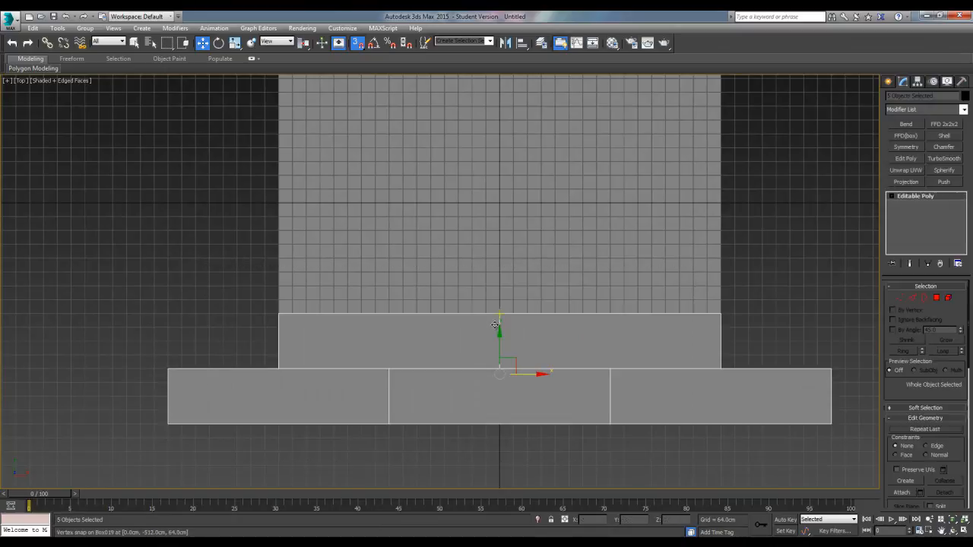
left_click_drag(495, 370, 495, 252, "shift")
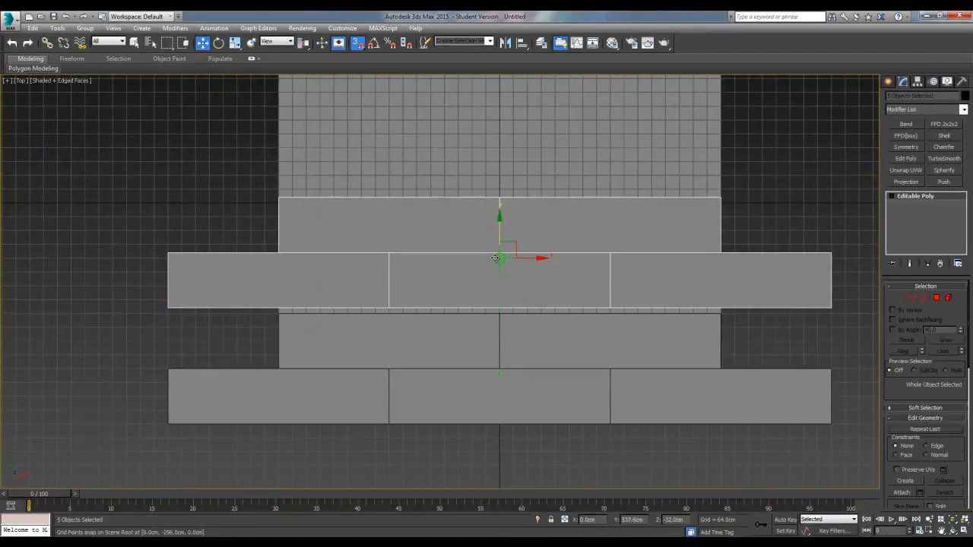
left_click(489, 322)
scroll(357, 311, "up", 6)
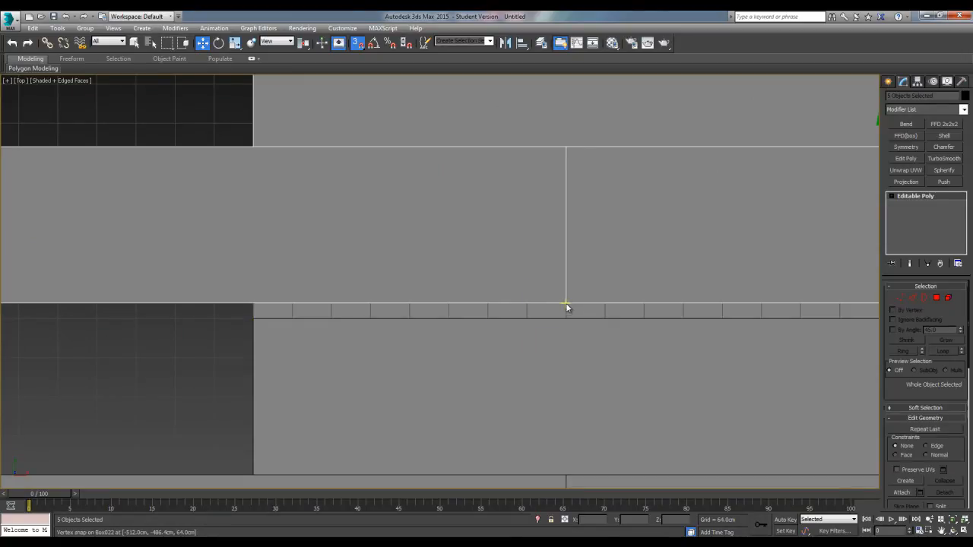
left_click_drag(567, 303, 564, 320)
Clone all ten boxes along positive Y as instances and snap the new four rows flush against the existing floor
scroll(476, 321, "down", 6)
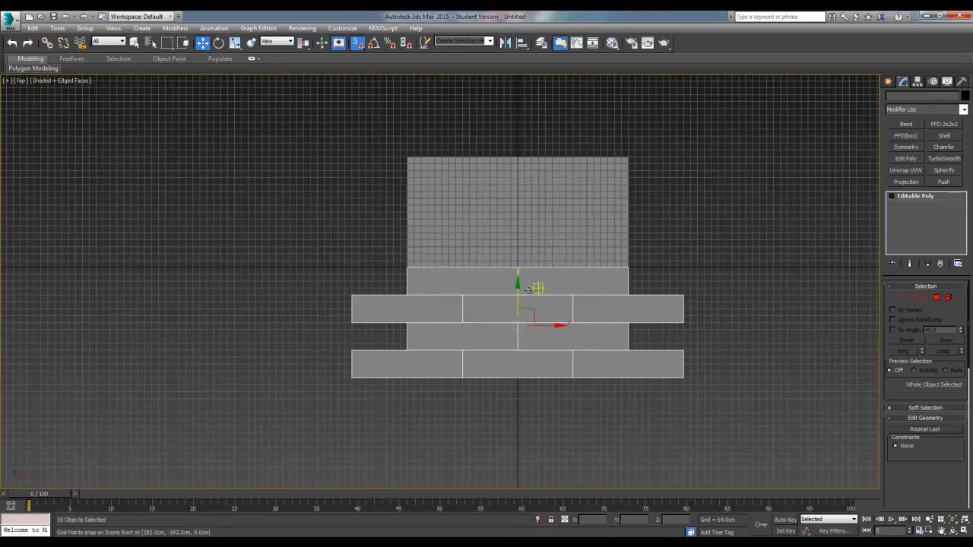
left_click_drag(526, 296, 526, 212, "shift")
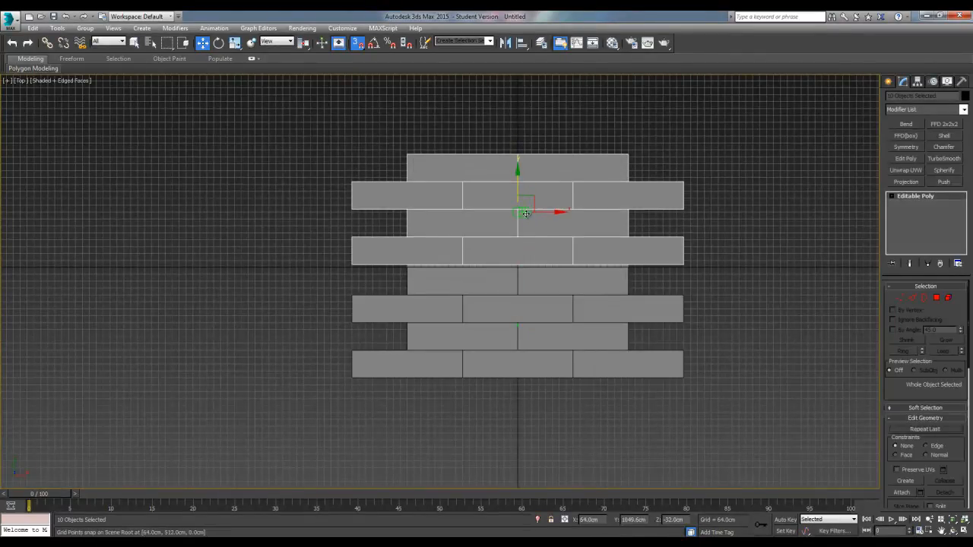
left_click(483, 322)
scroll(443, 281, "up", 7)
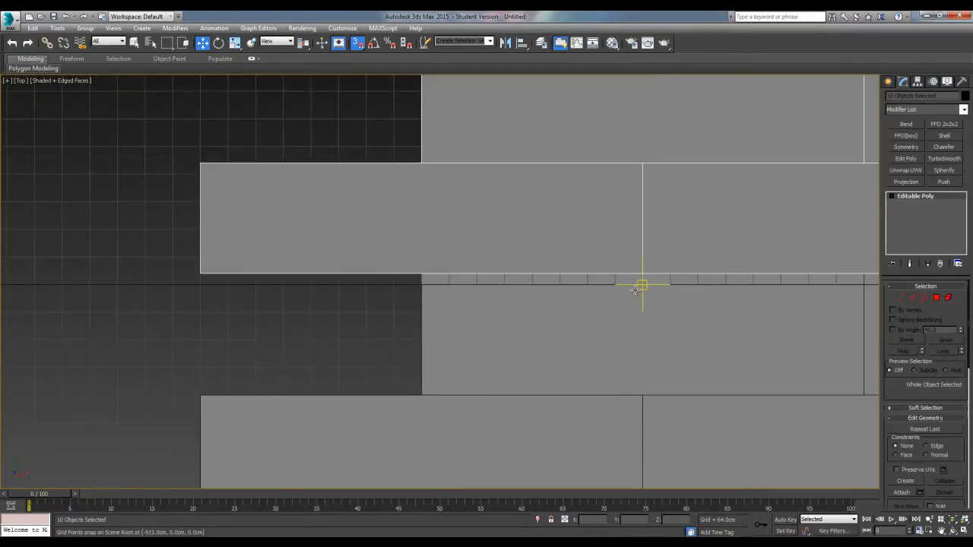
left_click_drag(642, 275, 643, 284)
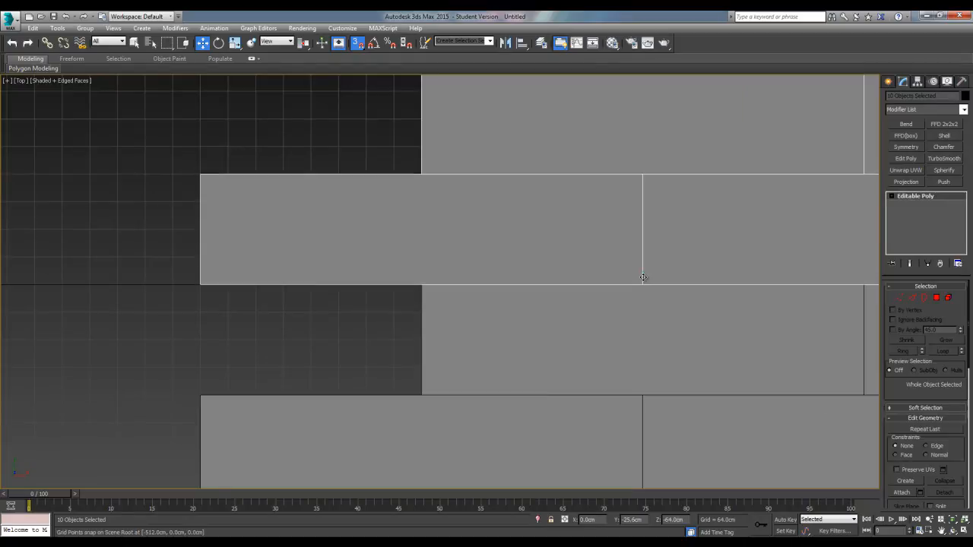
scroll(448, 340, "down", 6)
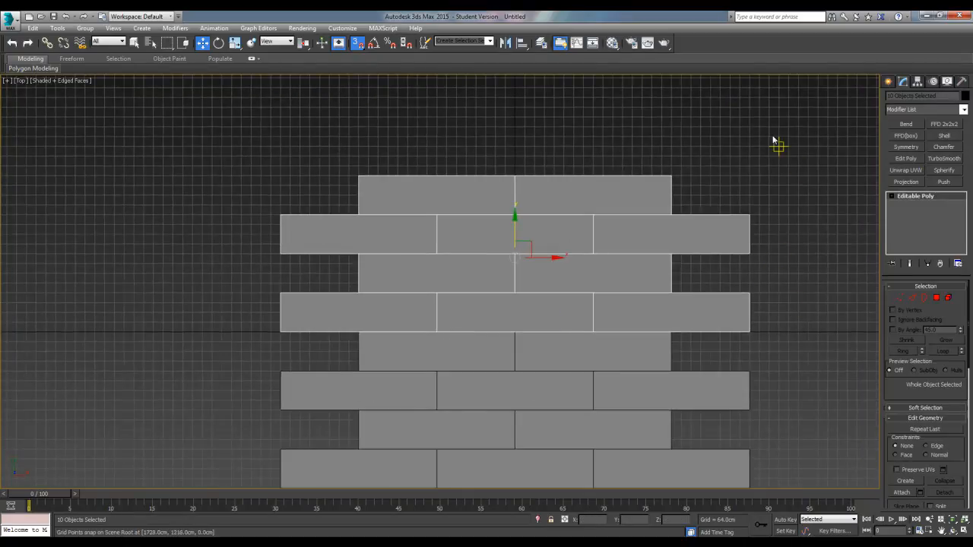
Inspect the tiled floor in the perspective view and select several boxes one by one to check their object type
middle_click_drag(590, 286, 649, 236)
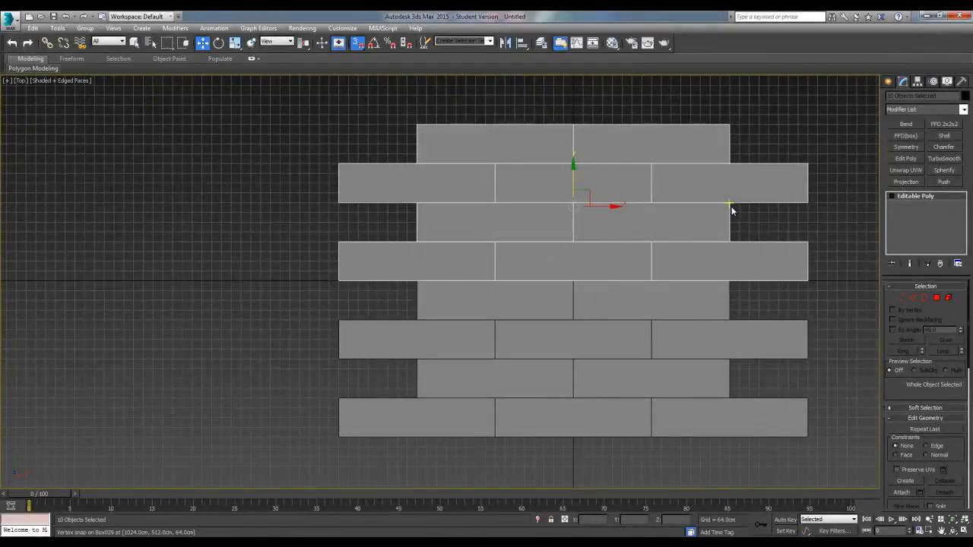
left_click(768, 233)
scroll(582, 261, "up", 4)
middle_click_drag(582, 261, 517, 271)
scroll(584, 346, "down", 4)
key("p")
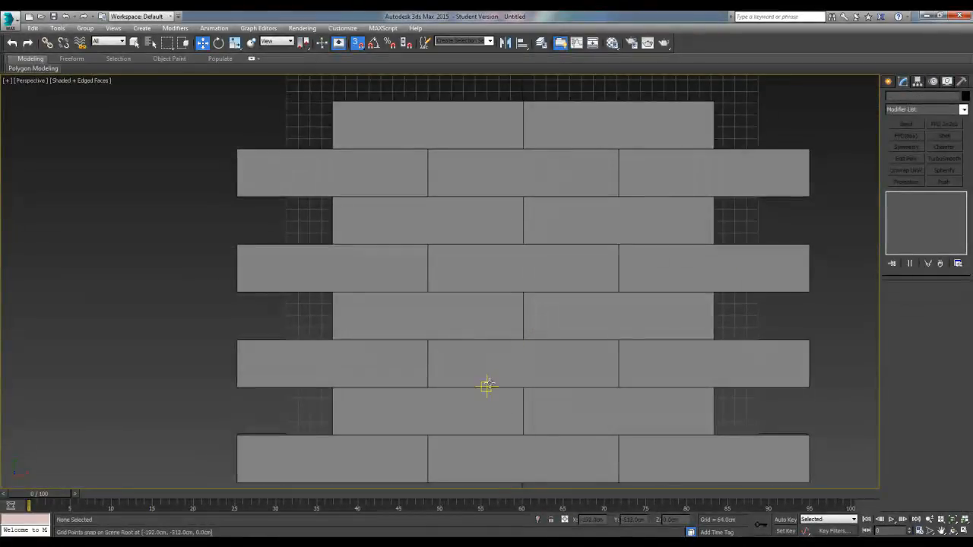
middle_click_drag(497, 388, 527, 306, "alt")
left_click(605, 357)
middle_click_drag(508, 380, 536, 373, "alt")
left_click(512, 397)
left_click(500, 360)
left_click(419, 360)
left_click(509, 324)
left_click(459, 319)
left_click(520, 286)
left_click(460, 286)
left_click(369, 319)
left_click(368, 297)
Isolate the middle box of the frontmost three-box row in the perspective view
left_click(635, 344)
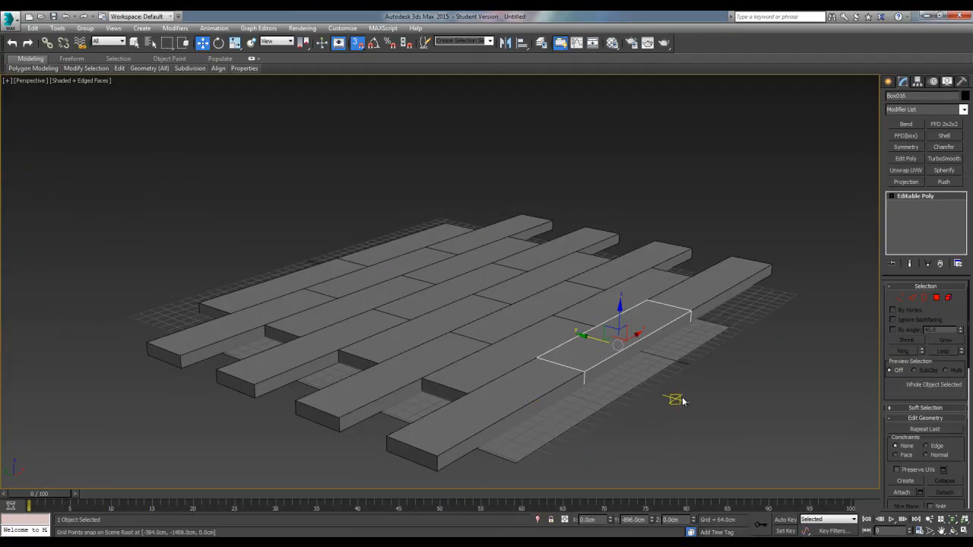
middle_click_drag(695, 397, 669, 406, "alt")
scroll(619, 323, "up", 3)
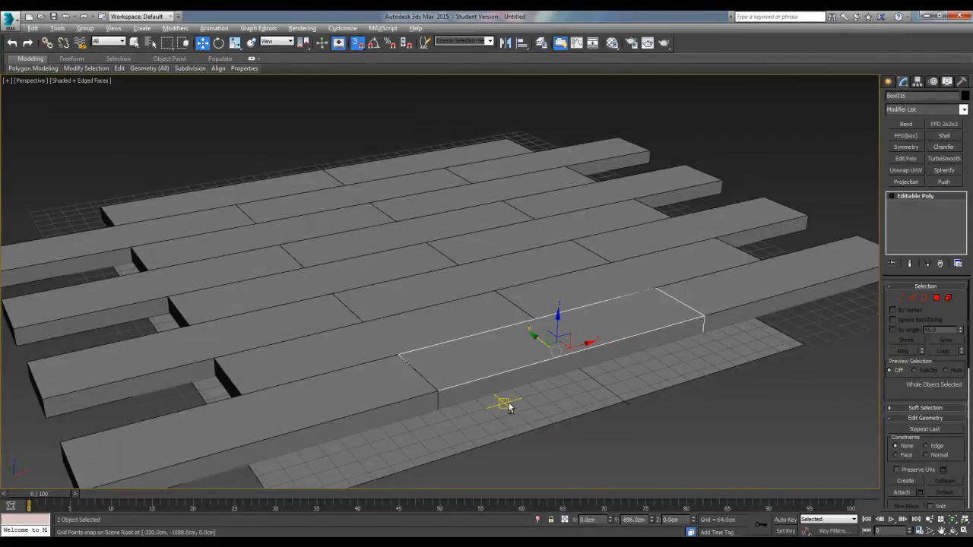
key("alt+q")
middle_click_drag(463, 365, 456, 332, "alt")
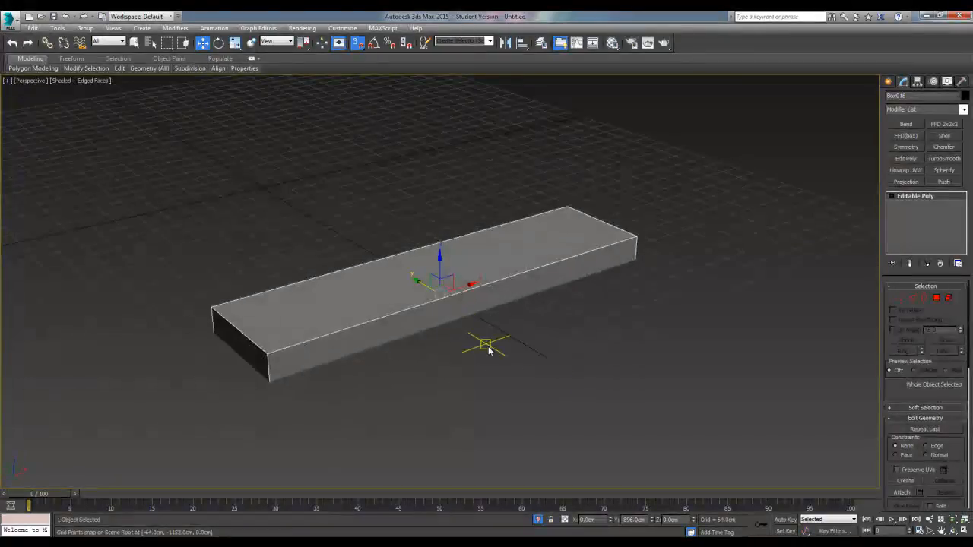
middle_click_drag(294, 316, 380, 353, "alt")
middle_click_drag(401, 306, 482, 395, "alt")
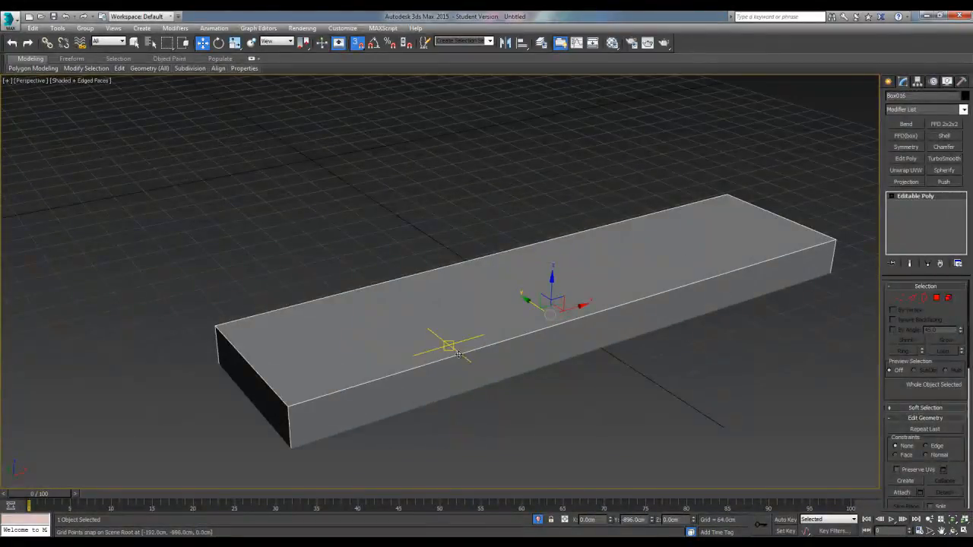
middle_click_drag(532, 369, 528, 370, "alt")
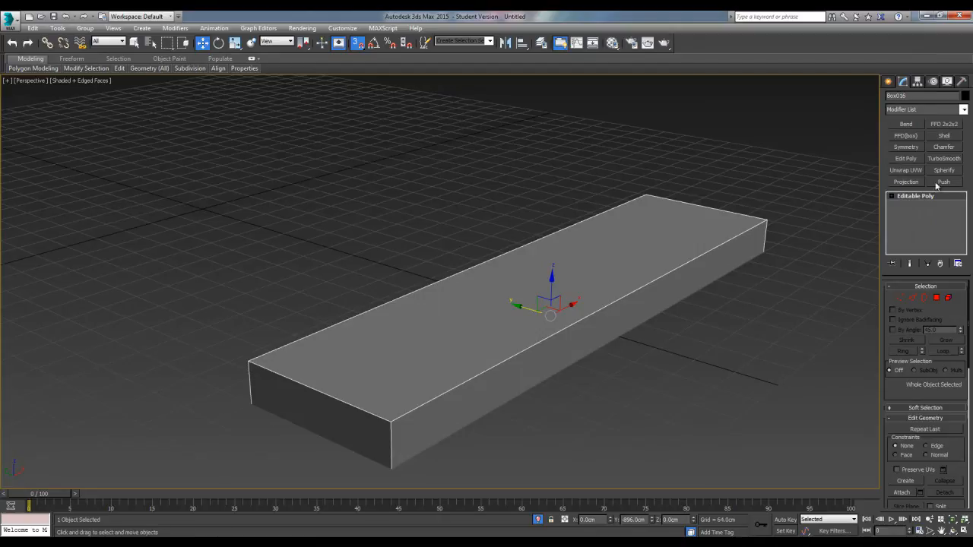
Add a Chamfer modifier to the isolated box and set its amount to 5 cm
left_click(964, 110)
scroll(921, 190, "down", 3)
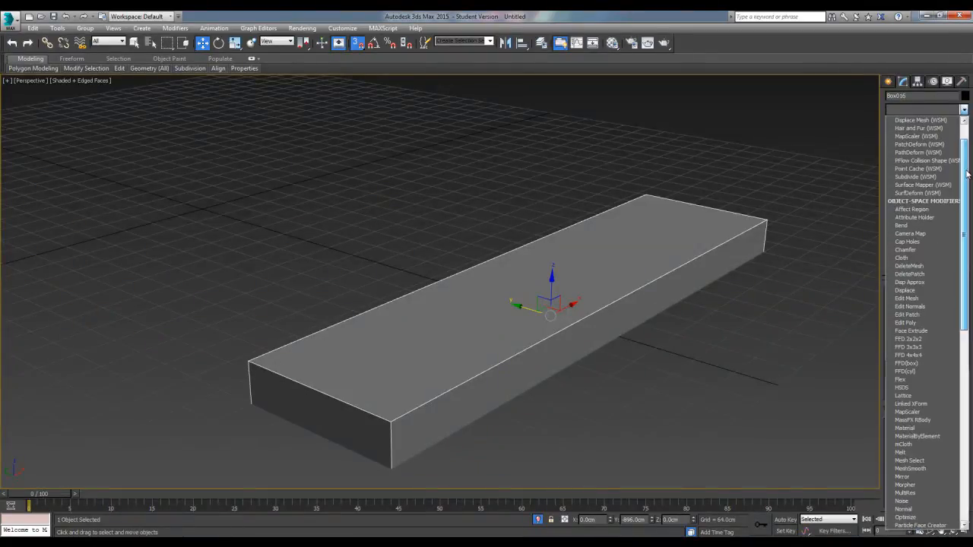
left_click(915, 250)
middle_click_drag(471, 354, 518, 265, "alt")
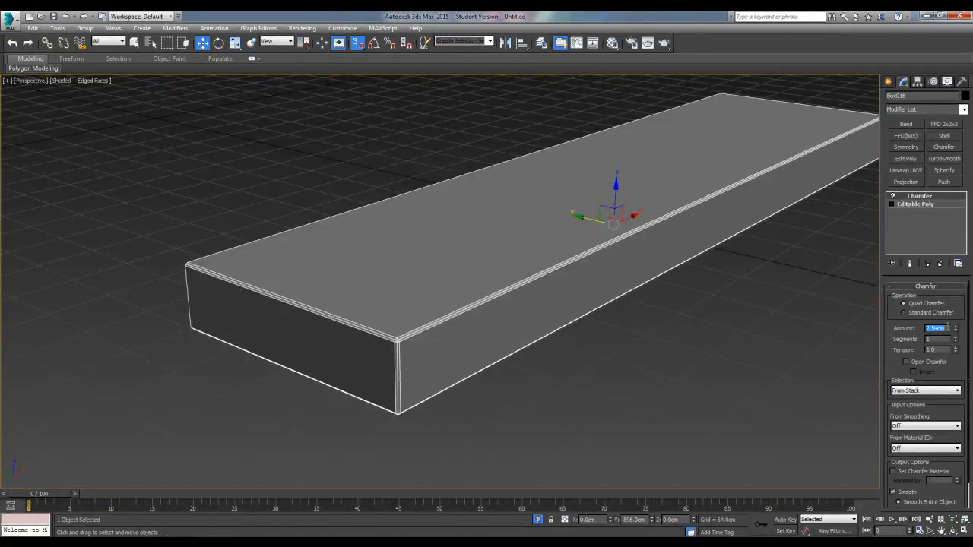
key("Return")
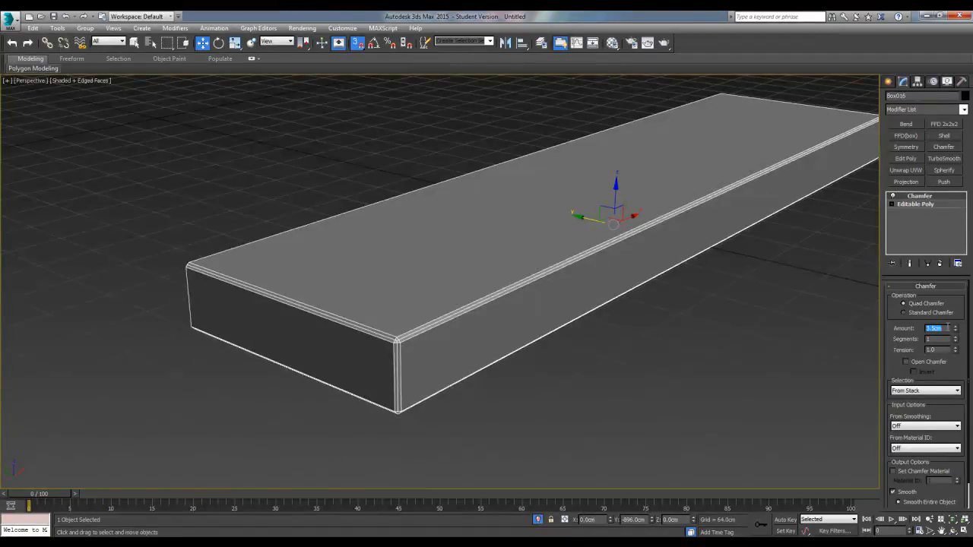
type("5")
key("Return")
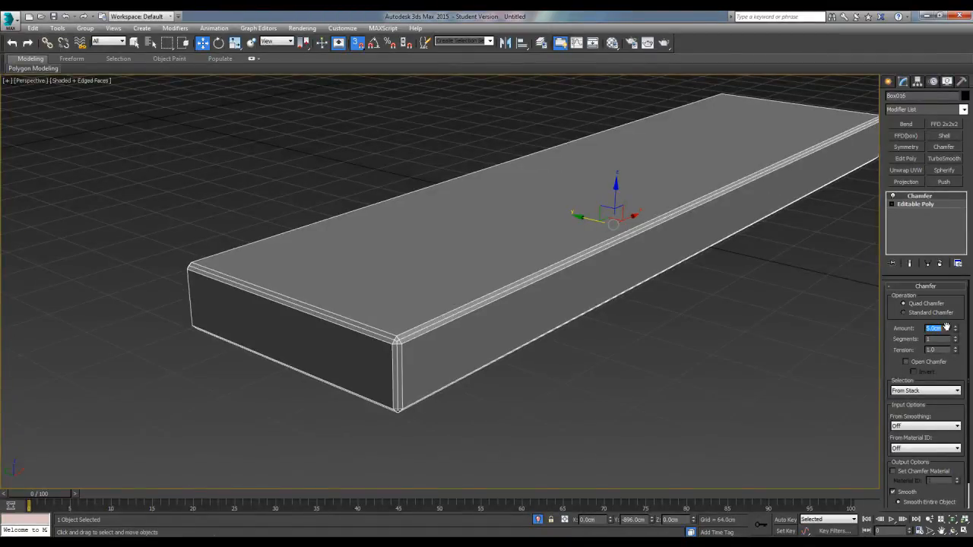
mouse_move(482, 339)
middle_mouse_down("alt")
mouse_move(497, 334)
mouse_move(480, 339)
middle_mouse_up("alt")
scroll(557, 288, "down", 3)
middle_click_drag(557, 291, 568, 318)
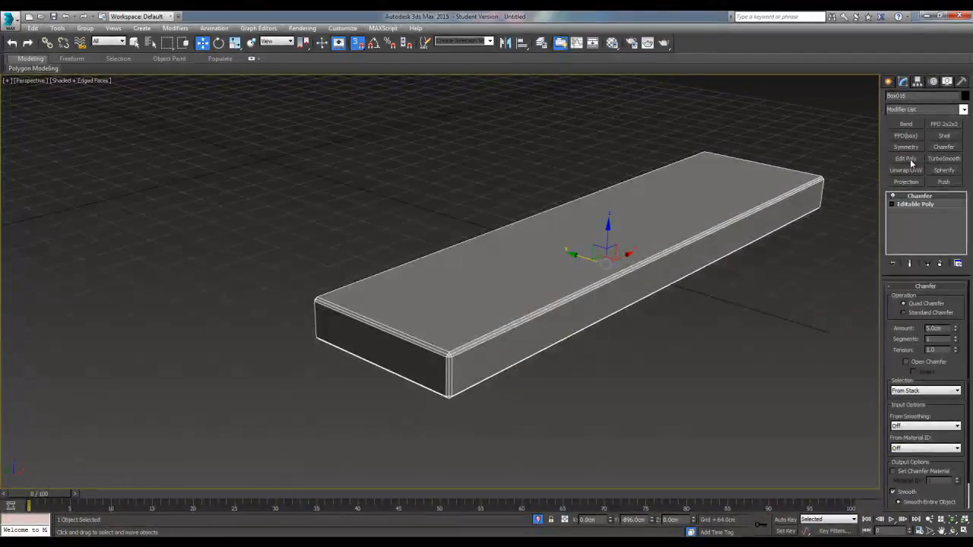
Add an Edit Poly modifier above the Chamfer in the isolated box's modifier stack
left_click(962, 109)
scroll(963, 154, "down", 2)
left_click(906, 315)
middle_click_drag(852, 304, 465, 328, "alt")
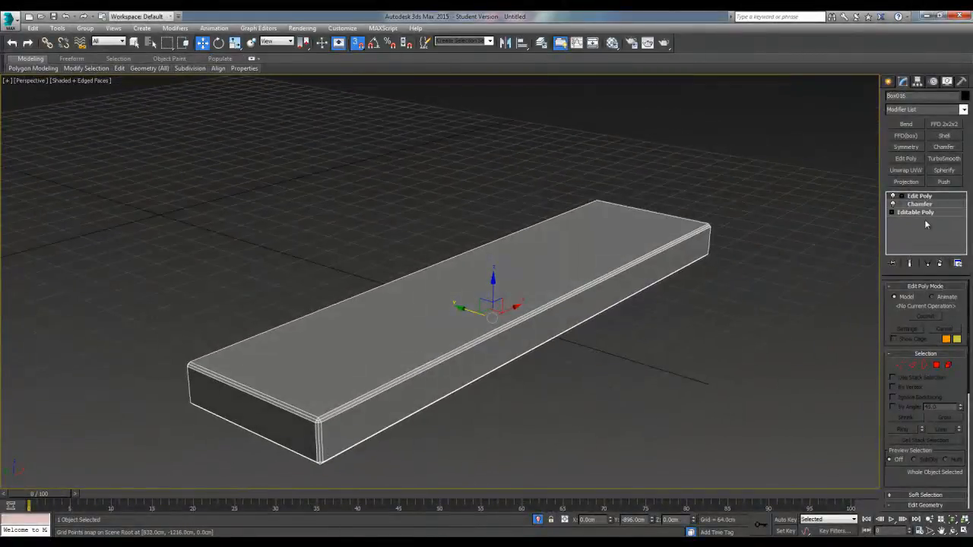
middle_click_drag(504, 341, 566, 285, "alt")
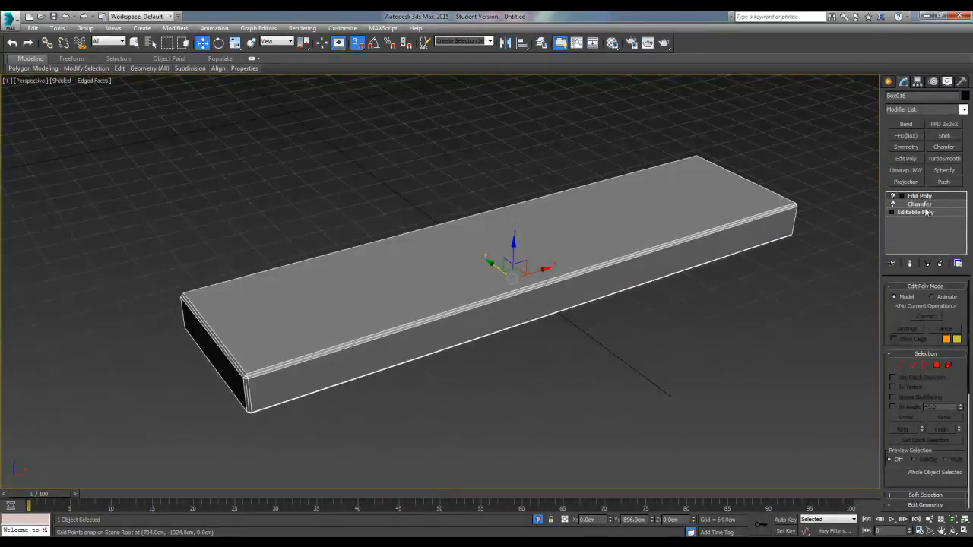
middle_click_drag(521, 320, 481, 321, "alt")
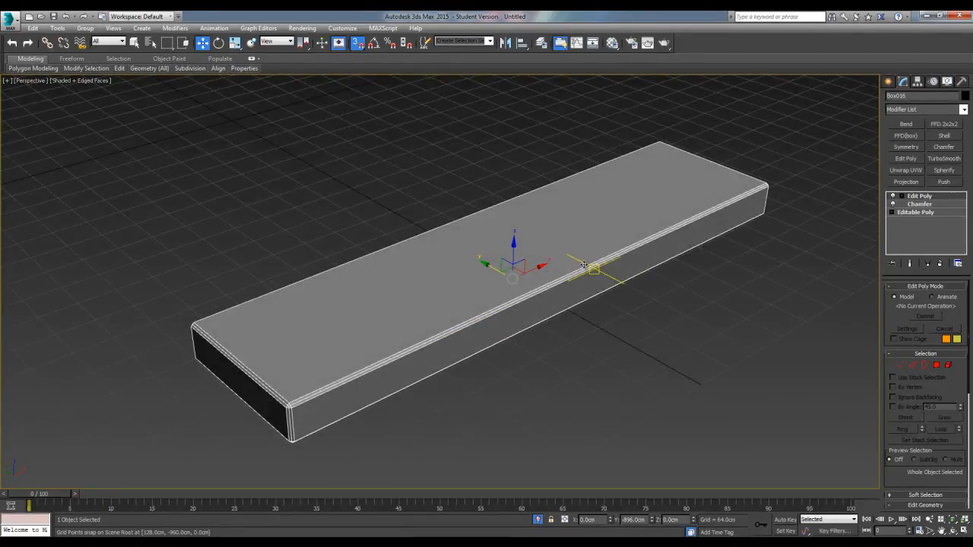
middle_click_drag(528, 312, 542, 322)
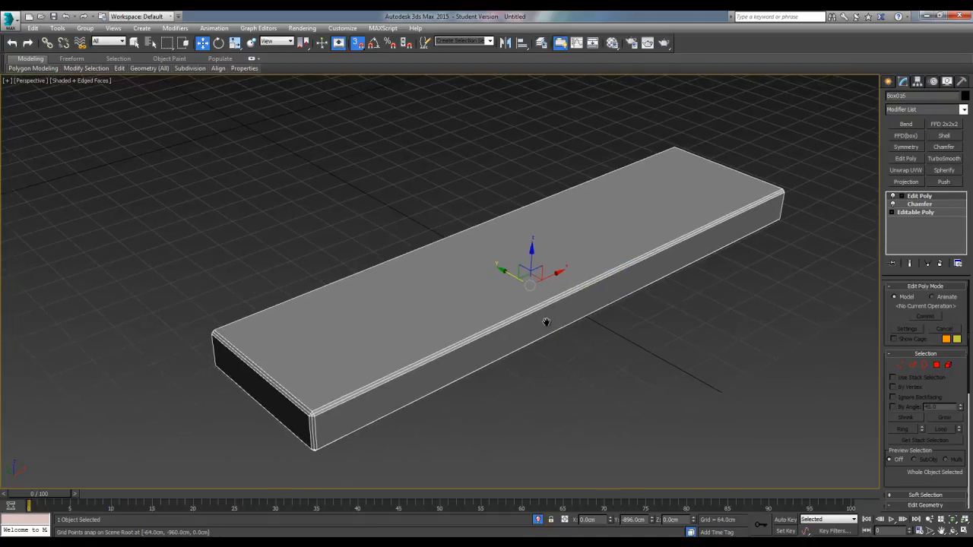
scroll(546, 322, "up", 3)
scroll(544, 323, "down", 1)
scroll(543, 324, "down", 4)
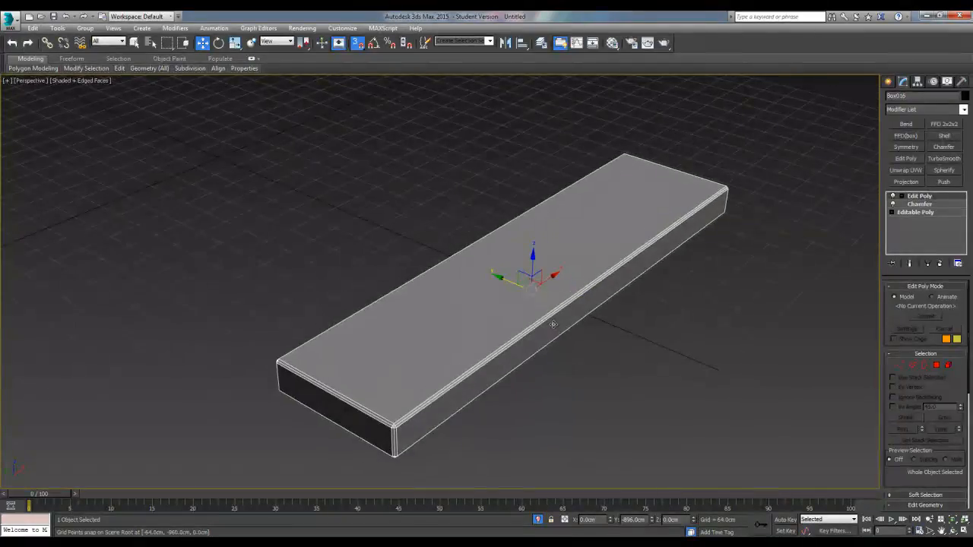
middle_click_drag(566, 370, 517, 359, "alt")
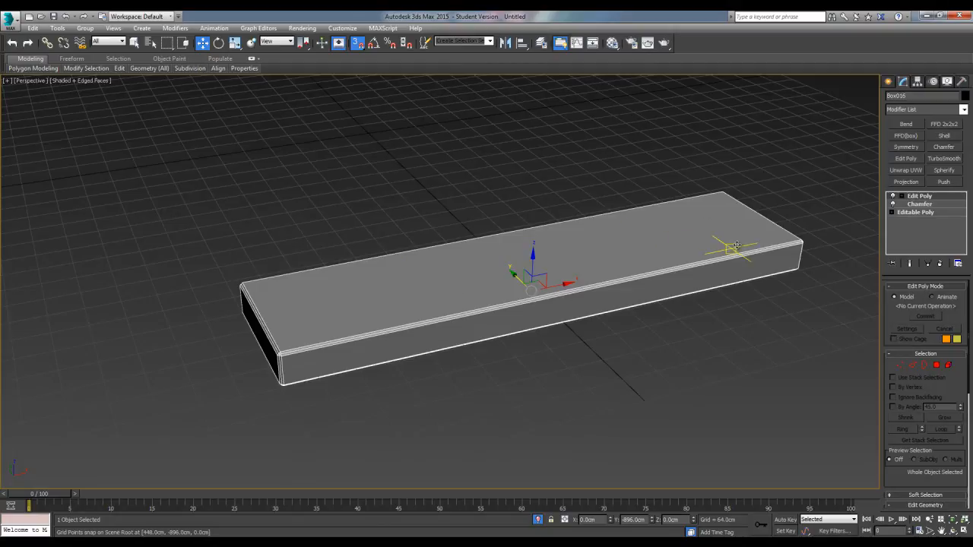
mouse_move(339, 319)
middle_mouse_down("alt")
mouse_move(365, 323)
mouse_move(367, 345)
mouse_move(384, 350)
middle_mouse_up("alt")
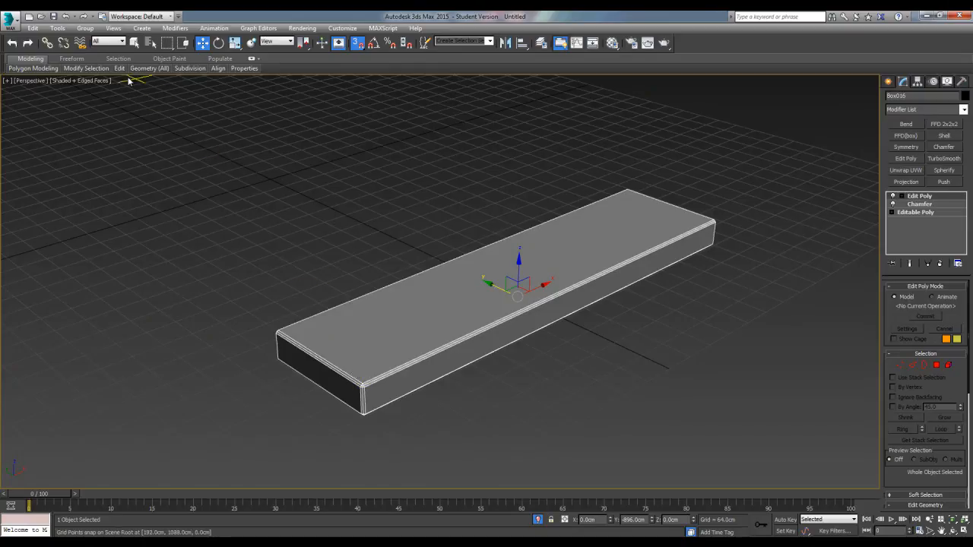
Insert SwiftLoop edge loops close to the box's near short end, its upper edge and its front long side
mouse_move(119, 73)
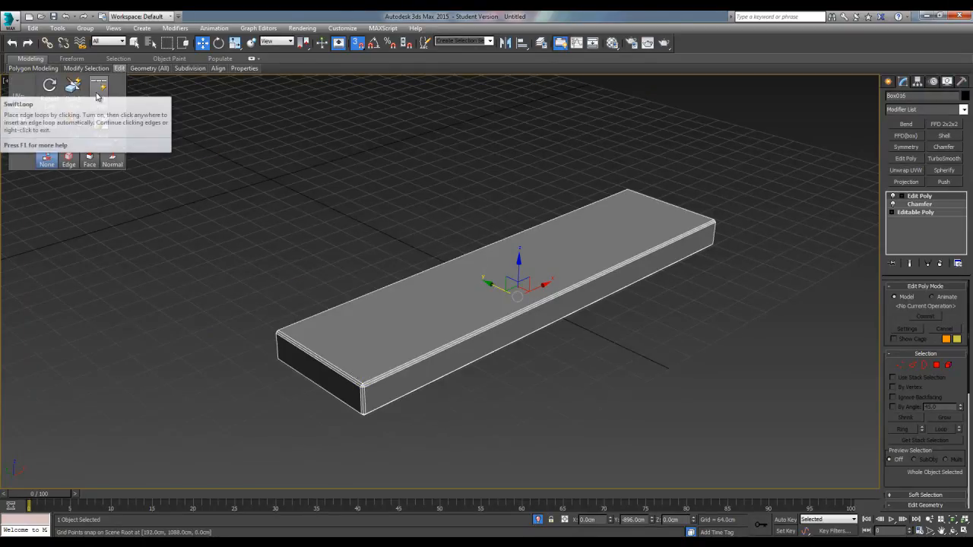
left_click(98, 91)
scroll(309, 312, "up", 5)
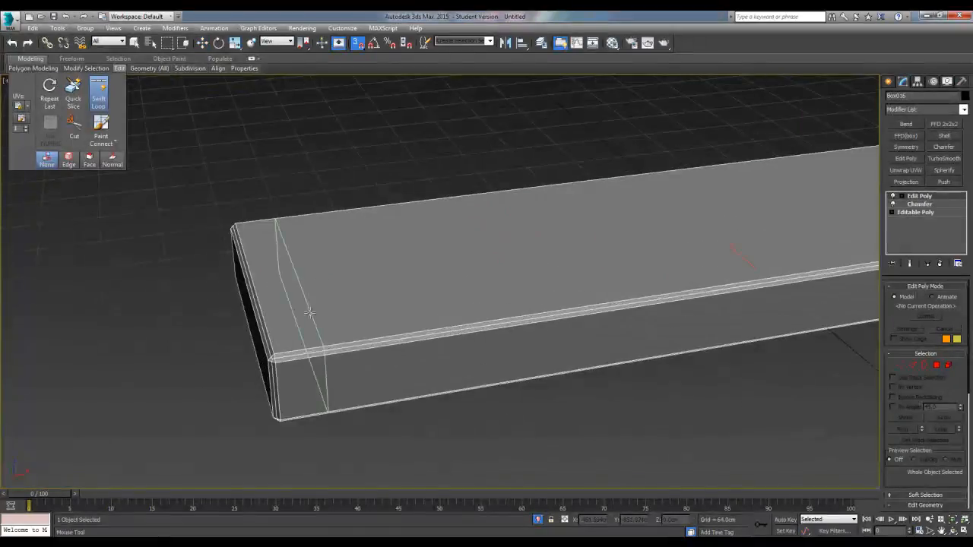
left_click(286, 356)
middle_click_drag(287, 357, 365, 325, "alt")
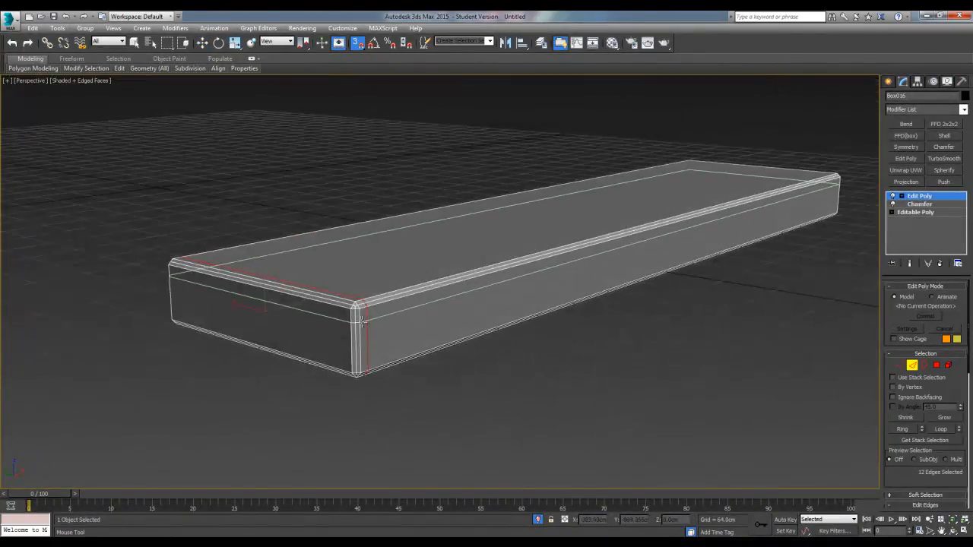
left_click(360, 320)
left_click(345, 321)
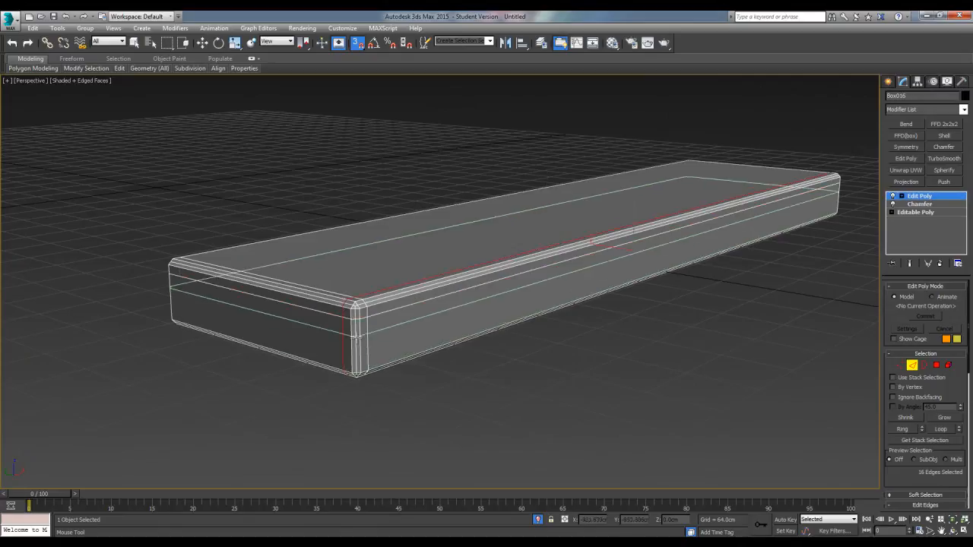
Add further SwiftLoop edge loops close to the box's lower edge and its opposite short end
left_click(407, 348)
middle_click_drag(411, 347, 608, 353, "alt")
left_click(615, 358)
middle_click_drag(689, 360, 495, 360, "alt")
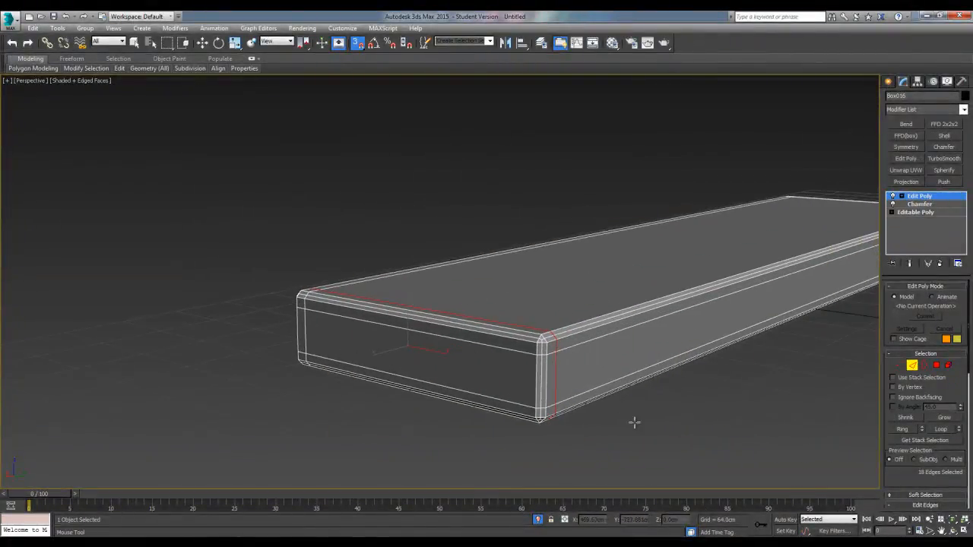
Leave edge-loop editing and add a TurboSmooth modifier with 3 iterations above the isolated box's Edit Poly modifier
key("w")
left_click(687, 418)
middle_click_drag(675, 415, 513, 359, "alt")
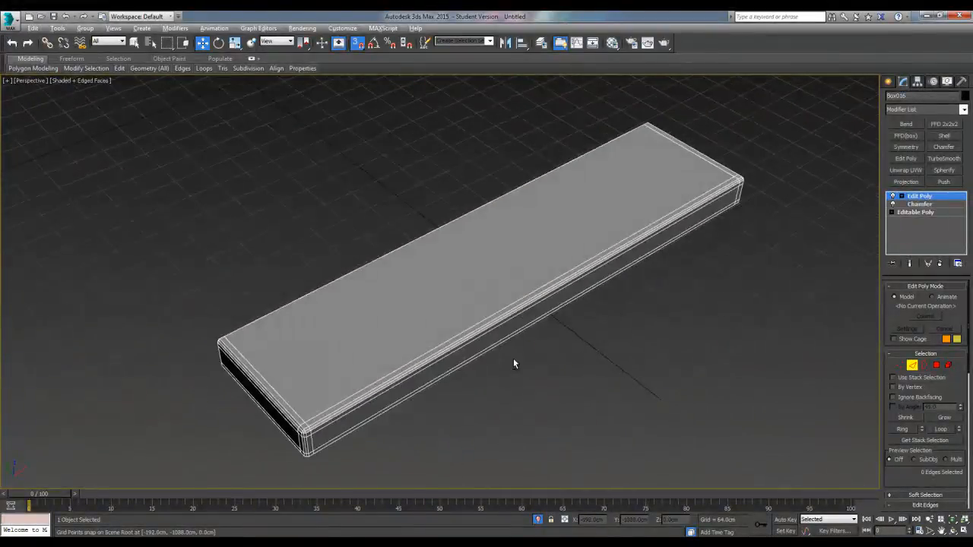
left_click(943, 158)
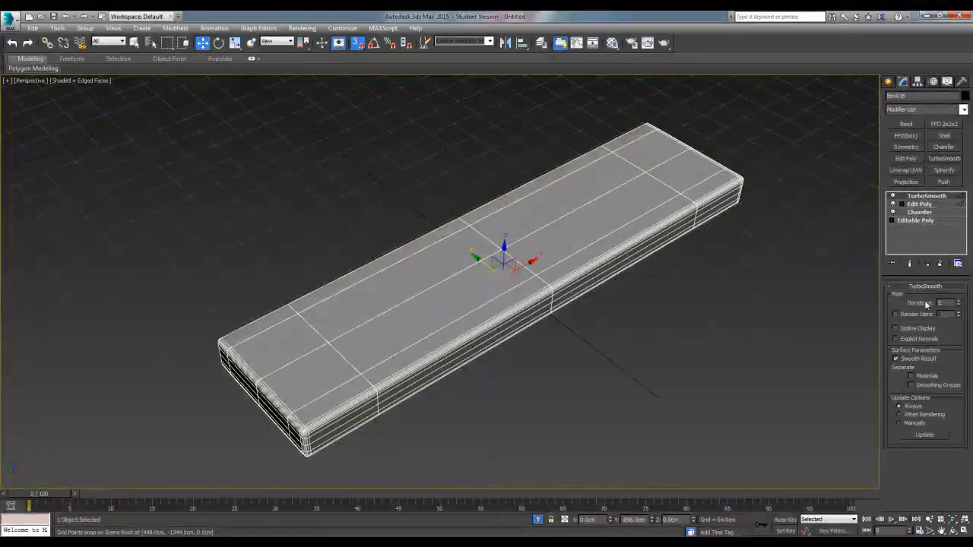
left_click(959, 301)
left_click(678, 342)
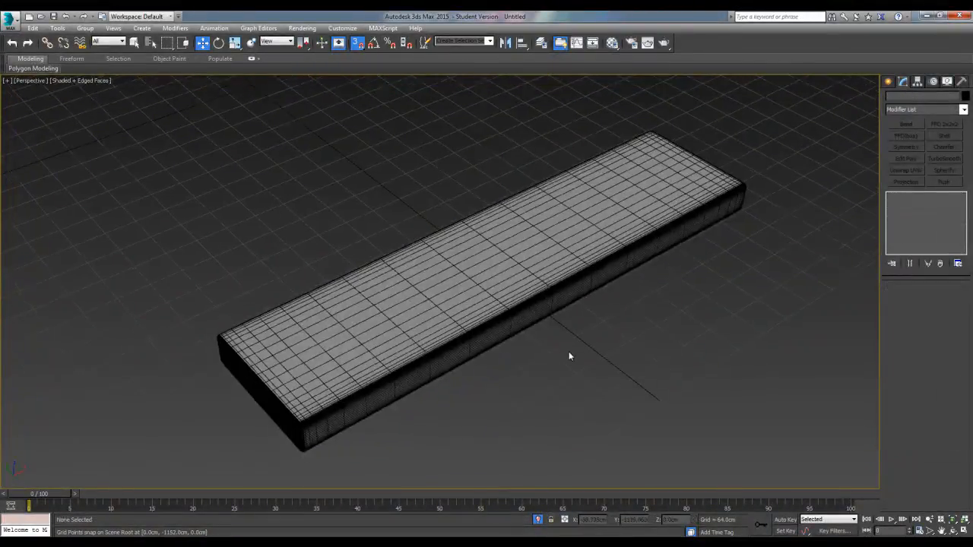
Turn off the edged-faces display and view the box's smoothed edges from several angles
key("F4")
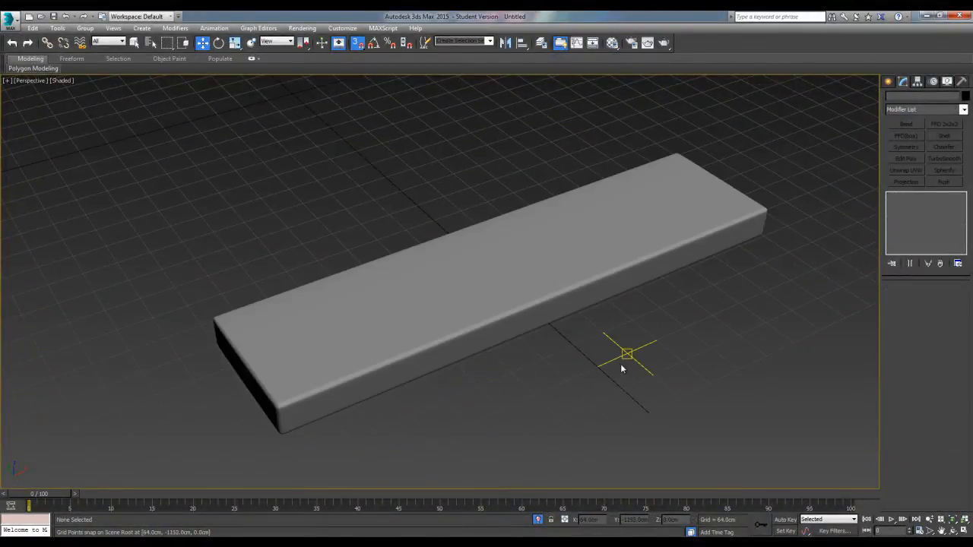
middle_click_drag(623, 366, 652, 340, "alt")
scroll(608, 356, "up", 4)
middle_click_drag(570, 369, 487, 336)
scroll(487, 337, "down", 5)
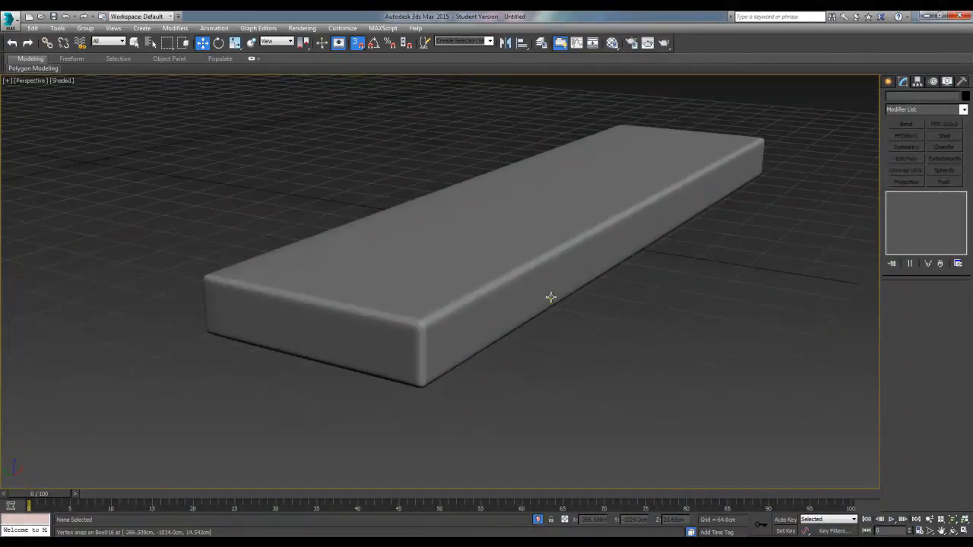
Set the box's TurboSmooth iterations to 4 and deselect it to check the shading
left_click(632, 263)
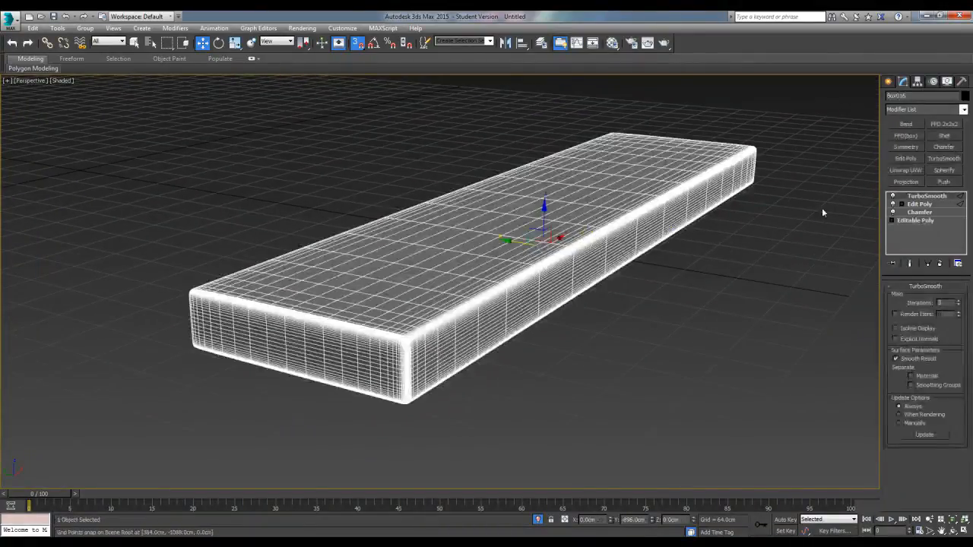
left_click(960, 301)
left_click(660, 358)
middle_click_drag(660, 359, 491, 388, "alt")
scroll(646, 348, "up", 3)
scroll(638, 346, "down", 3)
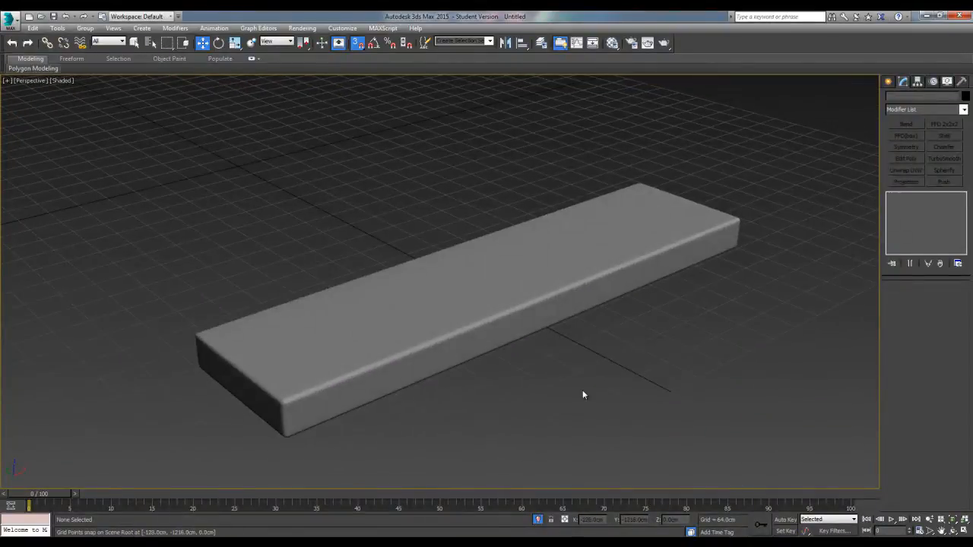
End the isolation of the box so the whole staggered floor is shown
middle_click_drag(463, 289, 399, 321, "alt")
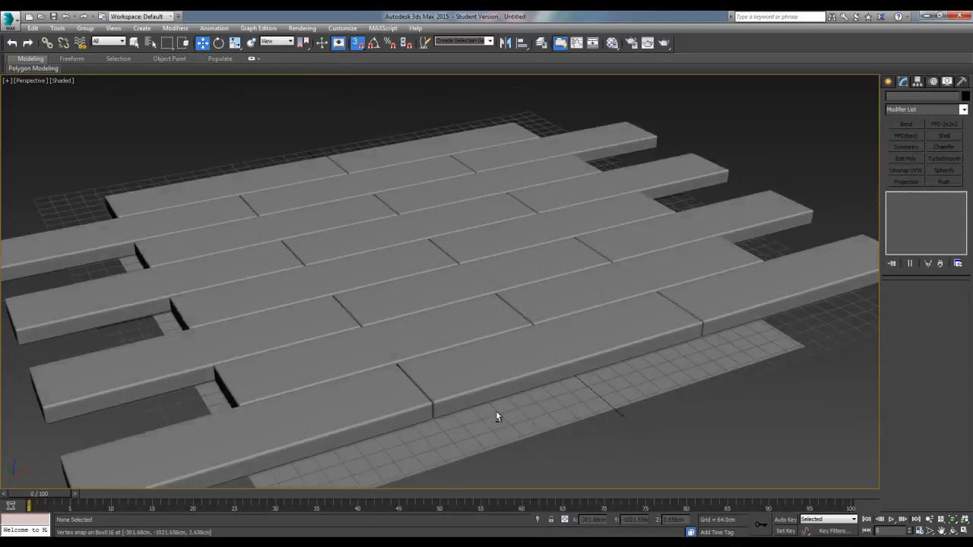
mouse_move(495, 410)
middle_mouse_down("alt")
mouse_move(490, 455)
mouse_move(509, 405)
middle_mouse_up("alt")
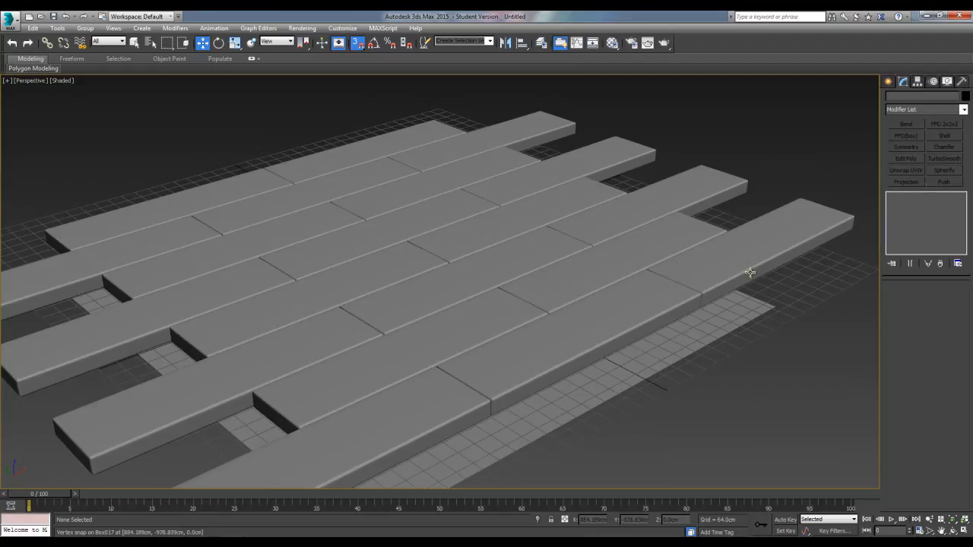
middle_click_drag(617, 297, 573, 284, "alt")
Examine the joints between the floor boxes and the overall staggered layout in Top view
key("t")
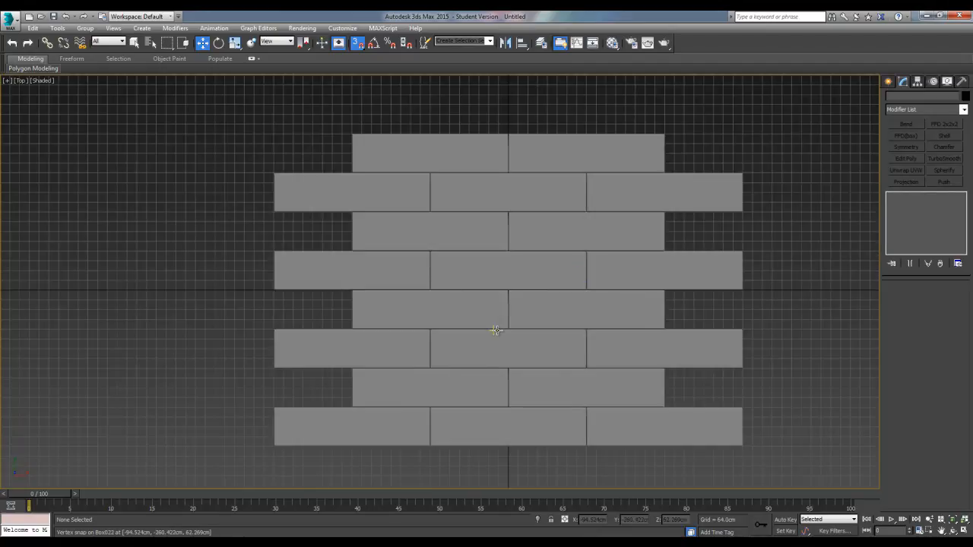
scroll(482, 324, "up", 5)
scroll(508, 313, "up", 4)
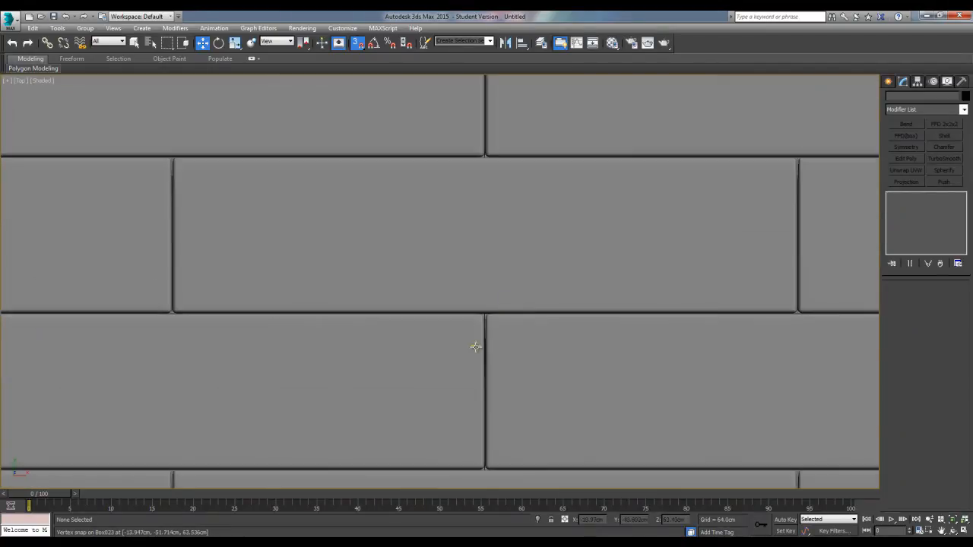
scroll(554, 345, "down", 2)
scroll(608, 266, "down", 4)
middle_click_drag(595, 276, 463, 297)
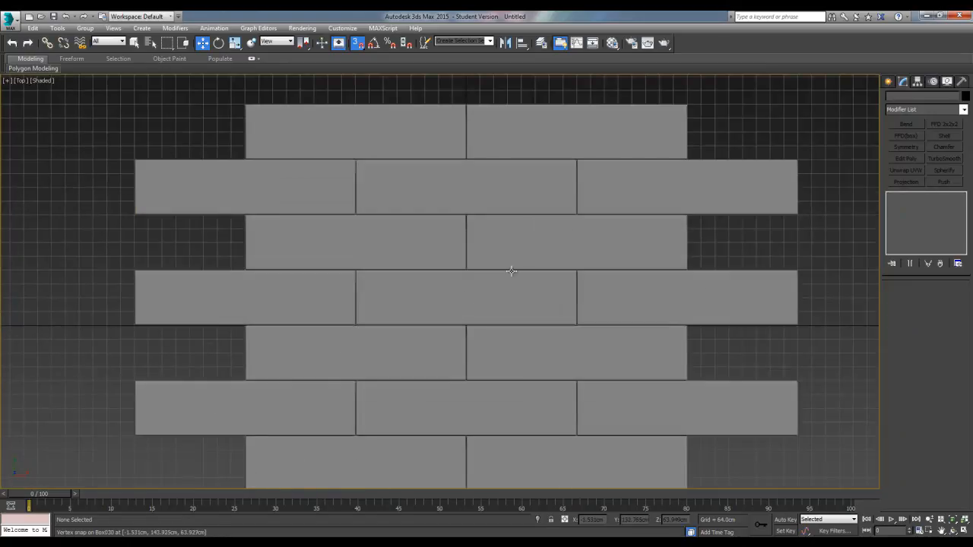
scroll(520, 323, "down", 2)
middle_click_drag(540, 256, 545, 280)
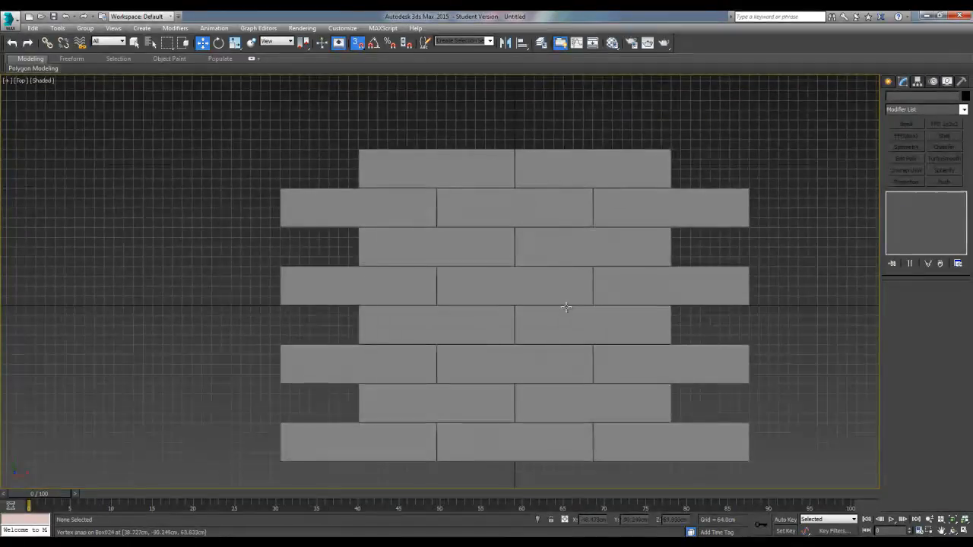
middle_click_drag(397, 380, 385, 373)
scroll(384, 374, "up", 2)
middle_click_drag(587, 361, 556, 357)
scroll(554, 357, "down", 2)
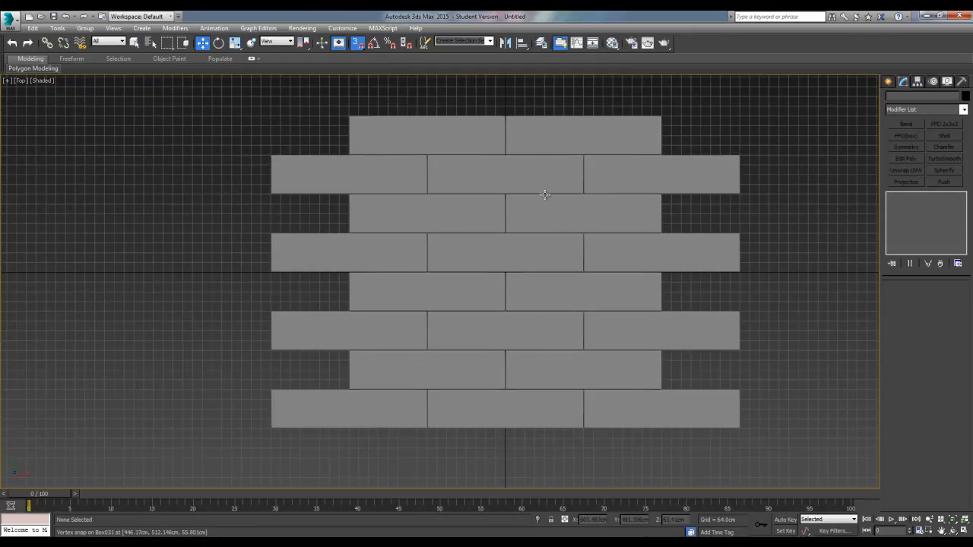
Return to the Perspective view and examine the floor at a low angle
middle_click_drag(560, 378, 549, 353)
key("p")
middle_click_drag(497, 374, 461, 287, "alt")
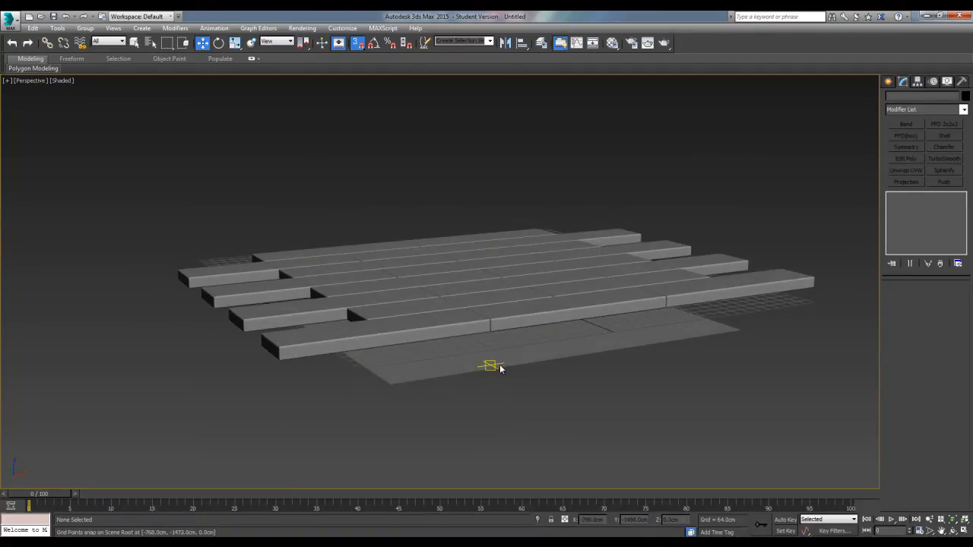
middle_click_drag(503, 364, 561, 385, "alt")
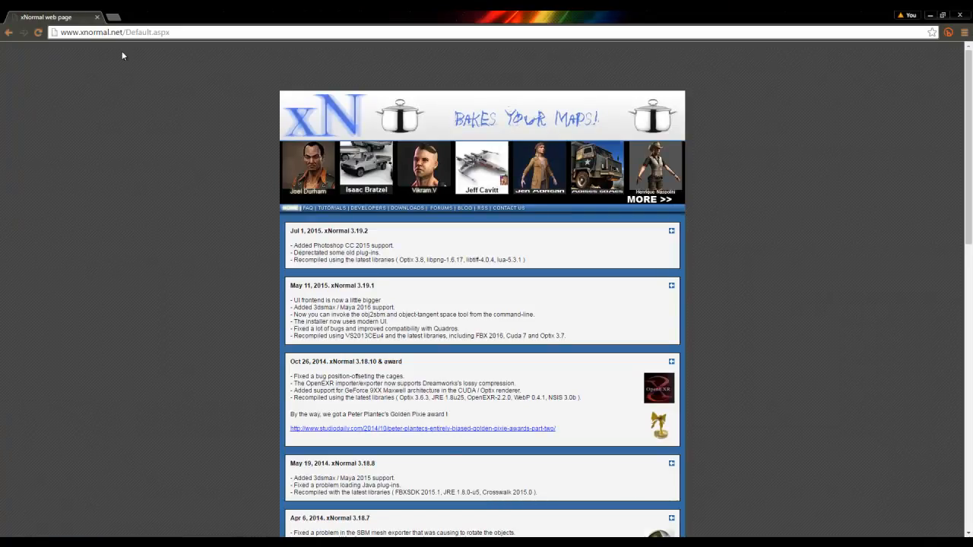
Open the Downloads page of the xNormal website in the browser, then return to 3ds Max
left_click(398, 210)
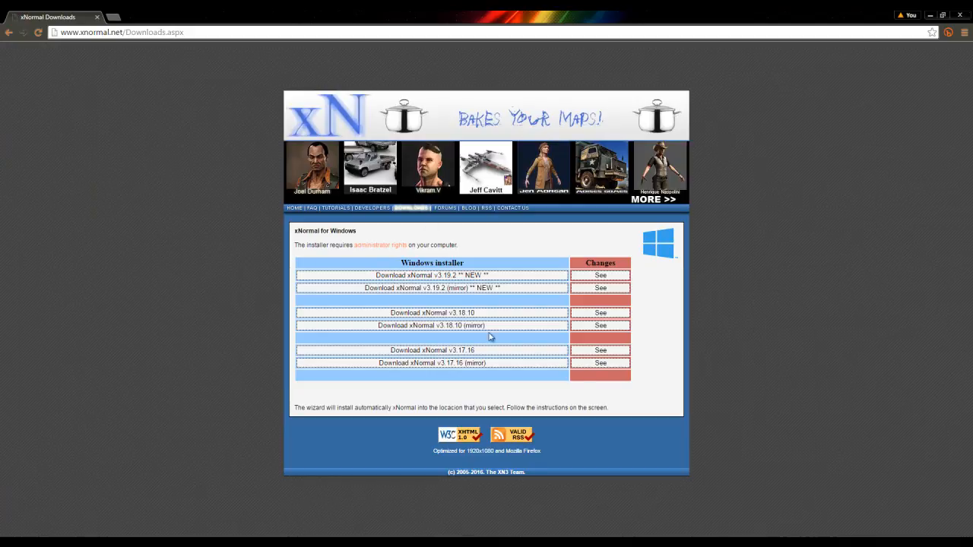
left_click(930, 17)
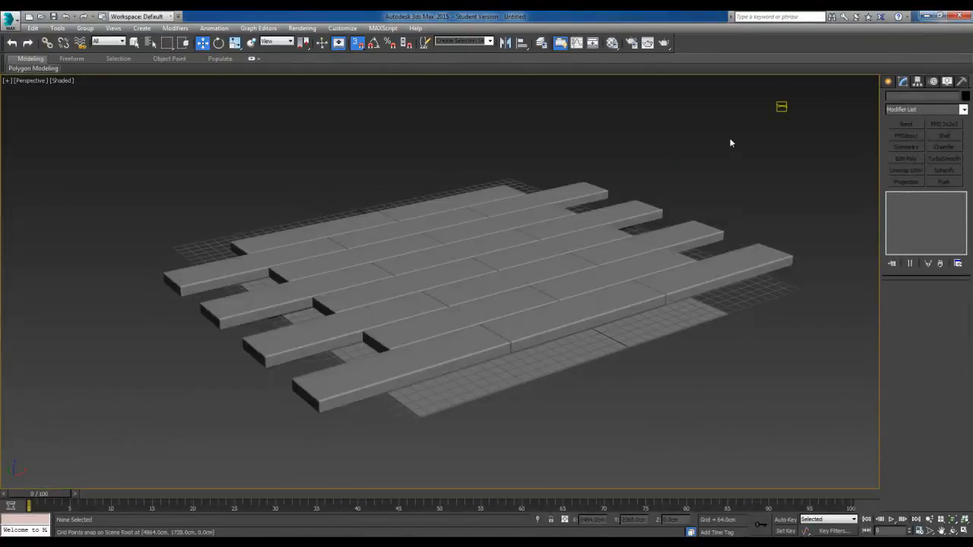
middle_click_drag(482, 282, 575, 367, "alt")
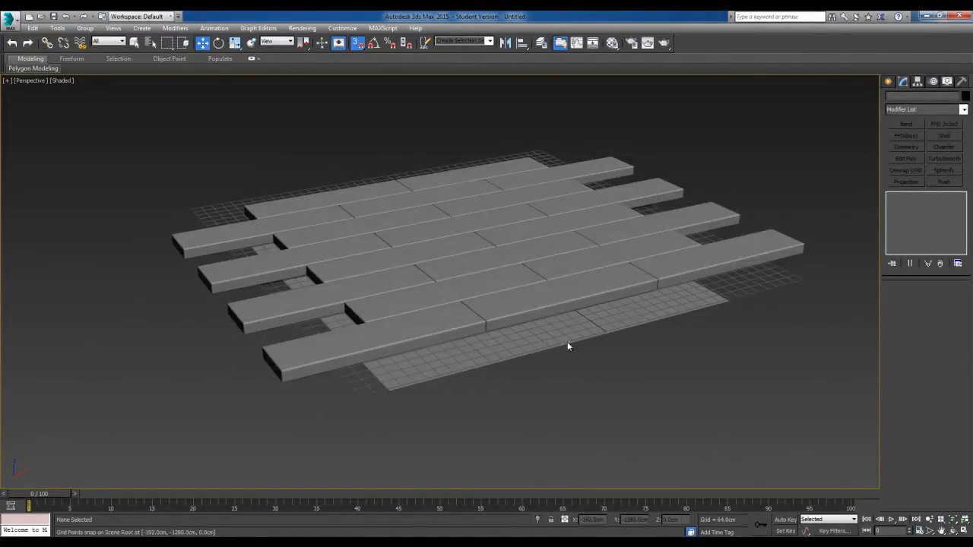
Turn off 3D snapping and leave all floor boxes deselected
left_click(357, 44)
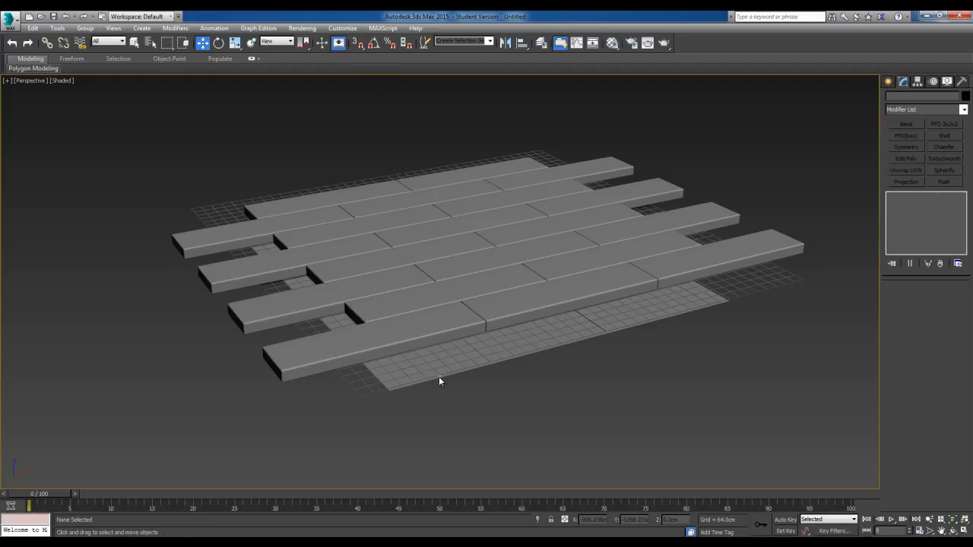
left_click(434, 330)
left_click(534, 357)
middle_click_drag(560, 353, 610, 317, "alt")
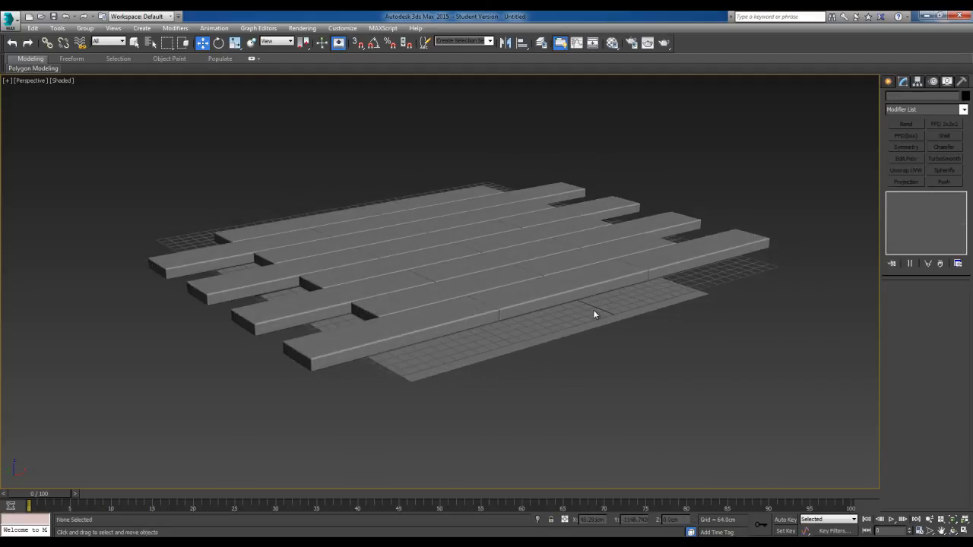
Unfreeze all objects and raise the reference plane above the floor boxes to a height of about 383 cm
right_click(579, 341)
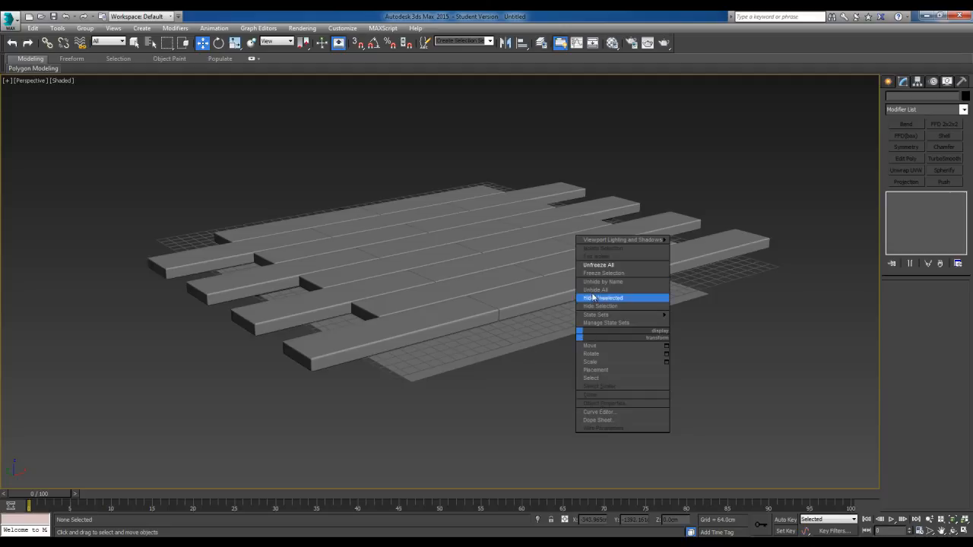
left_click(599, 265)
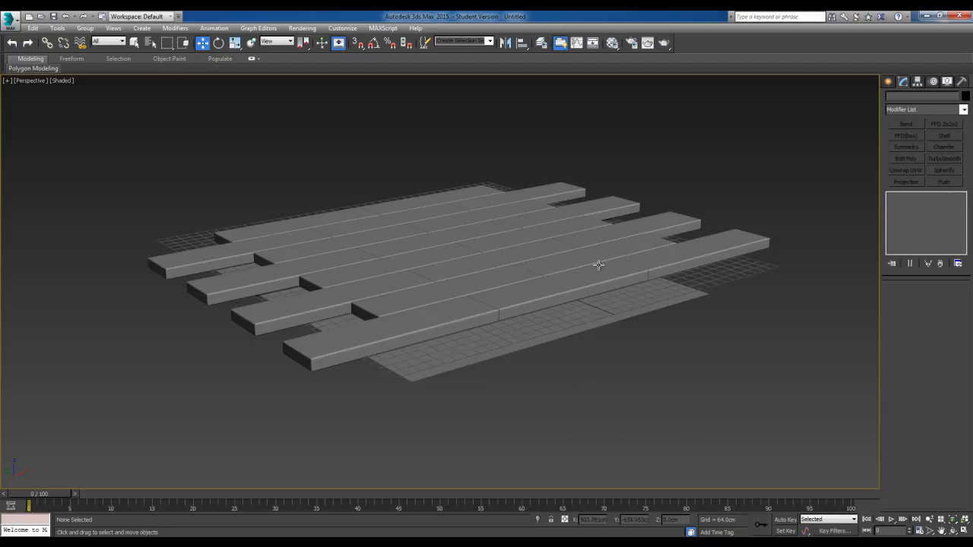
left_click(553, 332)
left_click_drag(454, 250, 453, 158)
mouse_move(489, 212)
middle_mouse_down("alt")
mouse_move(519, 220)
mouse_move(482, 210)
mouse_move(499, 214)
middle_mouse_up("alt")
middle_click_drag(591, 250, 506, 208, "alt")
Convert the raised plane to an Editable Poly
right_click(472, 237)
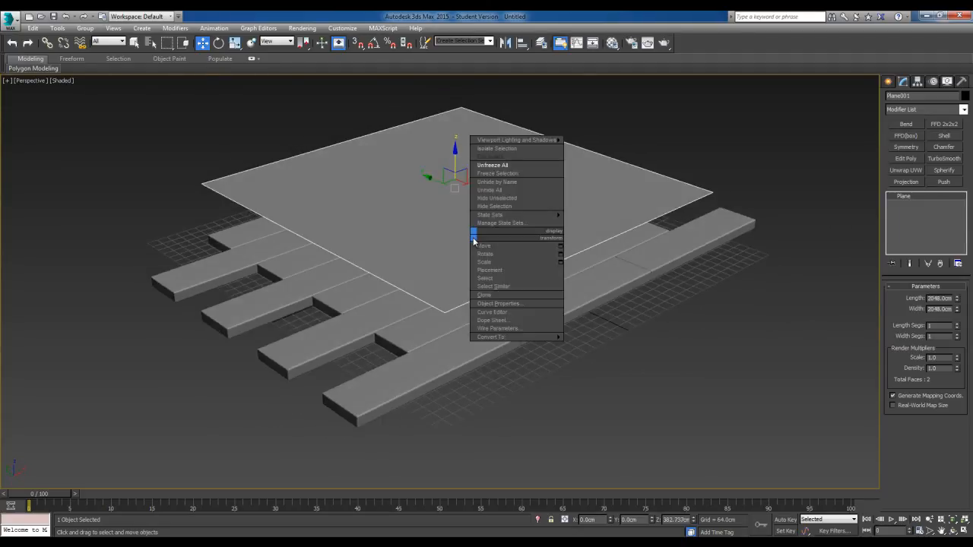
mouse_move(506, 337)
left_click(599, 345)
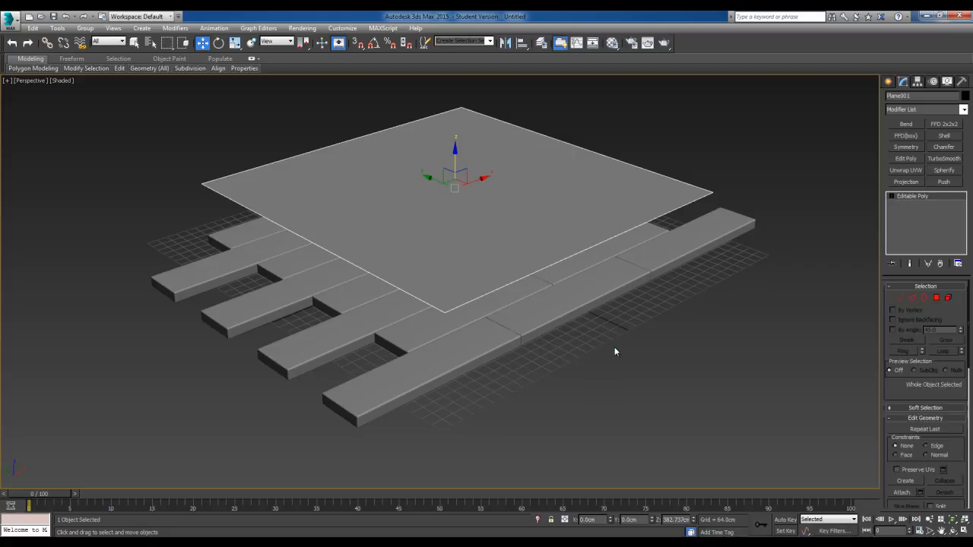
Add an Unwrap UVW modifier to the raised plane
middle_click_drag(618, 272, 560, 369, "alt")
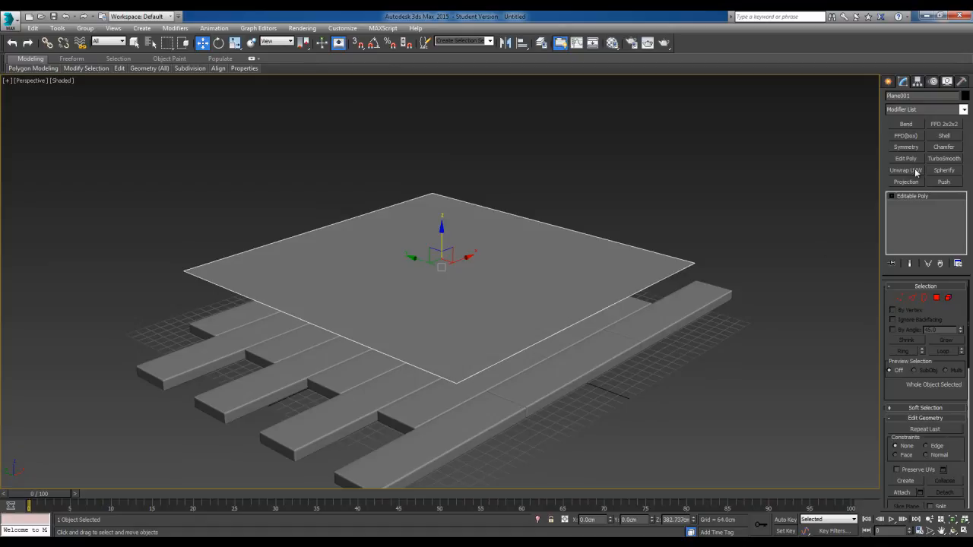
left_click(963, 110)
left_click_drag(962, 182, 959, 388)
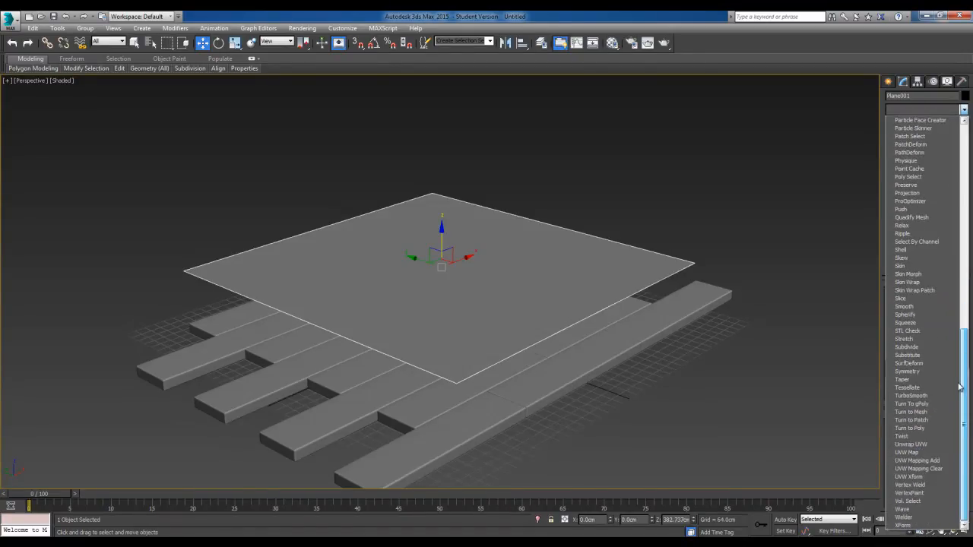
left_click(910, 444)
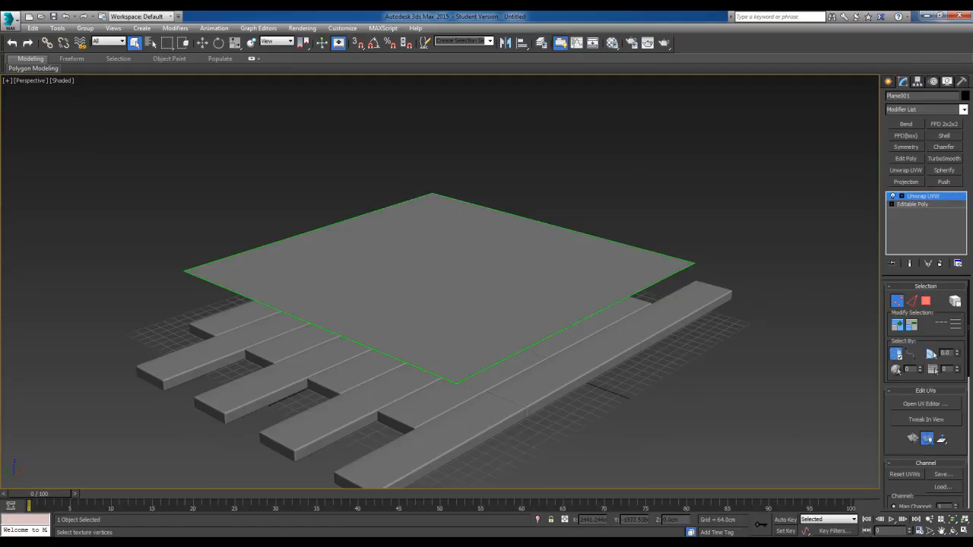
Open the plane's UVs in the UV Editor, check how they fill the texture square, and close the editor
left_click(921, 404)
left_click_drag(575, 178, 362, 104)
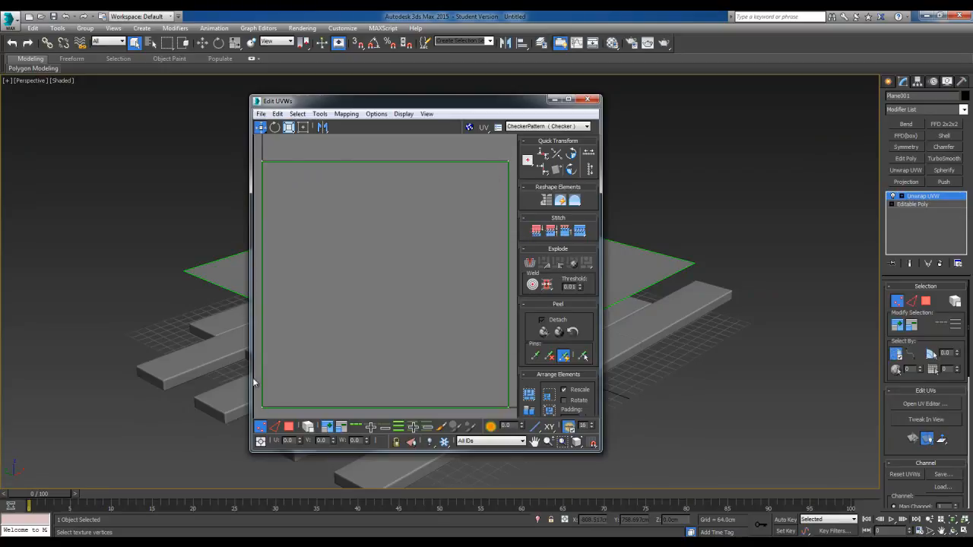
scroll(460, 259, "down", 5)
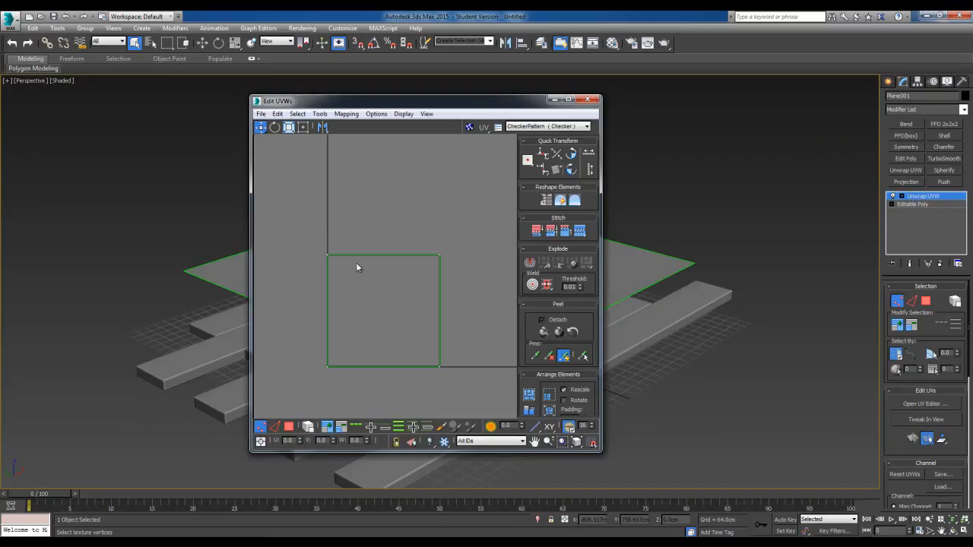
scroll(442, 309, "up", 3)
scroll(448, 250, "down", 1)
middle_click_drag(448, 250, 498, 253)
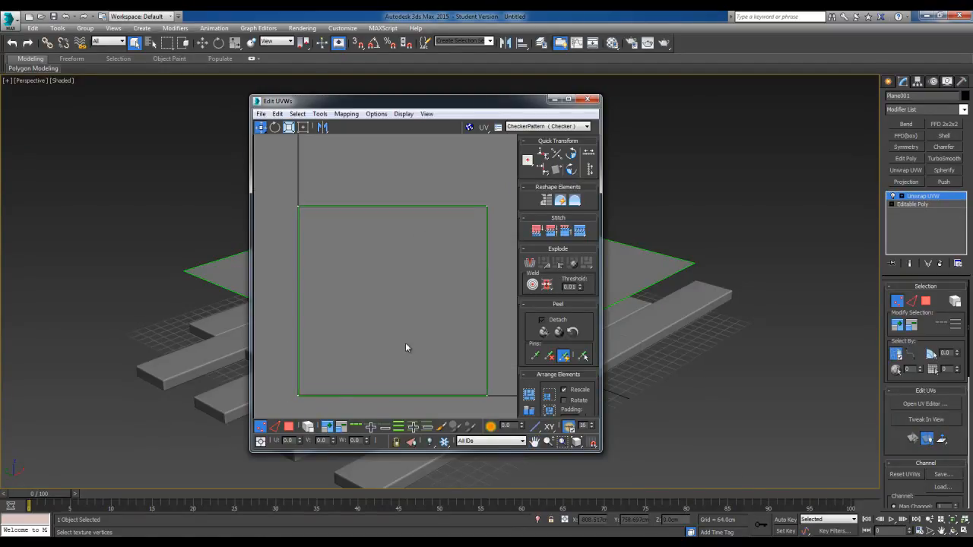
left_click(586, 99)
Collapse the plane's Unwrap UVW modifier into its Editable Poly base
right_click(936, 200)
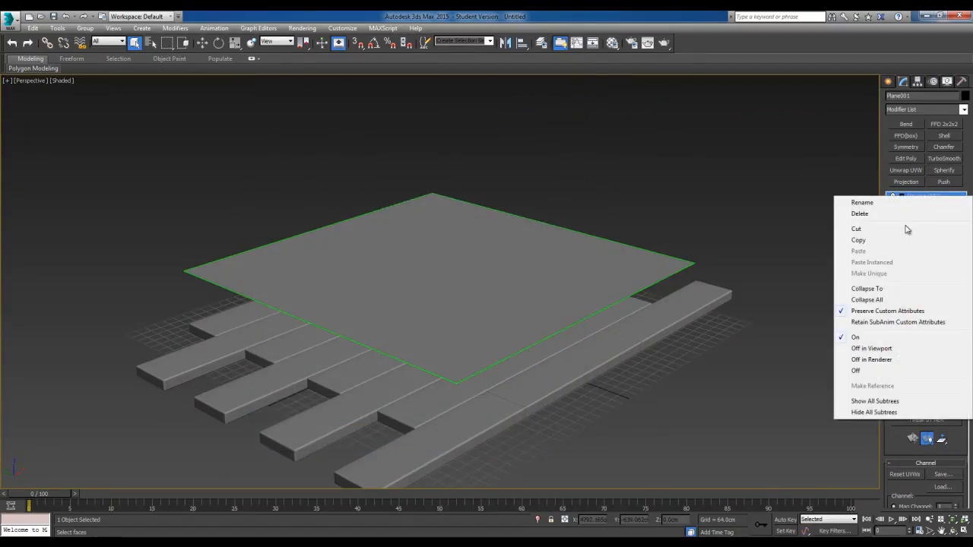
left_click(873, 295)
middle_click_drag(541, 319, 451, 269, "alt")
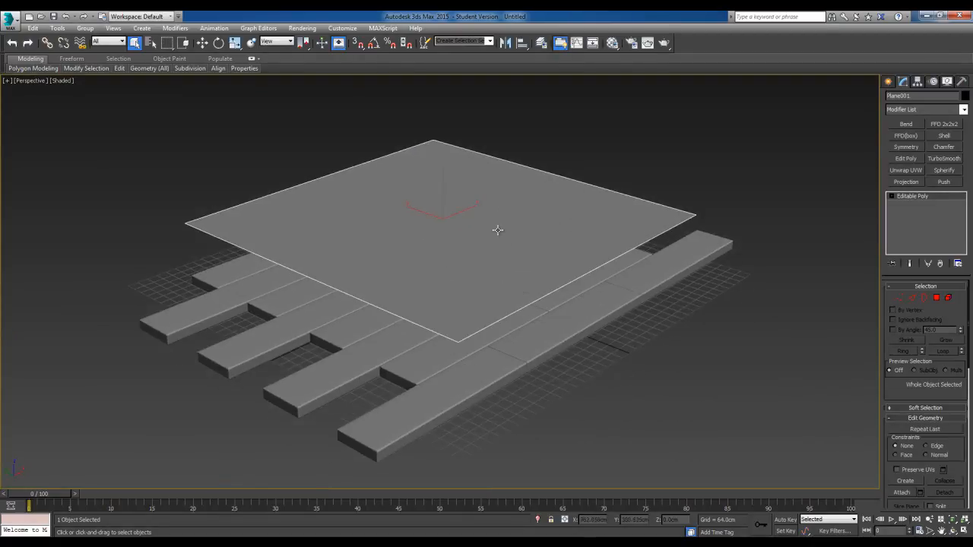
Rename the plane as TextureReference_Low
left_click(901, 96)
type("TextureReference_Low")
middle_click_drag(505, 215, 449, 250, "alt")
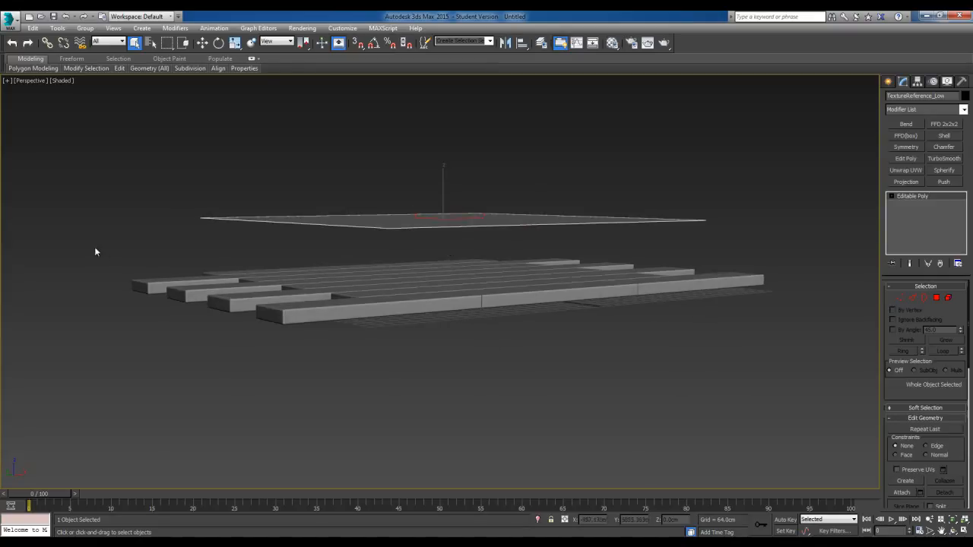
Select all the plank boxes beneath the plane and group them as HighPoly_Meshes
left_click_drag(415, 320, 806, 385)
middle_click_drag(464, 333, 427, 305, "alt")
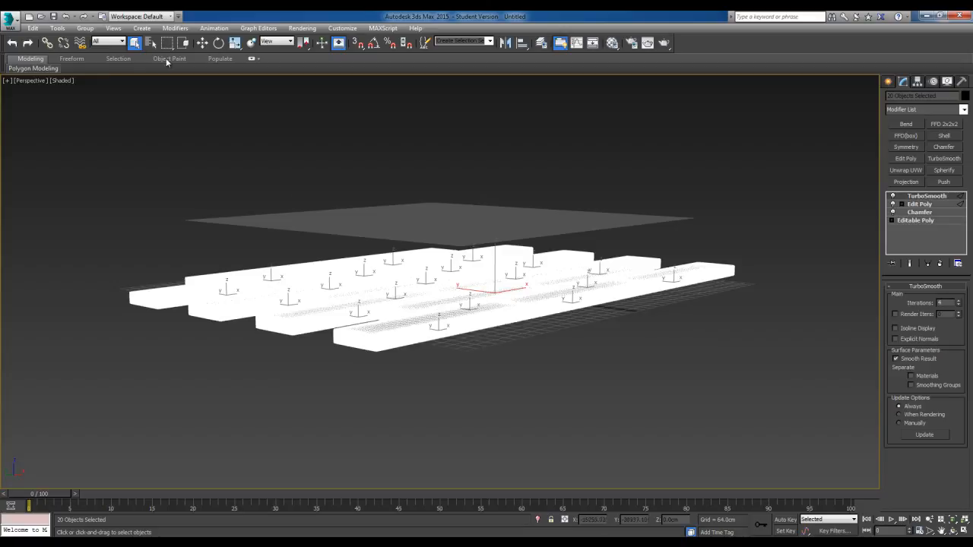
left_click(85, 28)
left_click(98, 37)
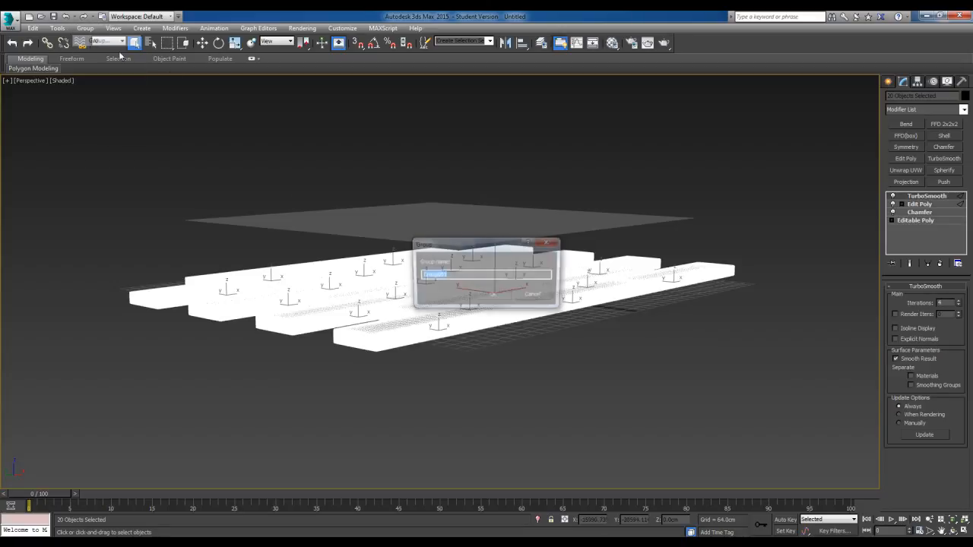
type("HighPoly")
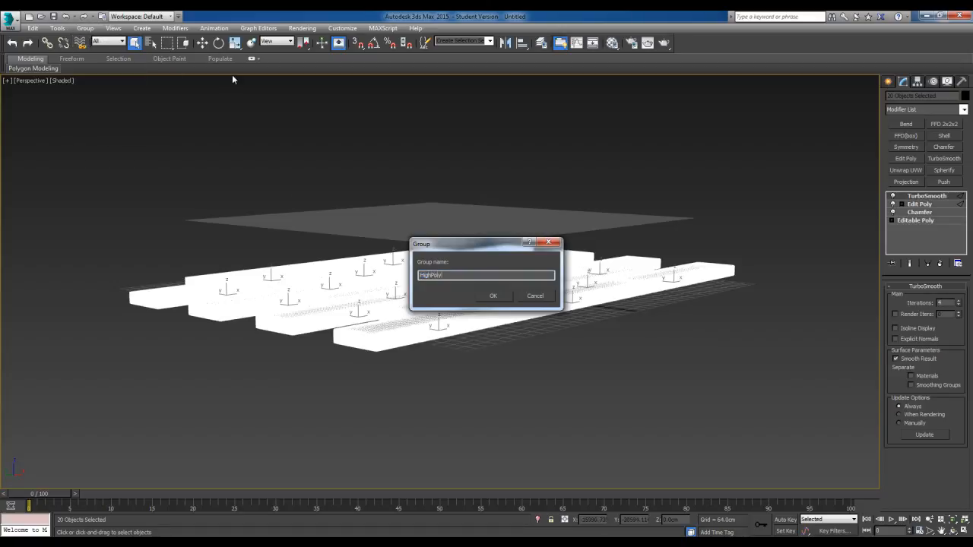
type("_Meshes")
key("Return")
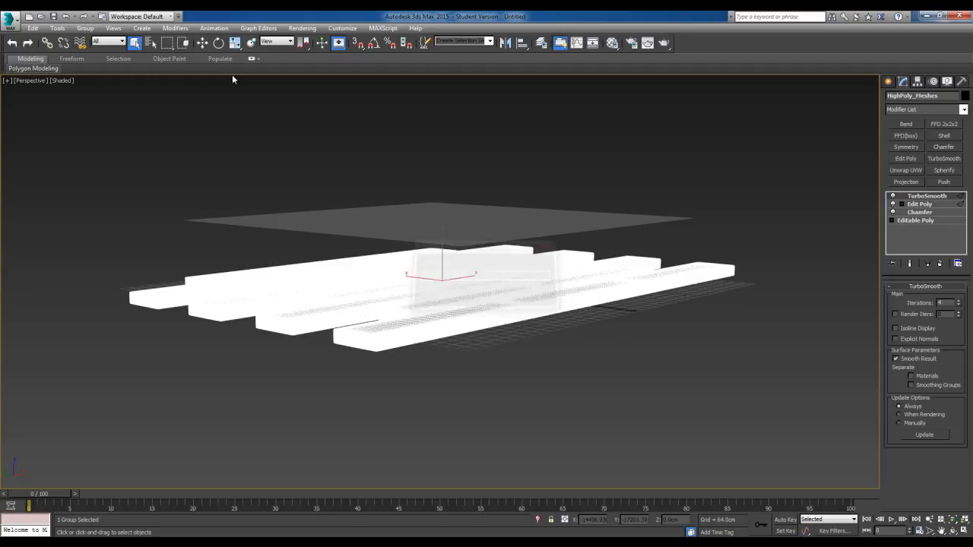
Convert the TextureReference_Low plane to an Editable Mesh
scroll(380, 277, "up", 5)
left_click(493, 287)
mouse_move(493, 287)
middle_mouse_down("alt")
mouse_move(480, 287)
mouse_move(471, 310)
mouse_move(477, 301)
mouse_move(458, 267)
mouse_move(489, 272)
middle_mouse_up("alt")
left_click(541, 324)
left_click(501, 226)
middle_click_drag(527, 242, 523, 240, "alt")
right_click(519, 219)
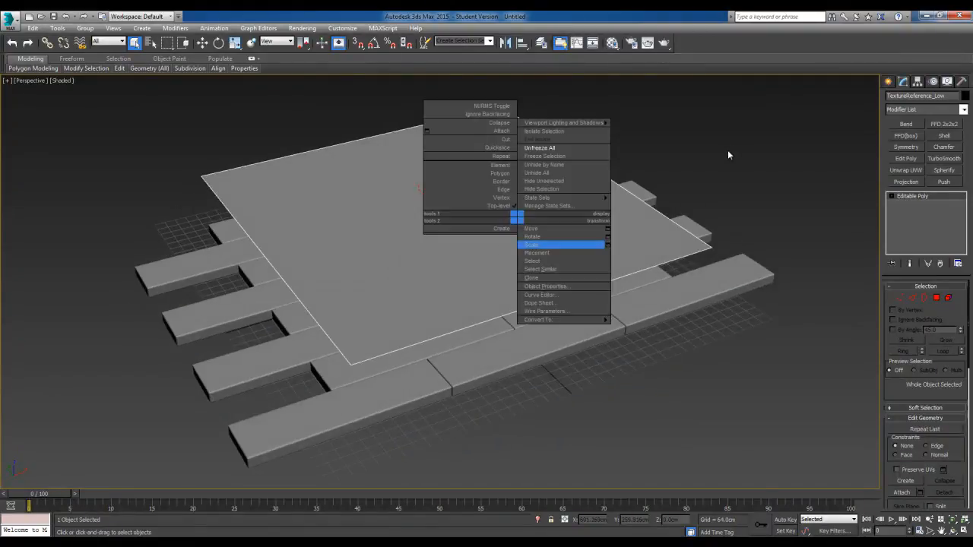
mouse_move(462, 230)
middle_mouse_down("alt")
mouse_move(492, 219)
mouse_move(455, 234)
middle_mouse_up("alt")
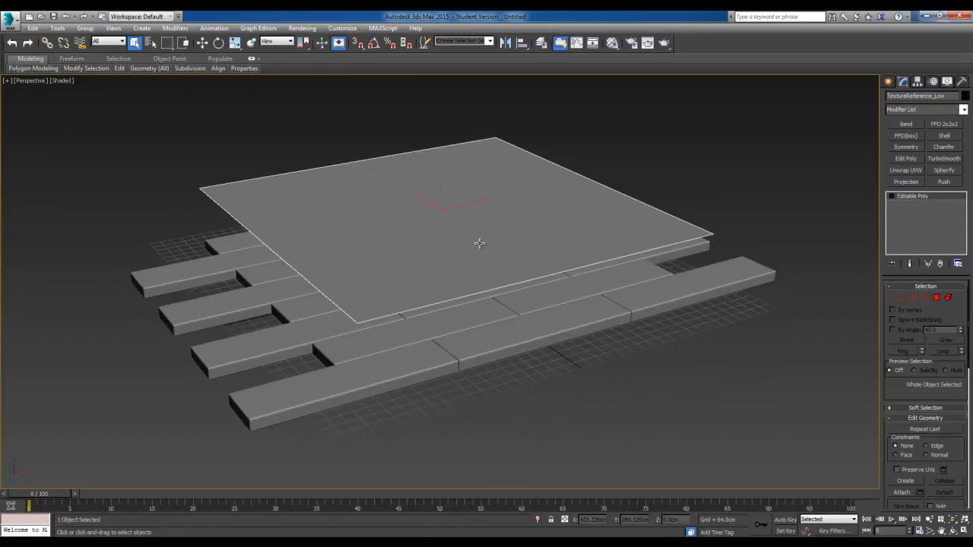
middle_click_drag(478, 242, 495, 241, "alt")
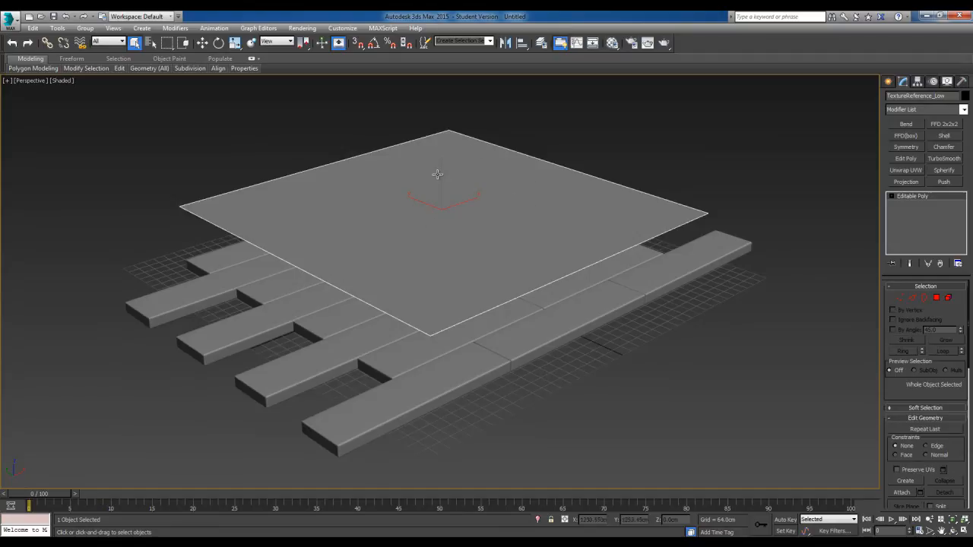
right_click(488, 197)
mouse_move(532, 297)
left_click(619, 298)
Add a Projection modifier to the low-poly plane
middle_click_drag(514, 283, 455, 165, "alt")
middle_click_drag(458, 241, 490, 295)
scroll(494, 291, "up", 3)
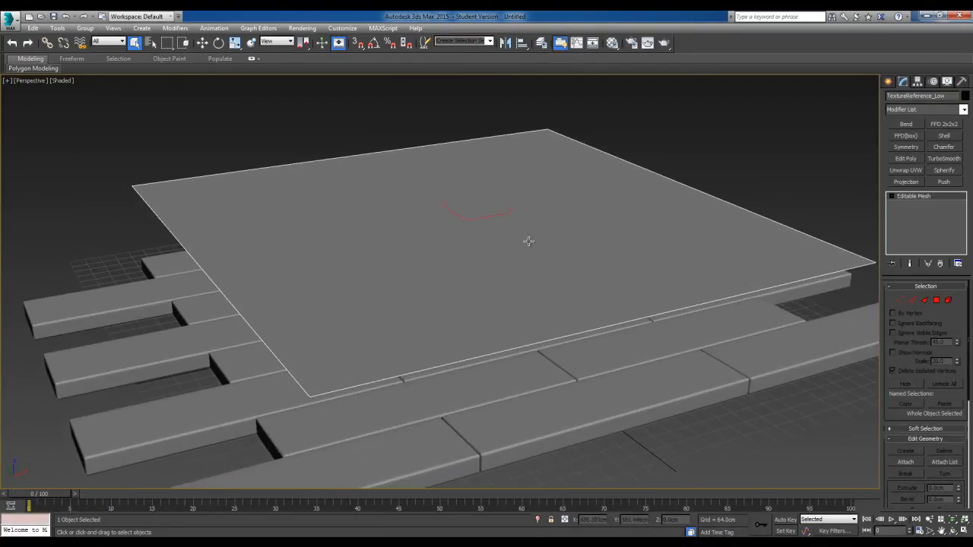
middle_click_drag(567, 276, 567, 259, "alt")
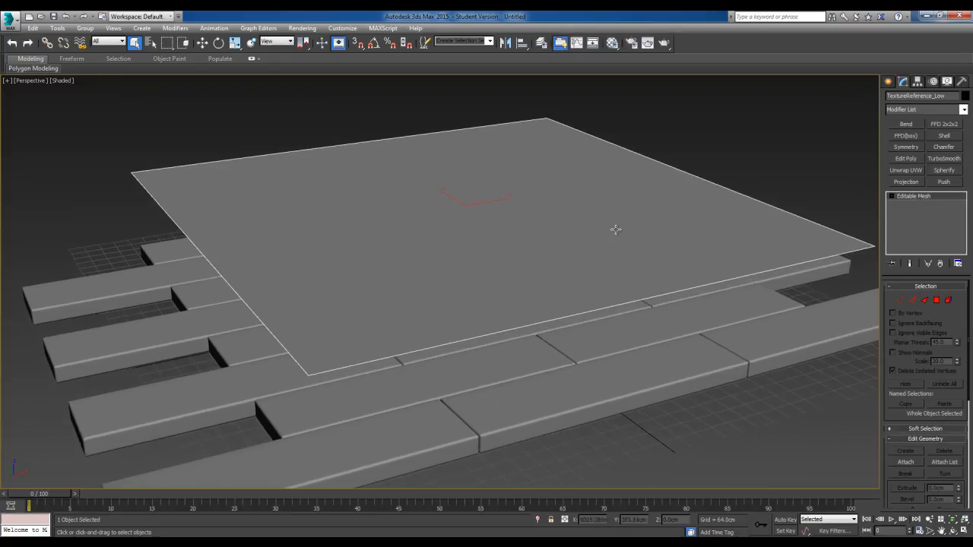
left_click(962, 110)
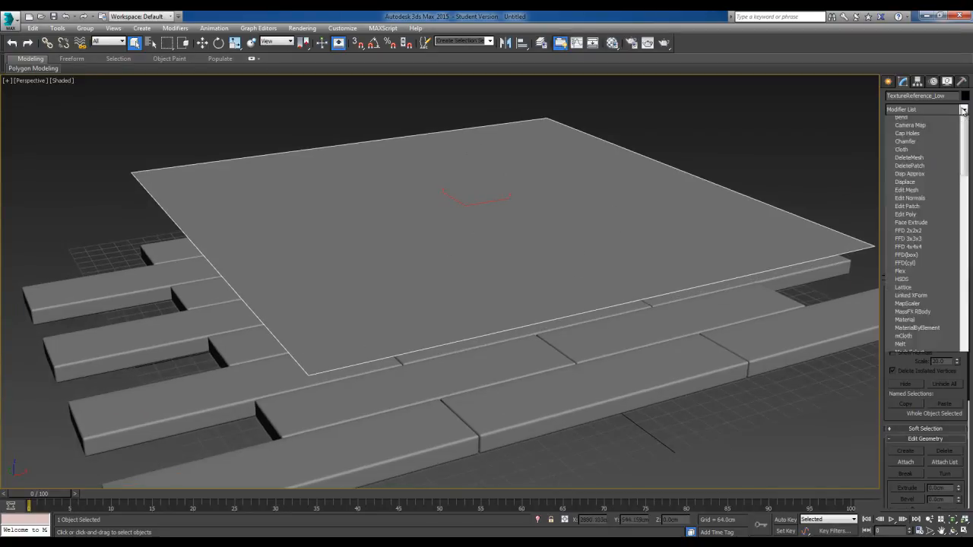
left_click_drag(967, 149, 969, 268)
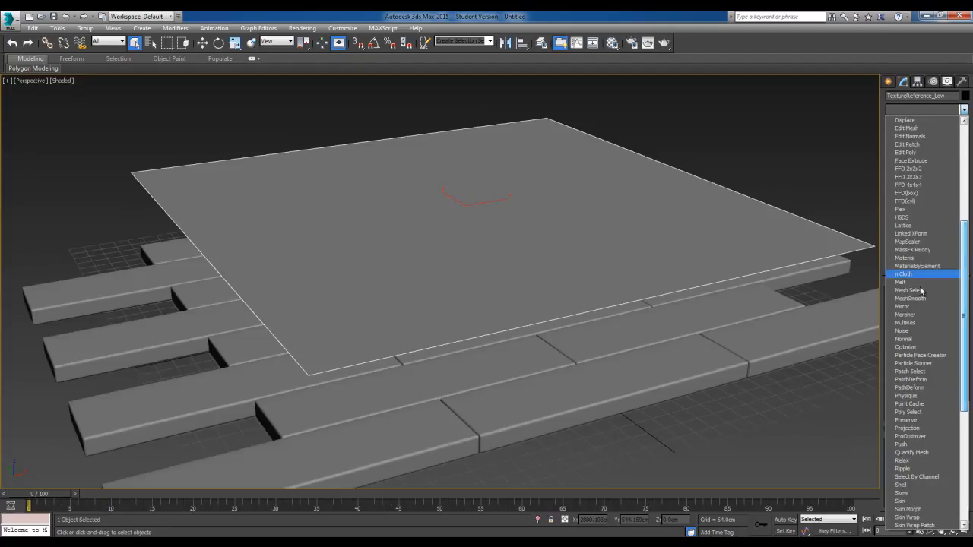
left_click(907, 428)
Examine the plane's projection cage against the planks from several angles and review its cage settings, keeping the plane selected
middle_click_drag(544, 372, 541, 314, "alt")
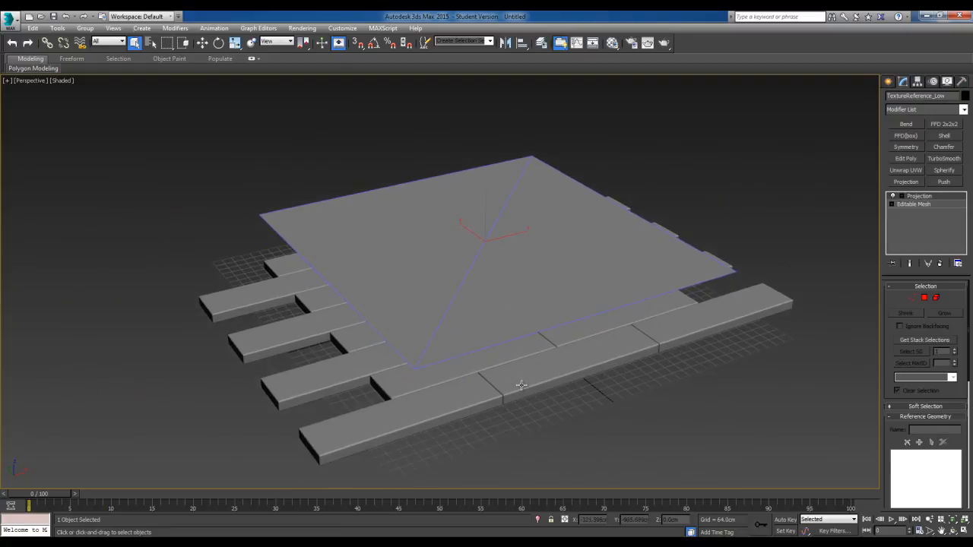
left_click(511, 371)
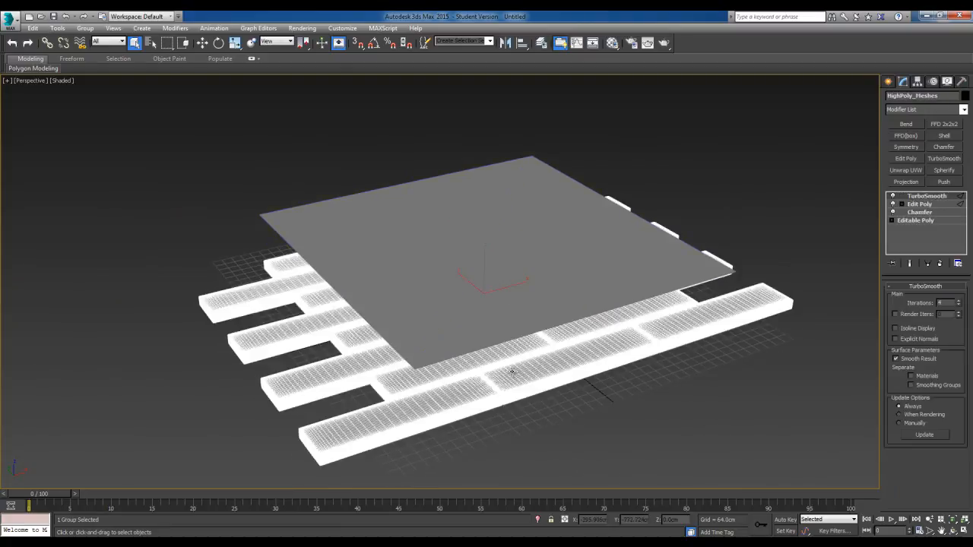
left_click(542, 255)
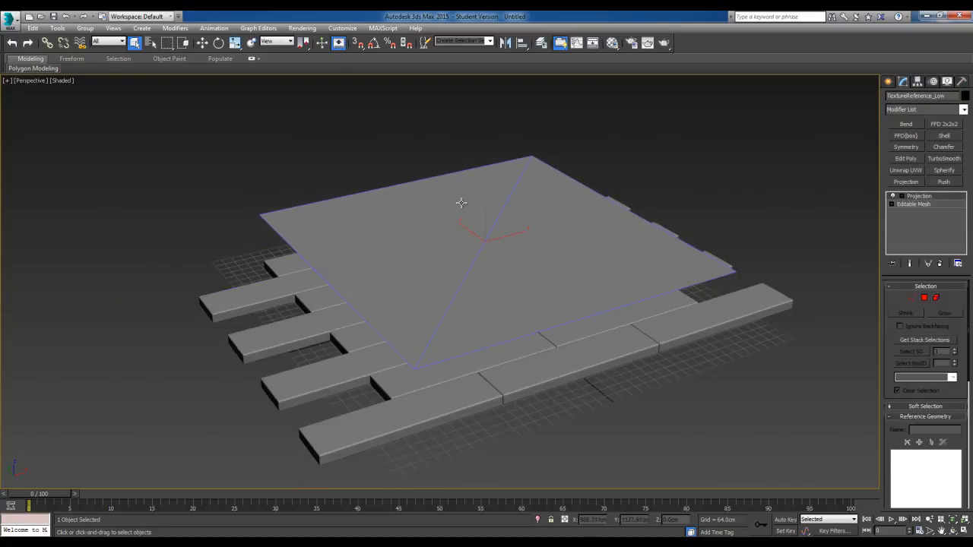
middle_click_drag(490, 282, 554, 362, "alt")
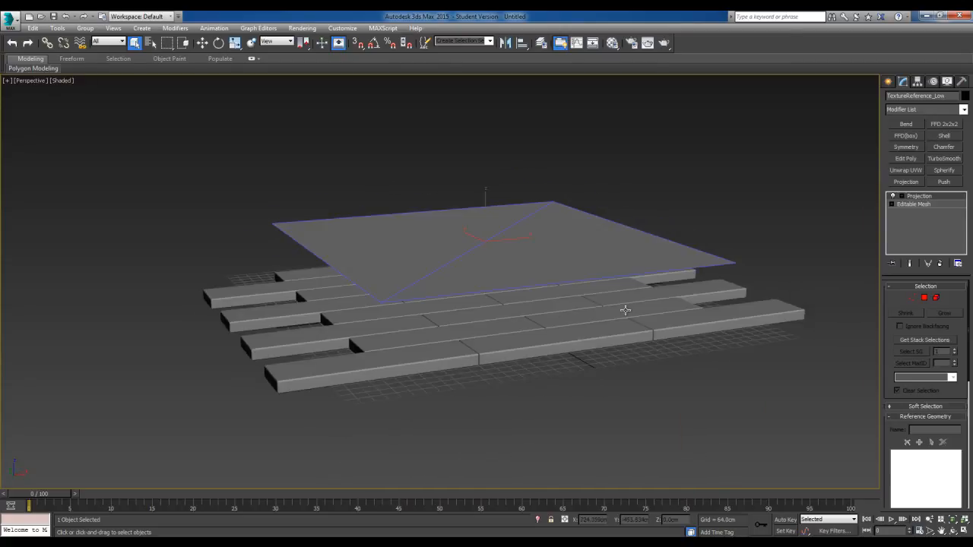
middle_click_drag(494, 344, 518, 325, "alt")
middle_click_drag(554, 256, 588, 259, "alt")
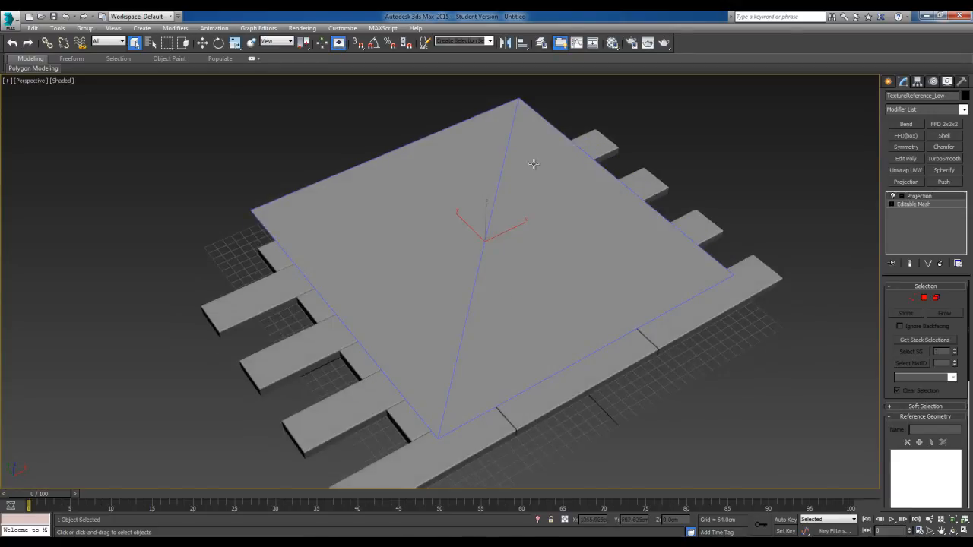
middle_click_drag(547, 299, 467, 224, "alt")
scroll(970, 325, "down", 10)
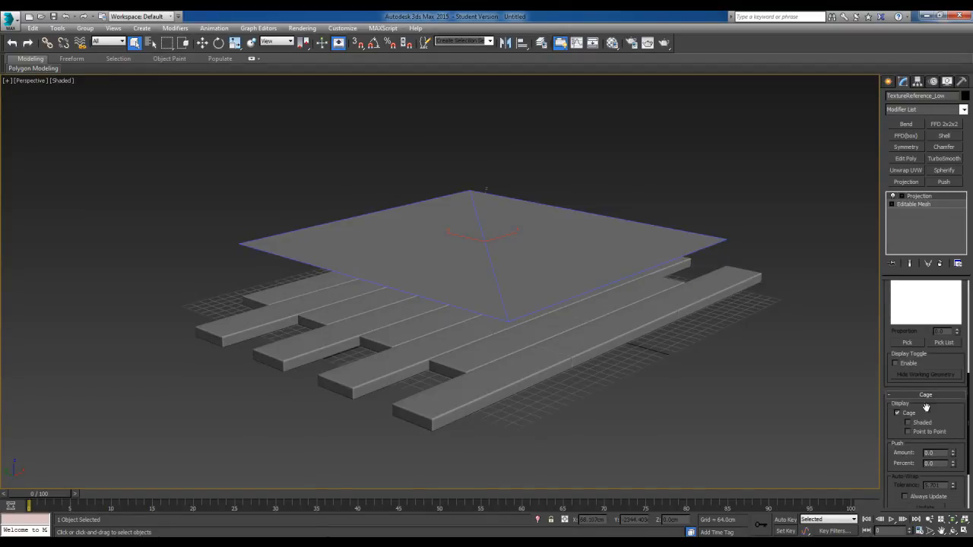
middle_click_drag(462, 276, 514, 282, "alt")
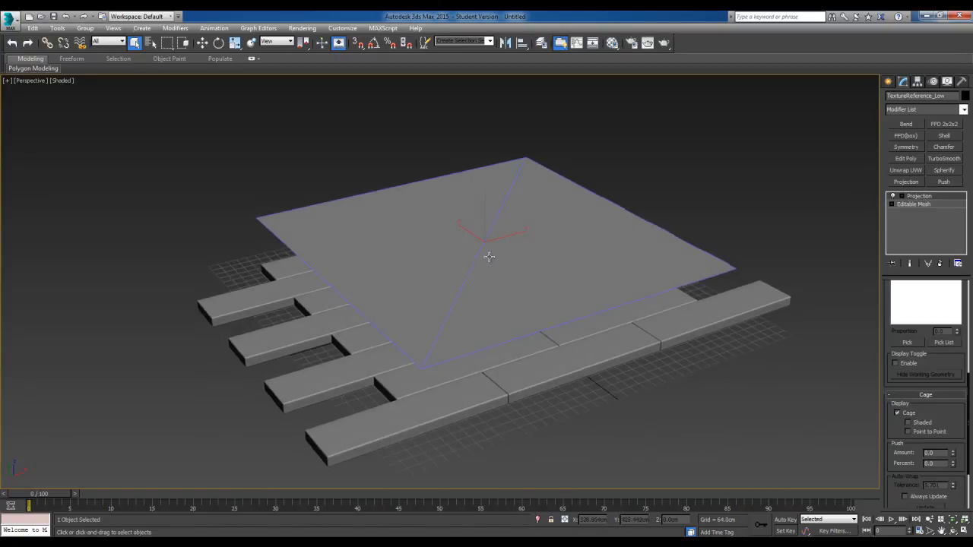
Save an export of only the selected plane in the Exports folder as an xNormal SBM file named Tileable_Low
left_click(8, 21)
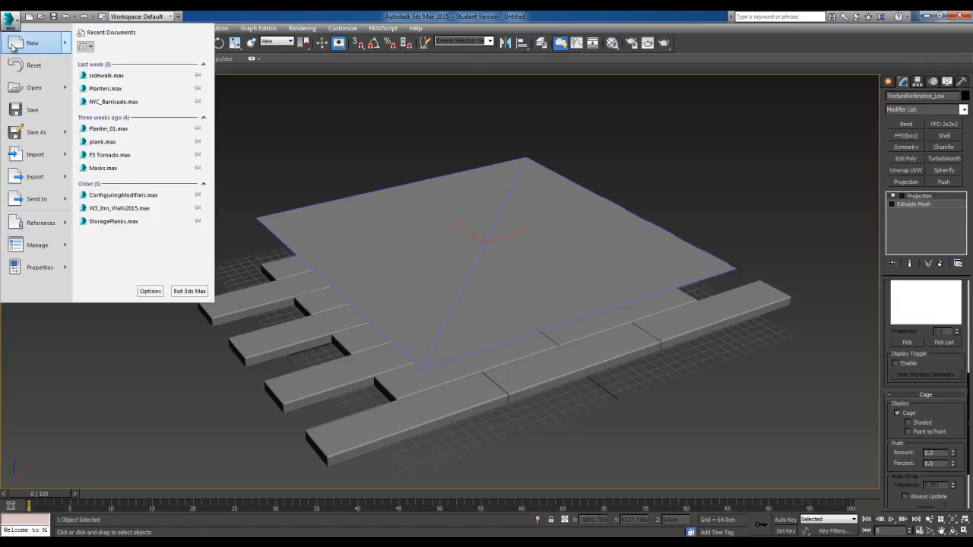
mouse_move(21, 183)
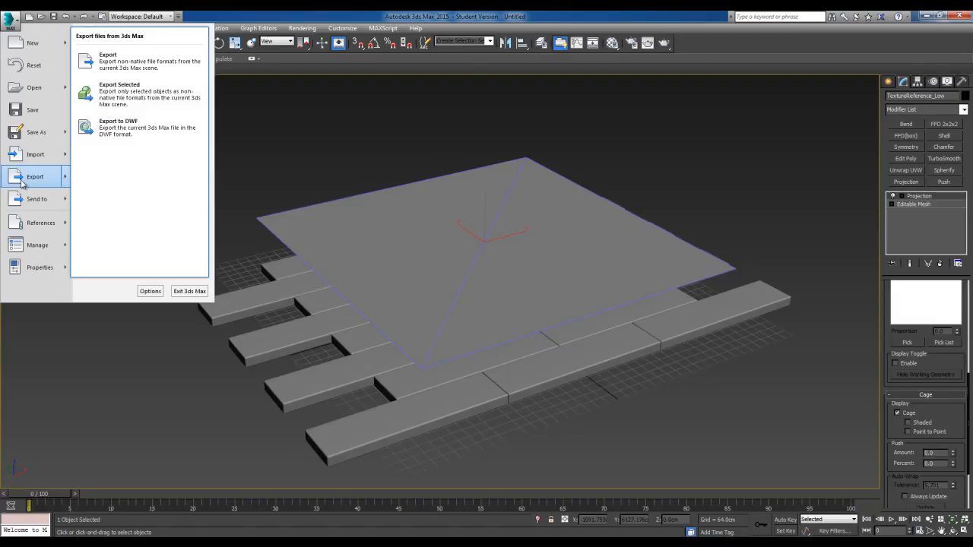
left_click(119, 98)
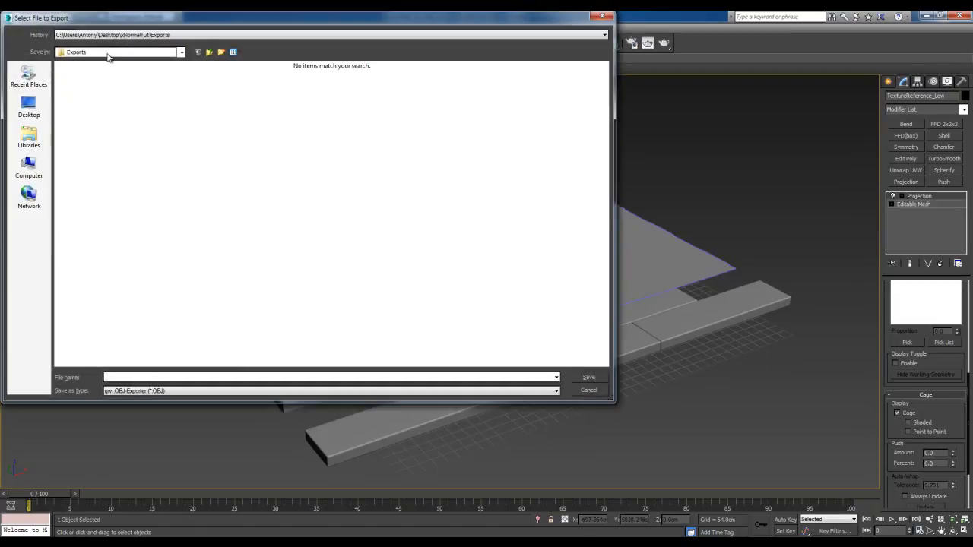
left_click(157, 35)
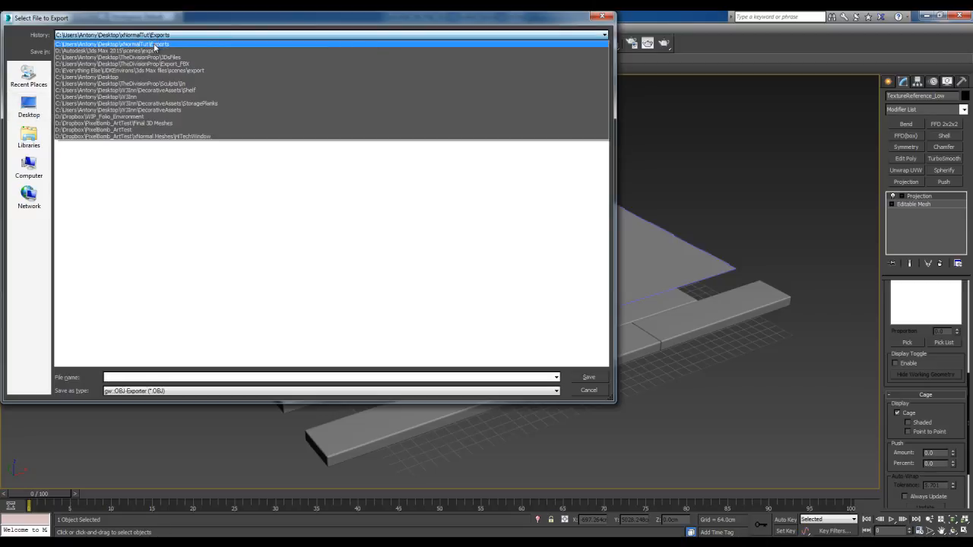
left_click(155, 44)
left_click(209, 52)
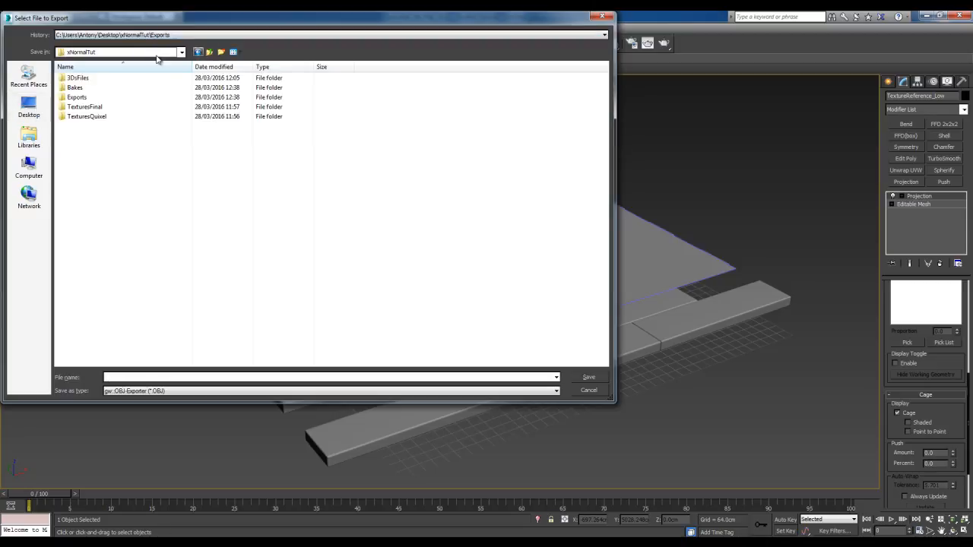
double_click(95, 99)
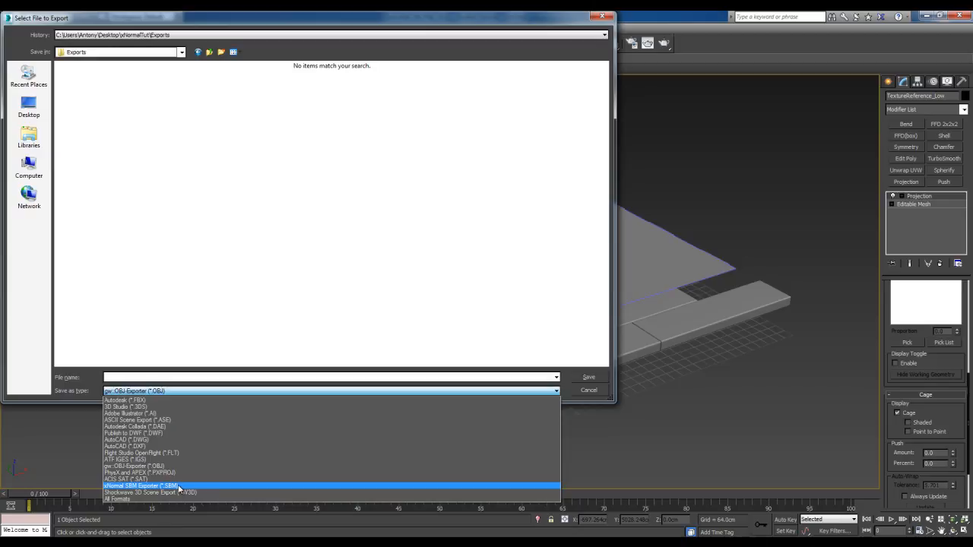
left_click(179, 486)
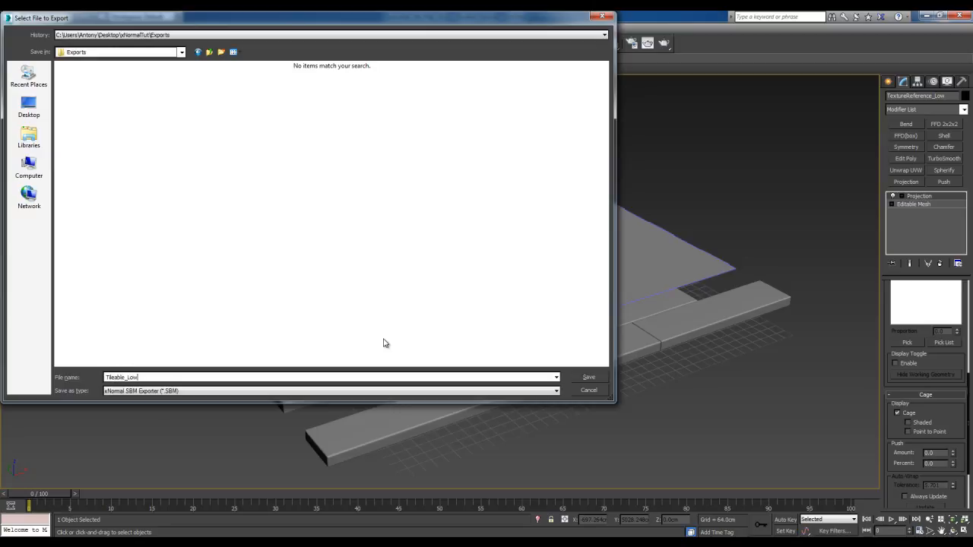
left_click(594, 379)
Run the SBM export with the Low definition mesh preset and close the exporter
left_click_drag(490, 147, 494, 149)
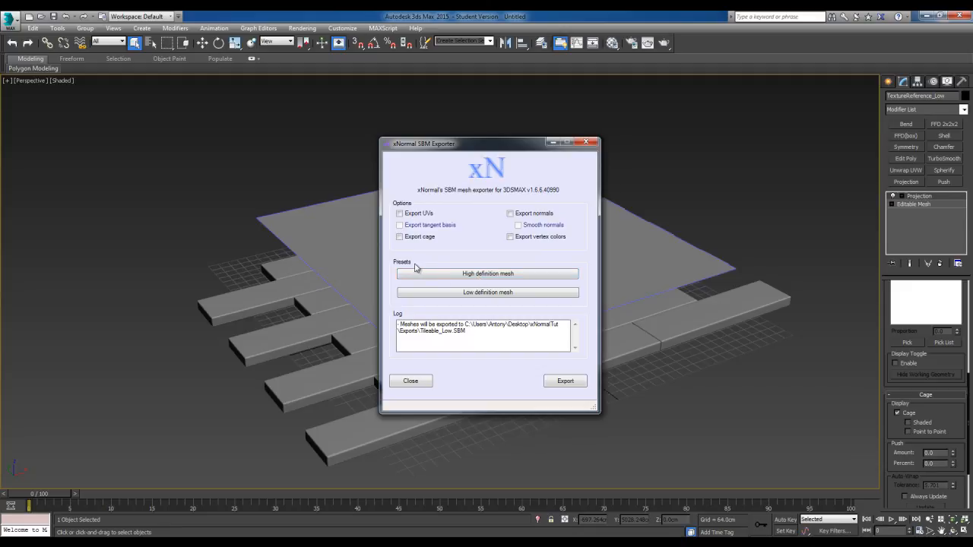
left_click(487, 295)
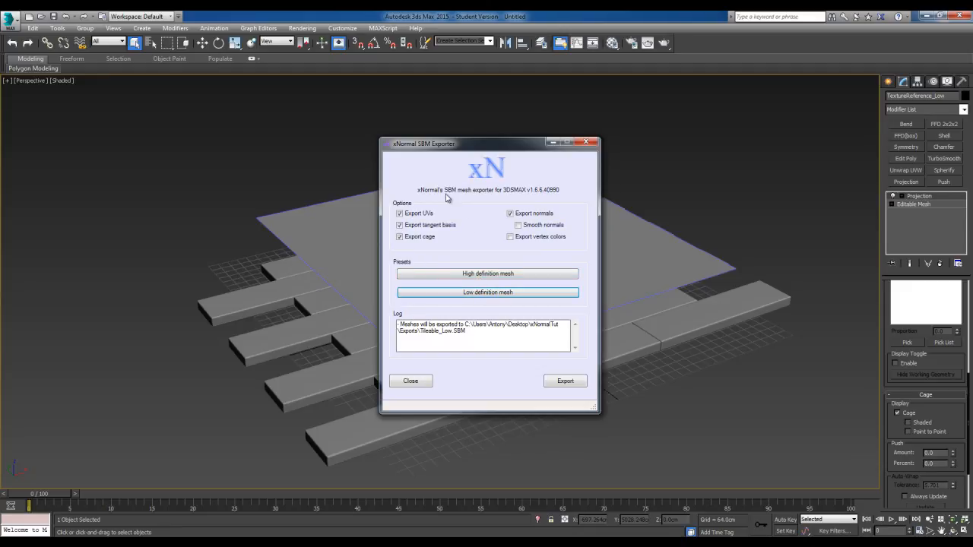
left_click(574, 387)
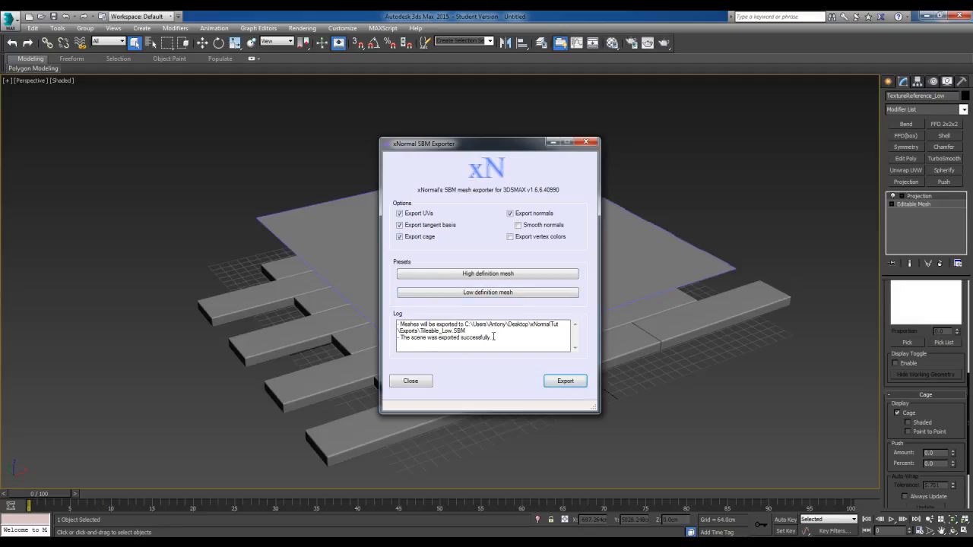
left_click_drag(490, 338, 390, 340)
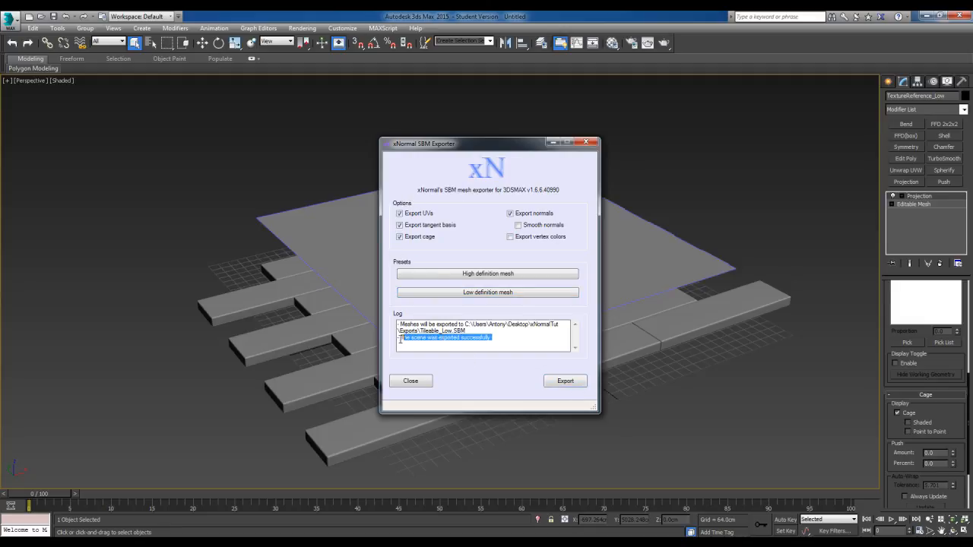
left_click(410, 381)
Select the HighPoly_Meshes plank group and set up an export of only the selection in the gw::OBJ-Exporter format
middle_click_drag(494, 363, 510, 348, "alt")
left_click(495, 306)
middle_click_drag(495, 306, 395, 308, "alt")
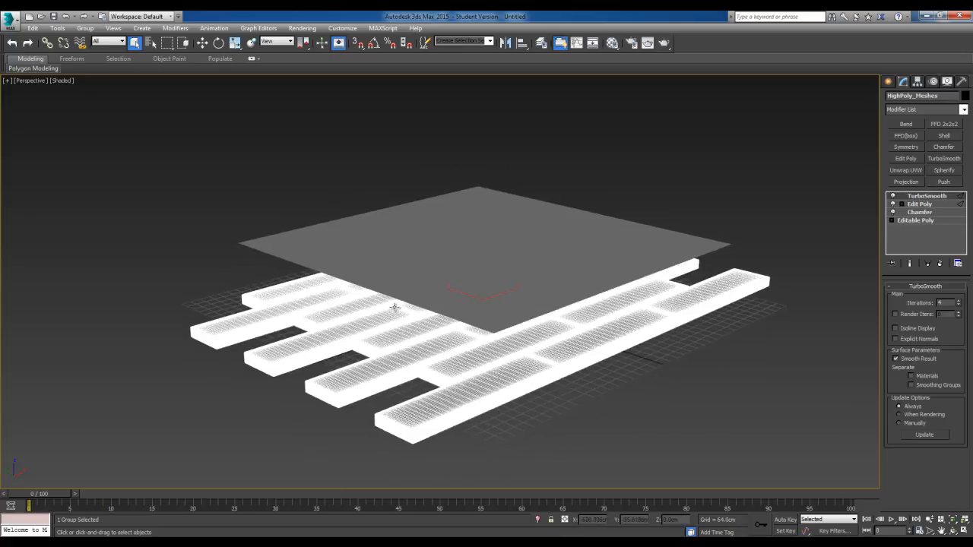
left_click(6, 19)
mouse_move(35, 176)
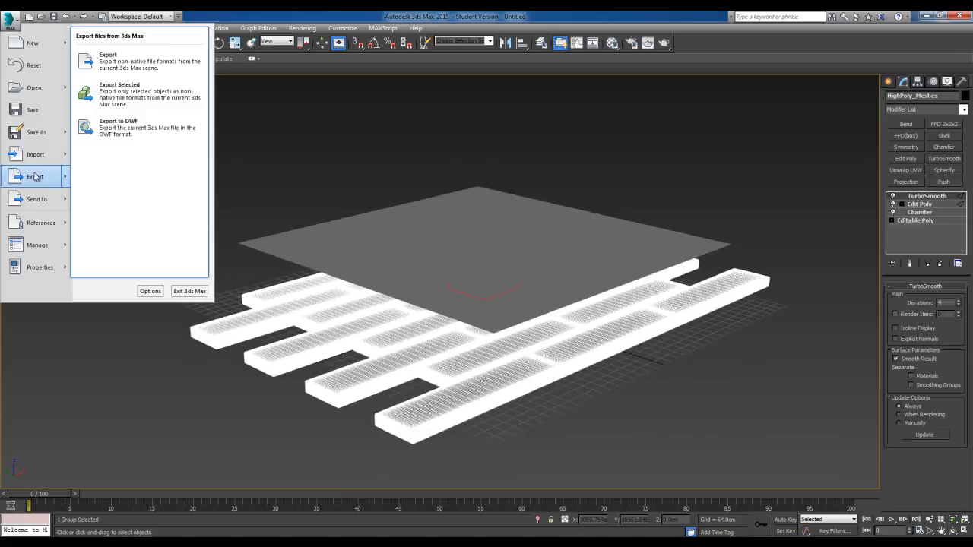
left_click(125, 108)
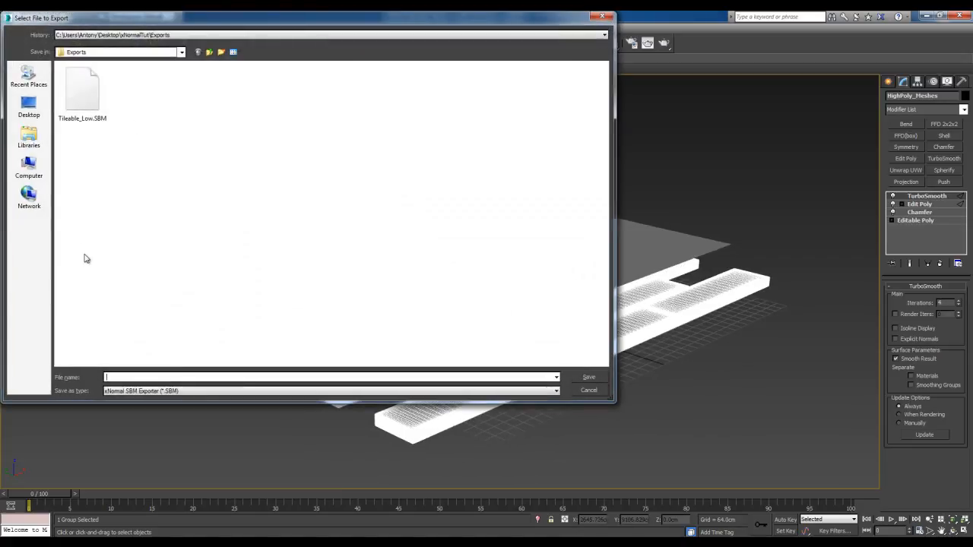
left_click(199, 391)
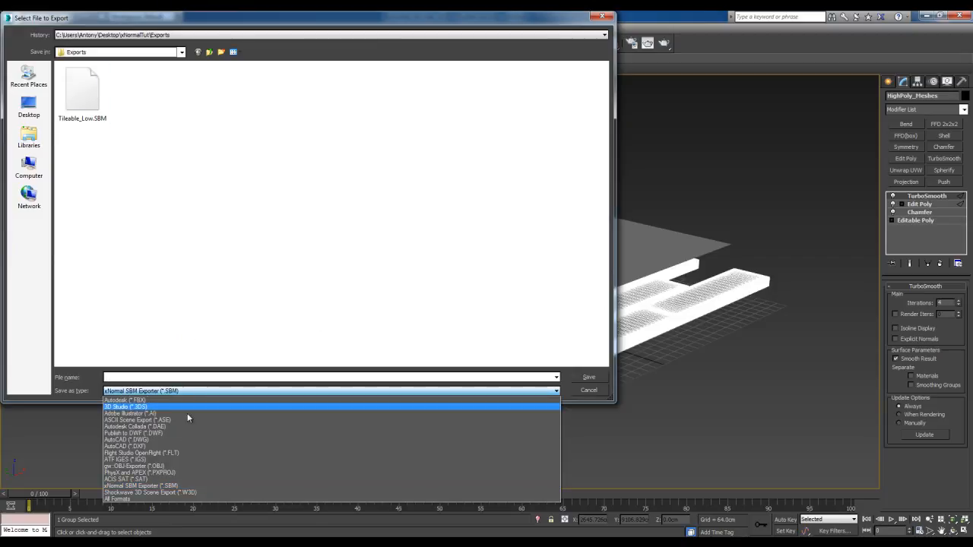
left_click(183, 465)
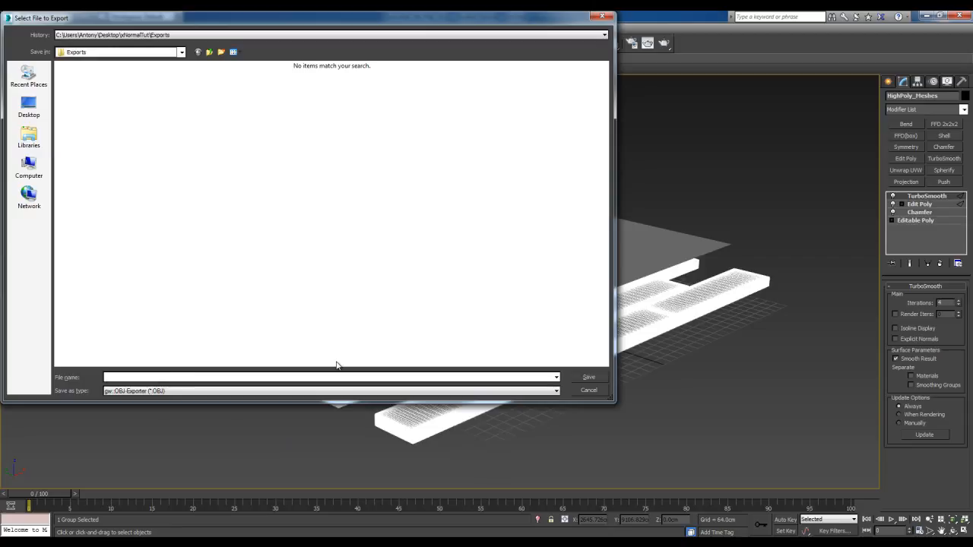
Name the export file Tileable_High in the Exports folder, run the OBJ export and close the exporter
type("Tileba")
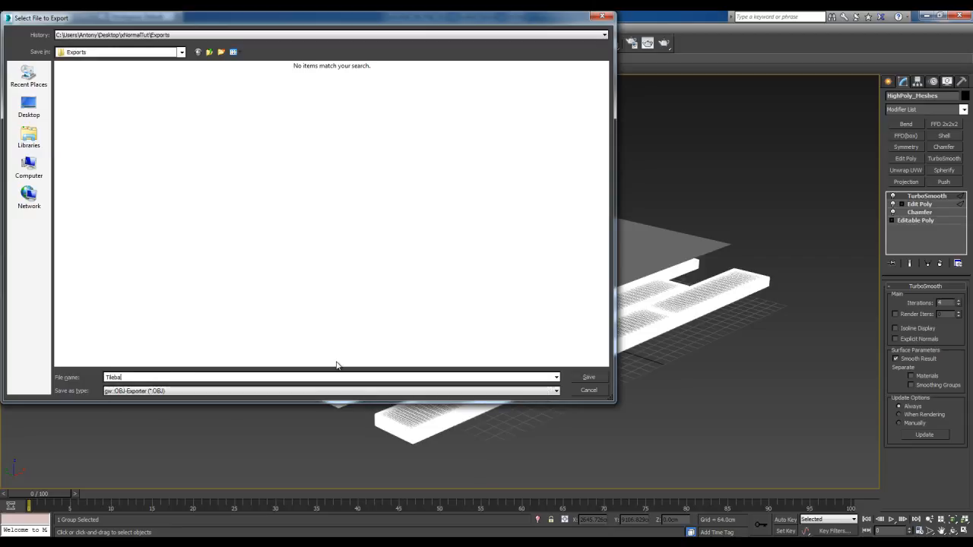
type("a")
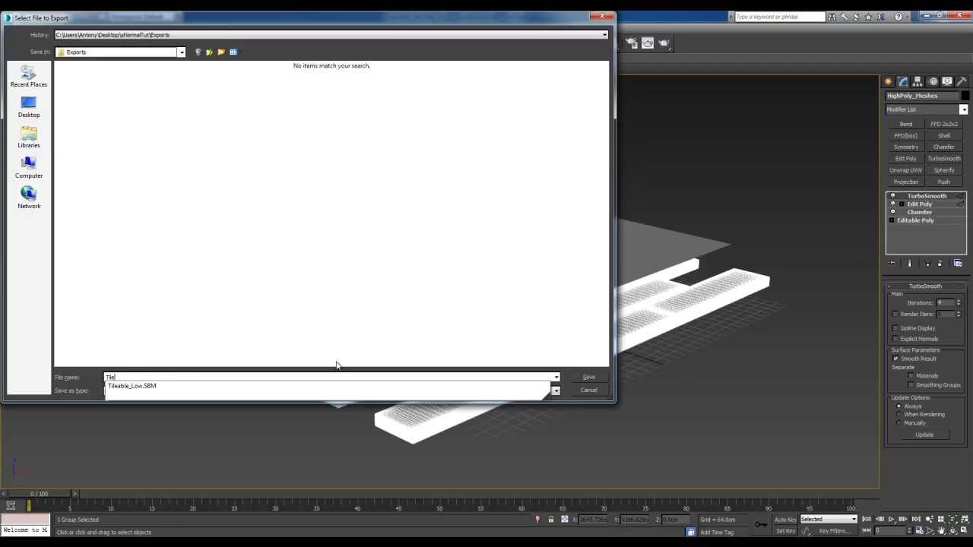
type("ble_High")
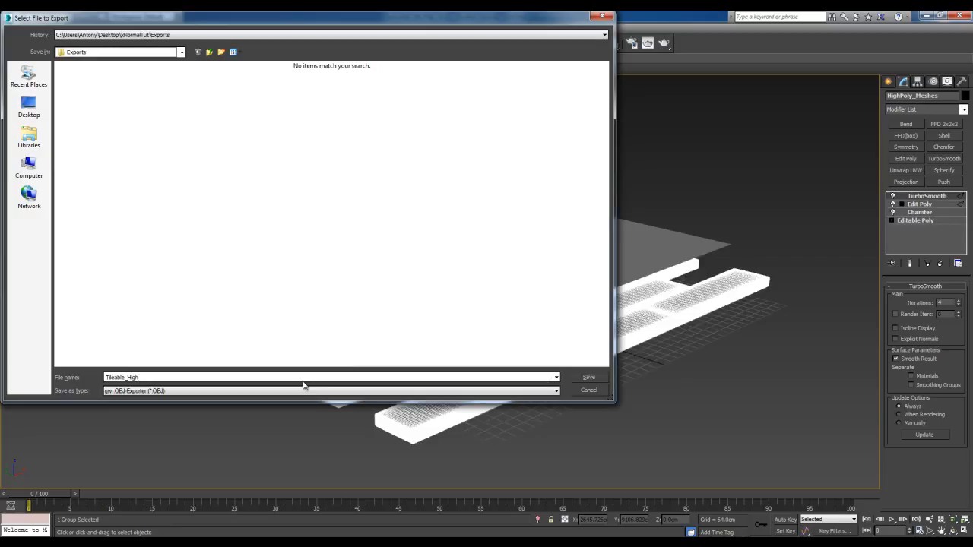
left_click(588, 377)
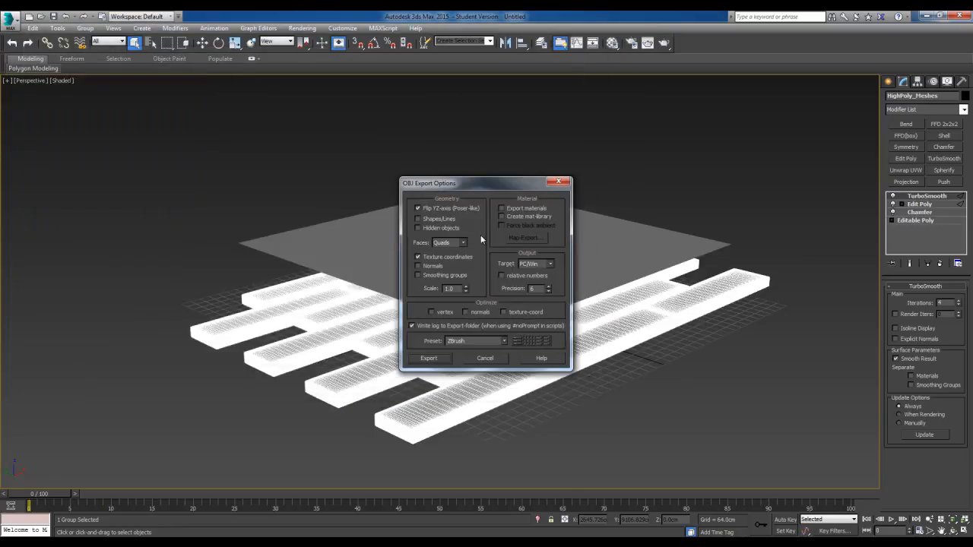
left_click(434, 358)
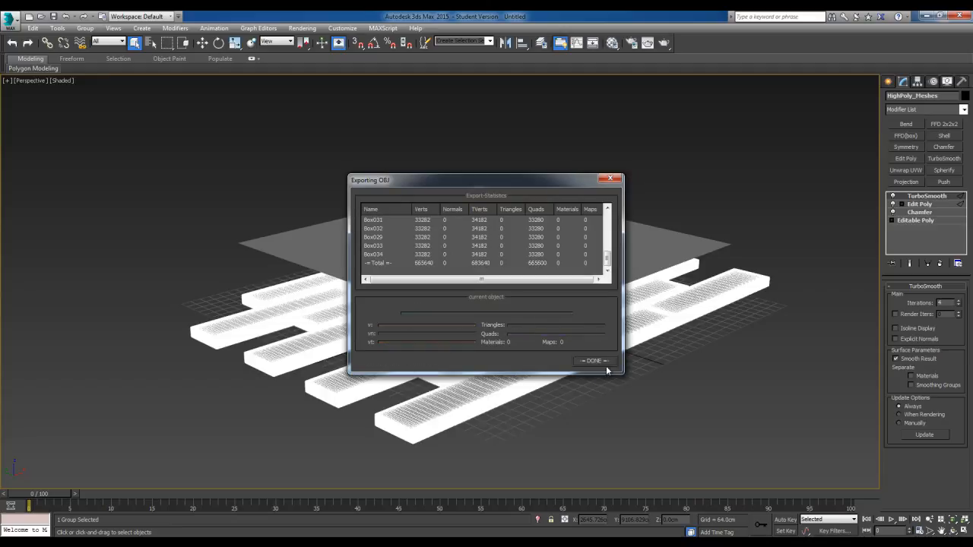
left_click(594, 361)
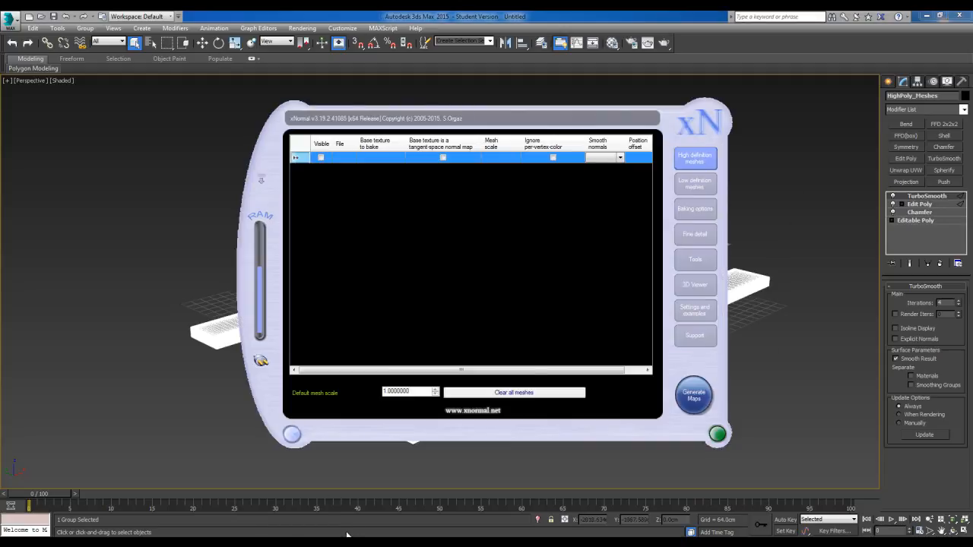
Switch to xNormal and look through its sections, from the high and low definition mesh lists to the baking options, tools and support
left_click_drag(665, 121, 659, 133)
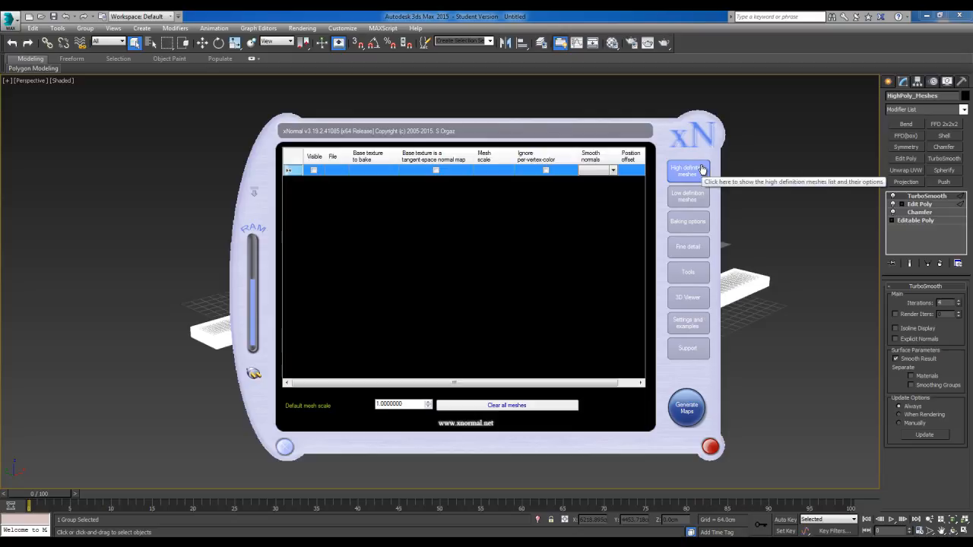
left_click(695, 198)
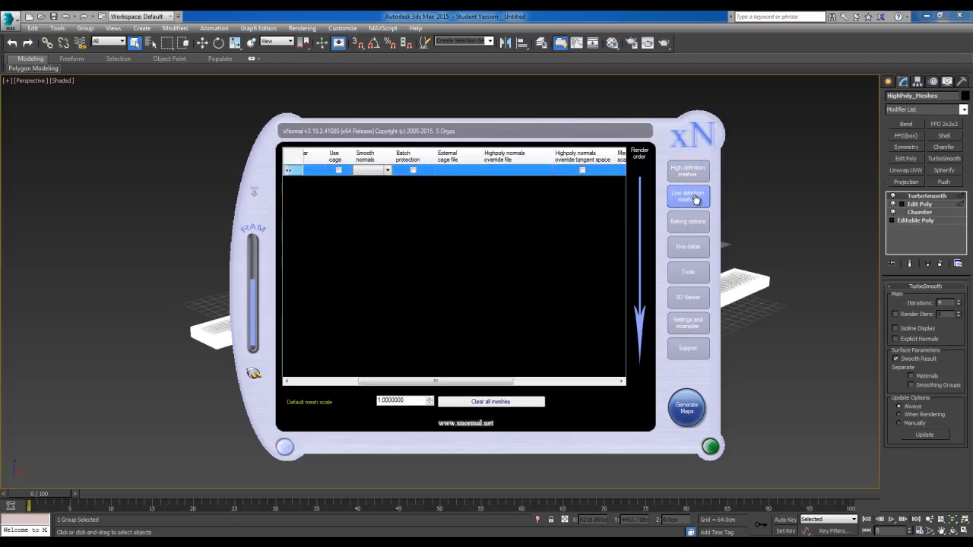
left_click(693, 221)
left_click(693, 248)
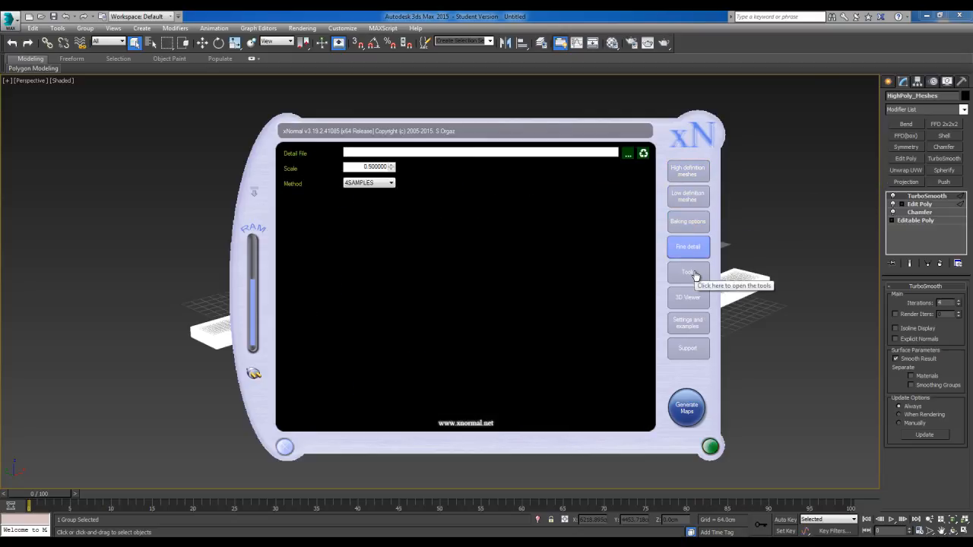
left_click(693, 272)
left_click(692, 297)
left_click(693, 324)
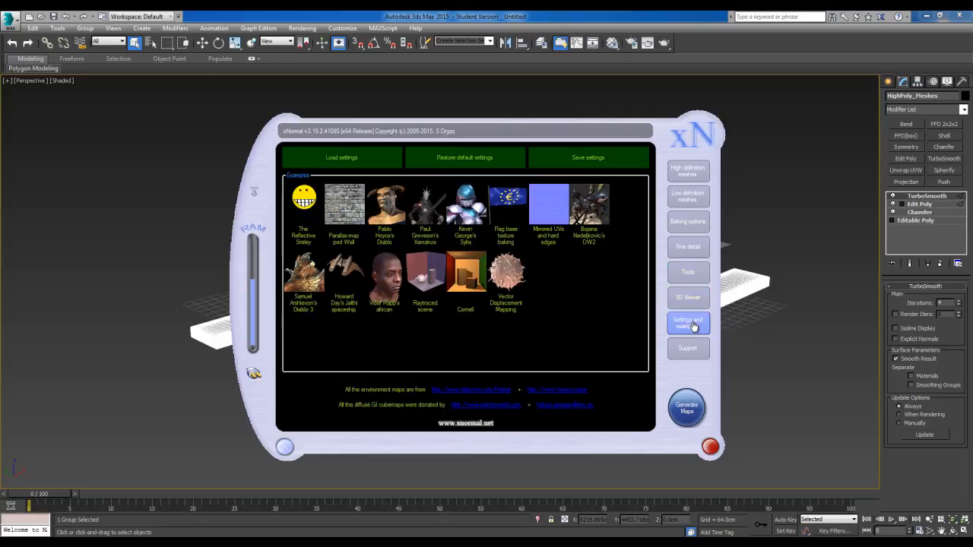
left_click(694, 349)
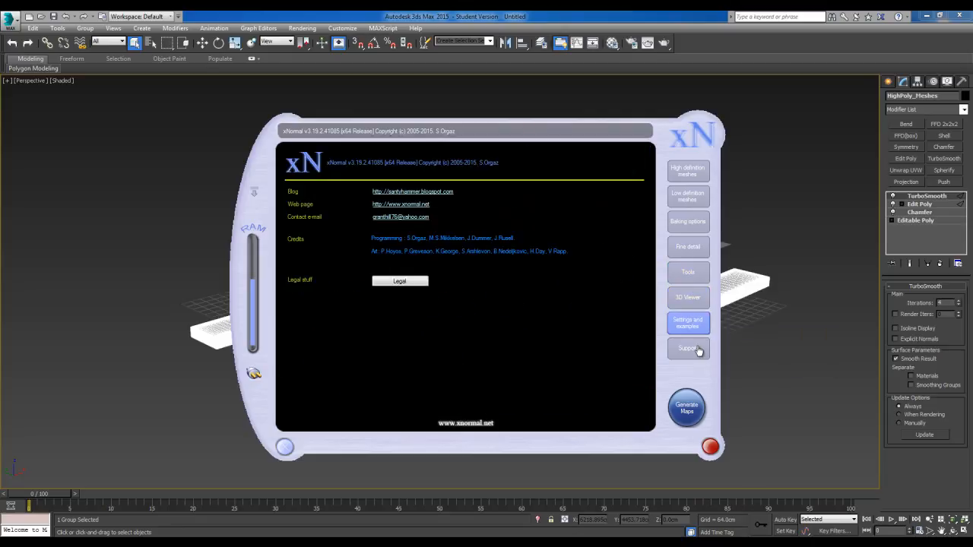
left_click(696, 172)
left_click(693, 202)
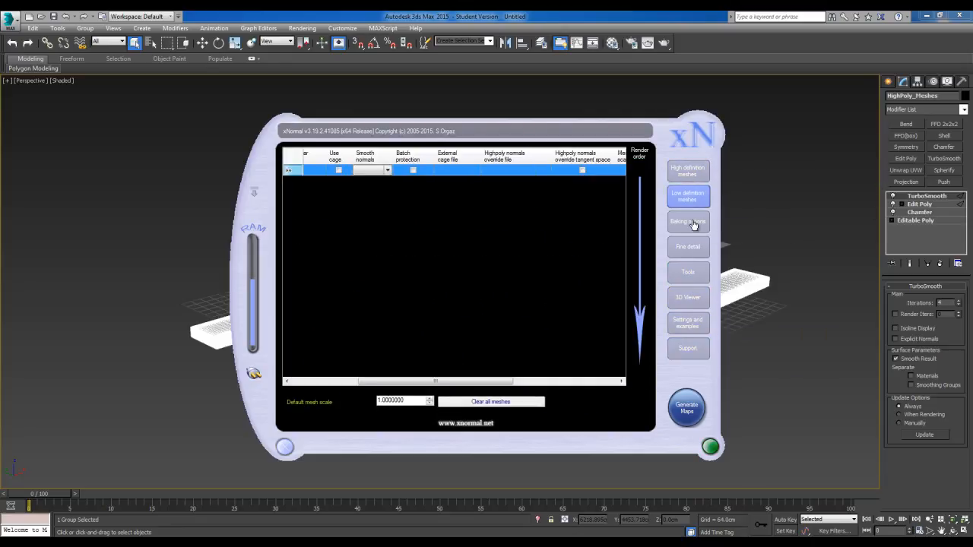
left_click(693, 224)
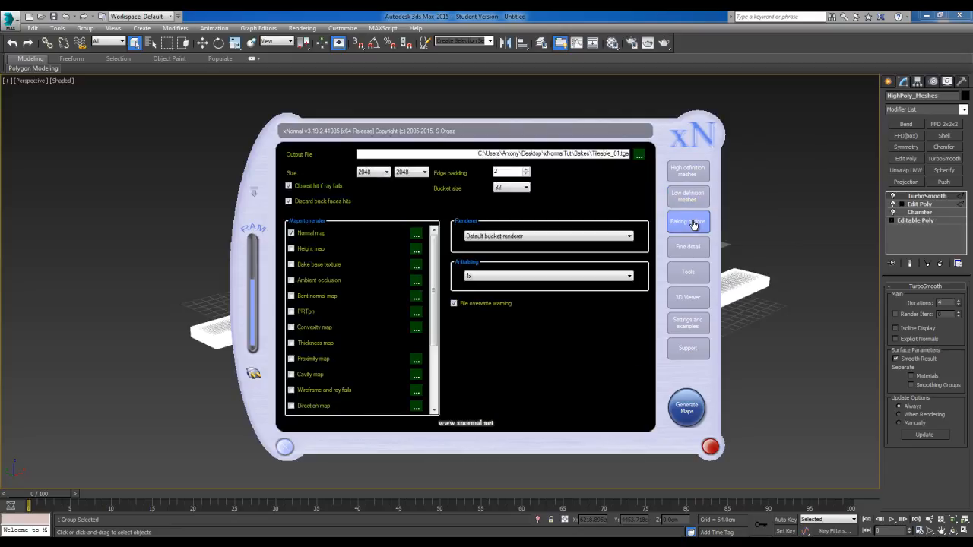
Add Tileable_High from the Exports folder to the high definition meshes
left_click(697, 176)
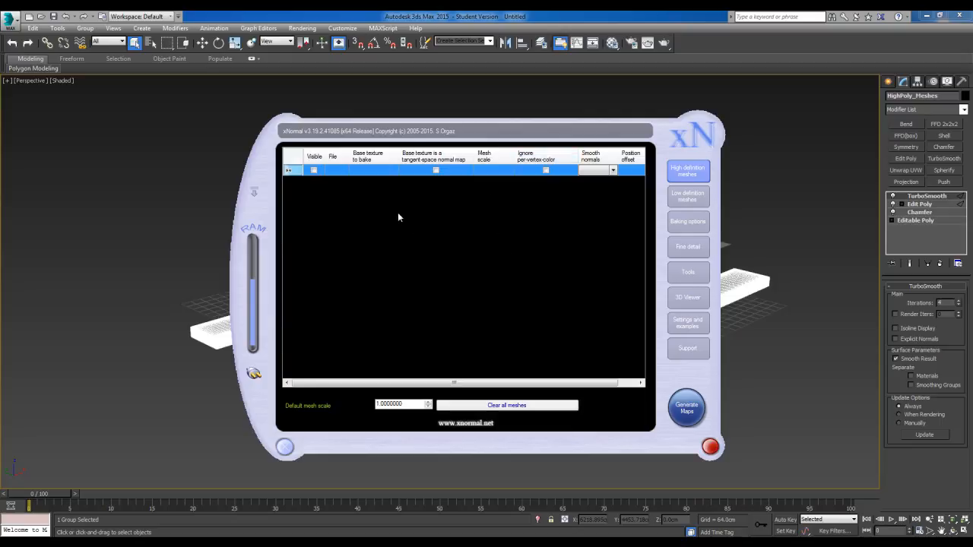
right_click(367, 172)
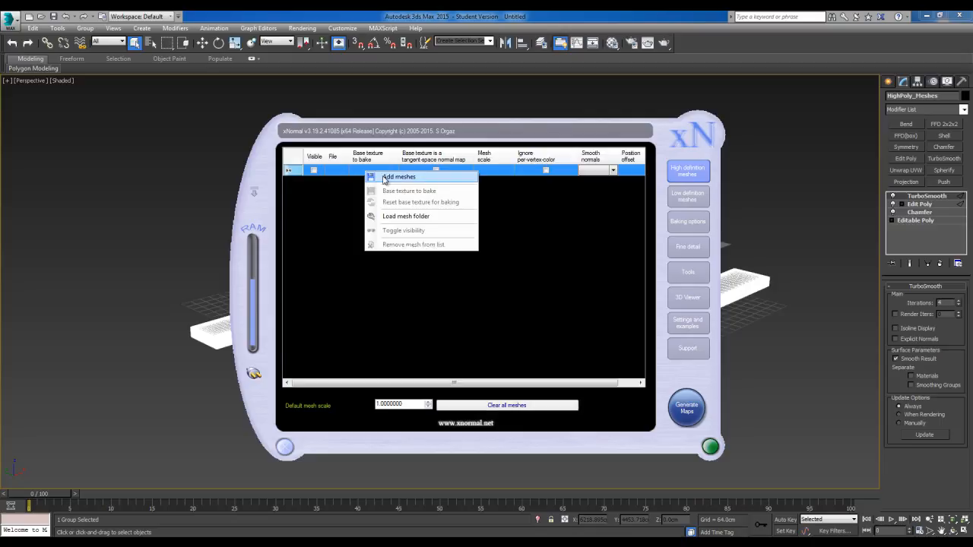
left_click(389, 180)
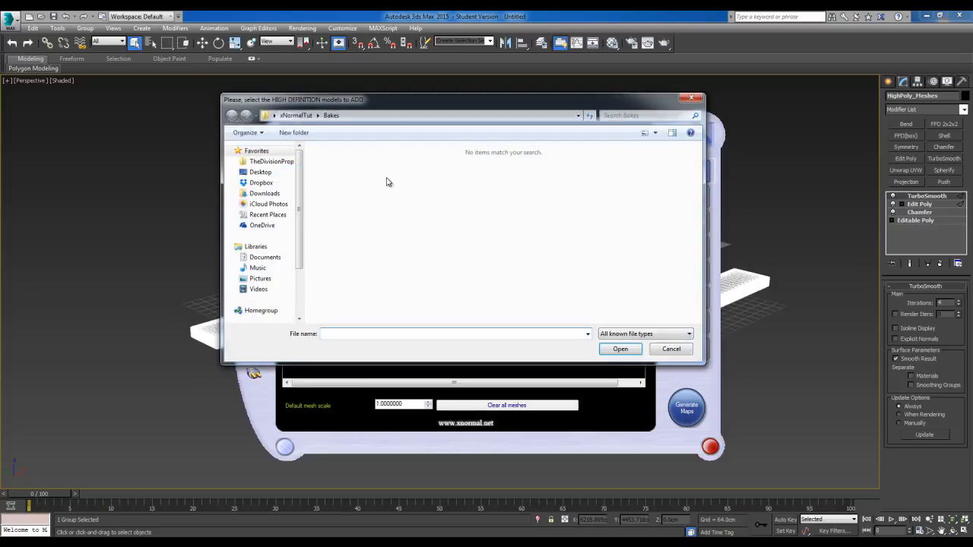
left_click(296, 115)
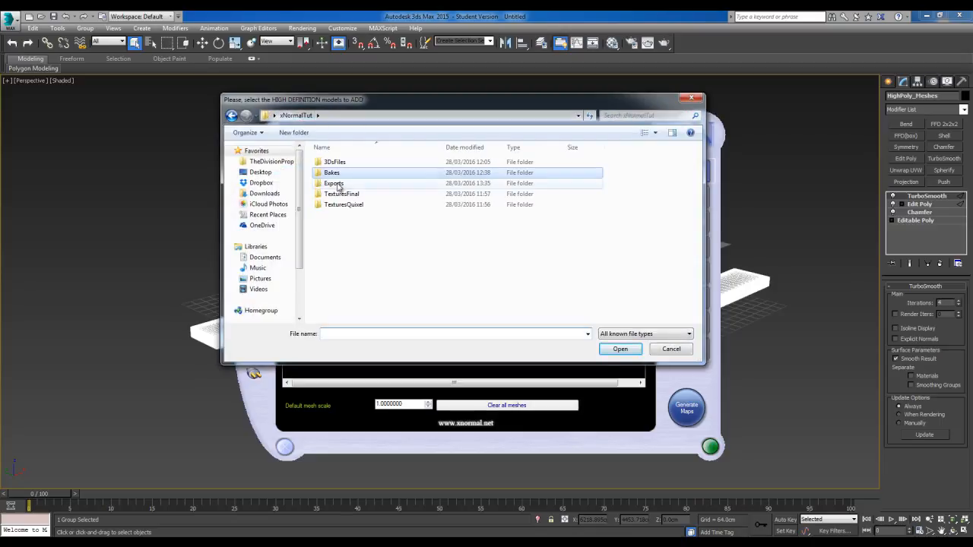
double_click(339, 181)
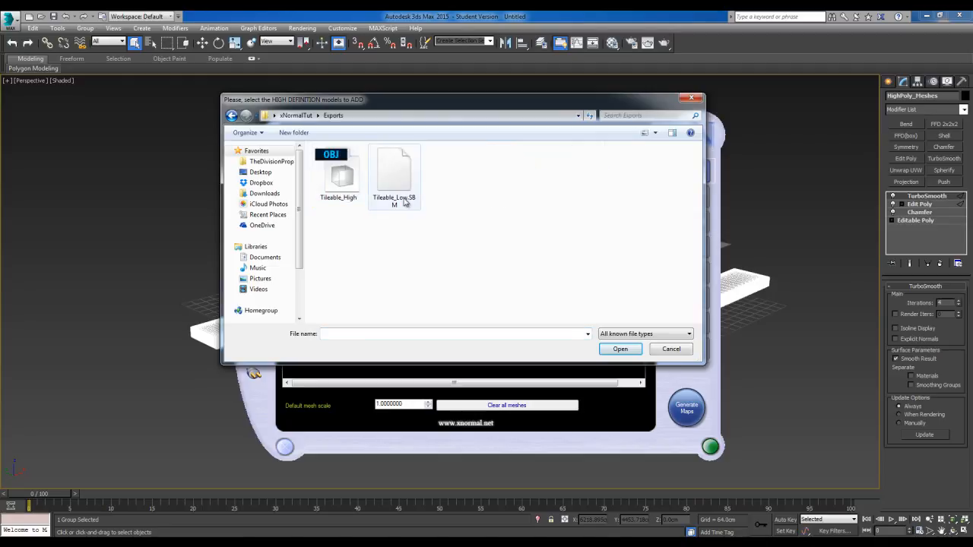
left_click(339, 172)
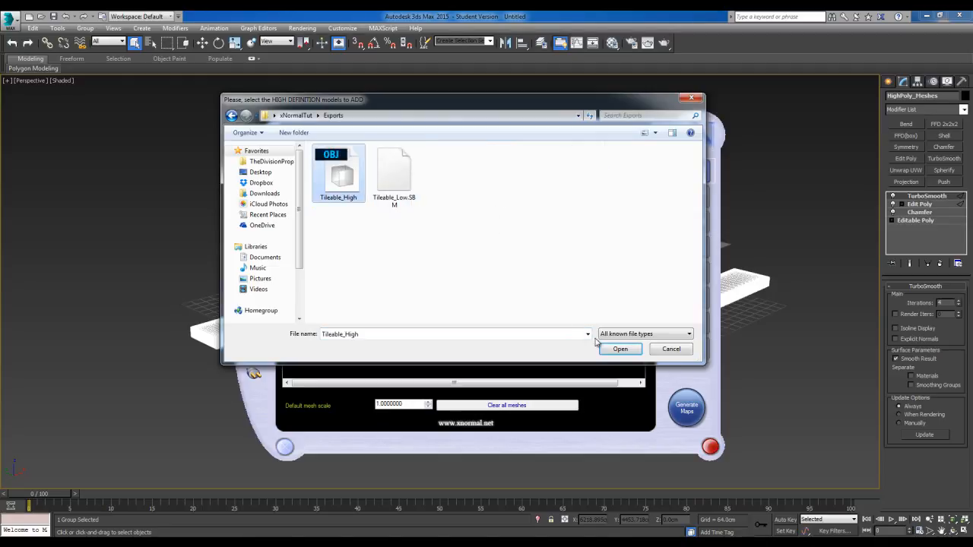
left_click(620, 350)
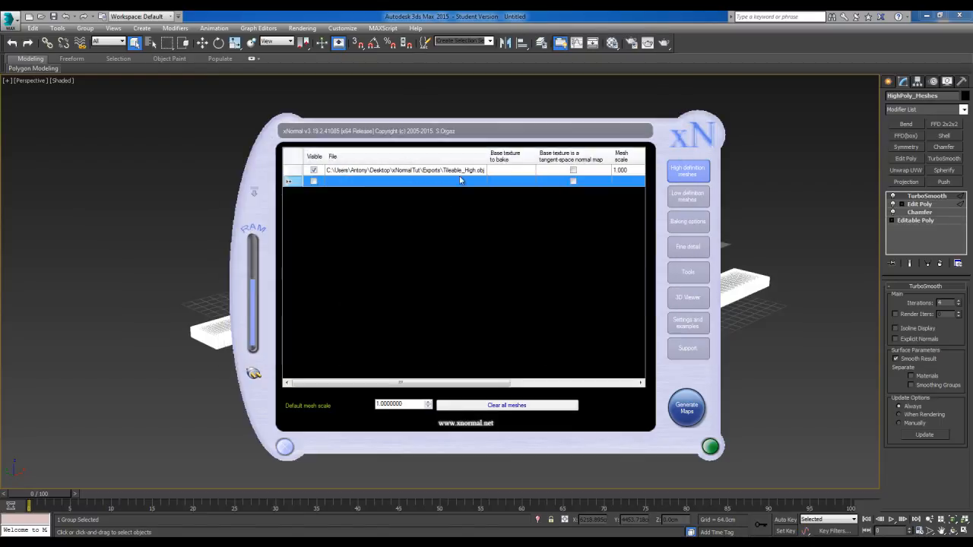
Add Tileable_Low.SBM from the Exports folder to the low definition meshes
left_click(686, 198)
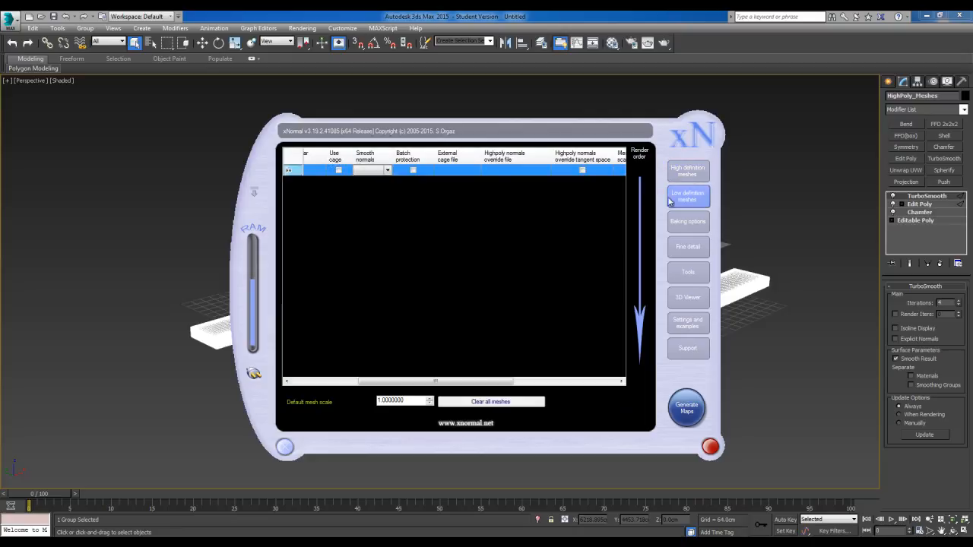
right_click(457, 174)
left_click(475, 178)
left_click(396, 178)
left_click(617, 349)
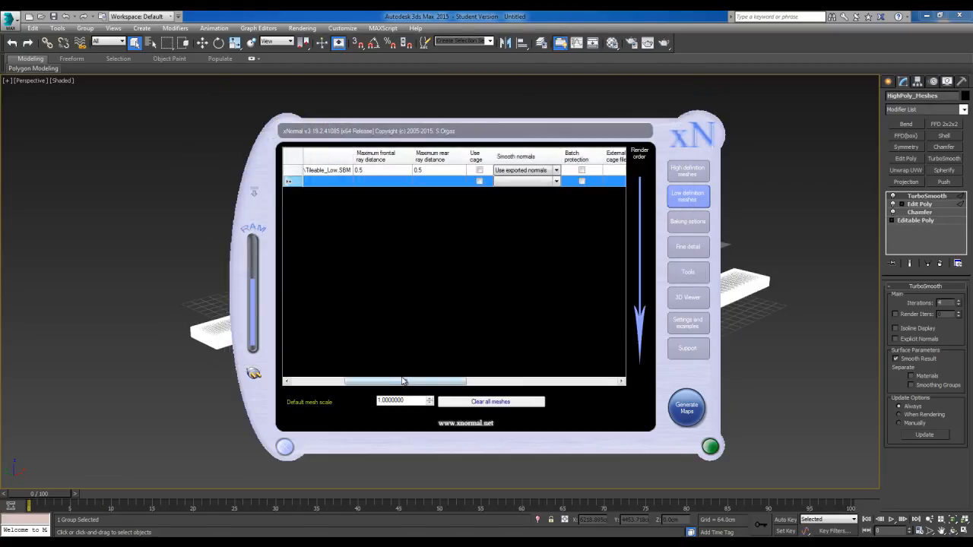
Enable the use of the cage for the Tileable_Low.SBM mesh
left_click_drag(395, 381, 429, 382)
left_click(385, 170)
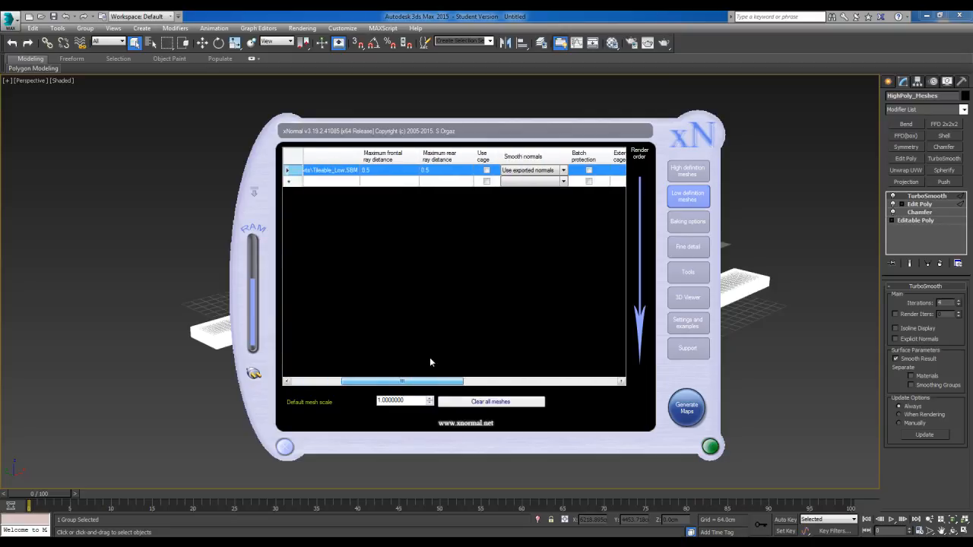
left_click(486, 170)
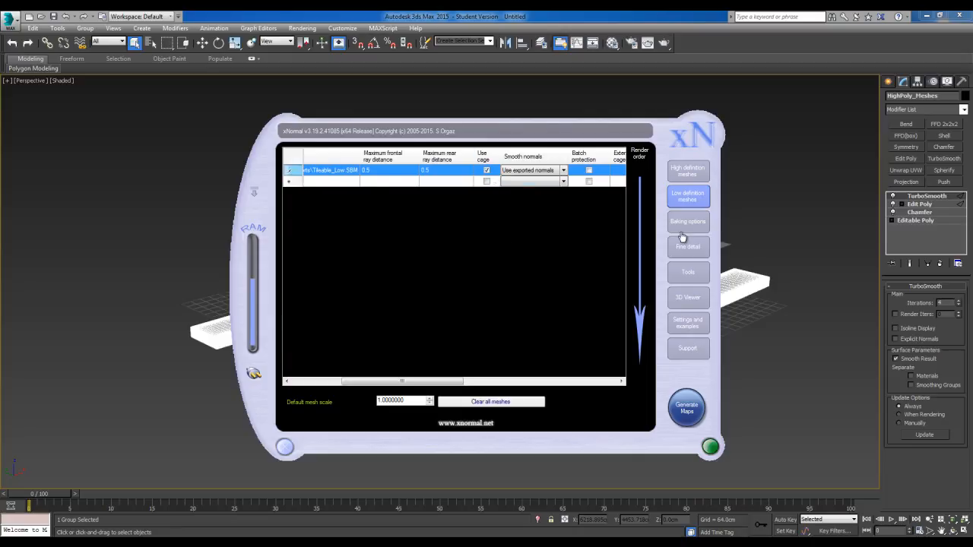
Set the baking output file to a TGA named Tileable_01 in the Bakes folder
left_click(687, 221)
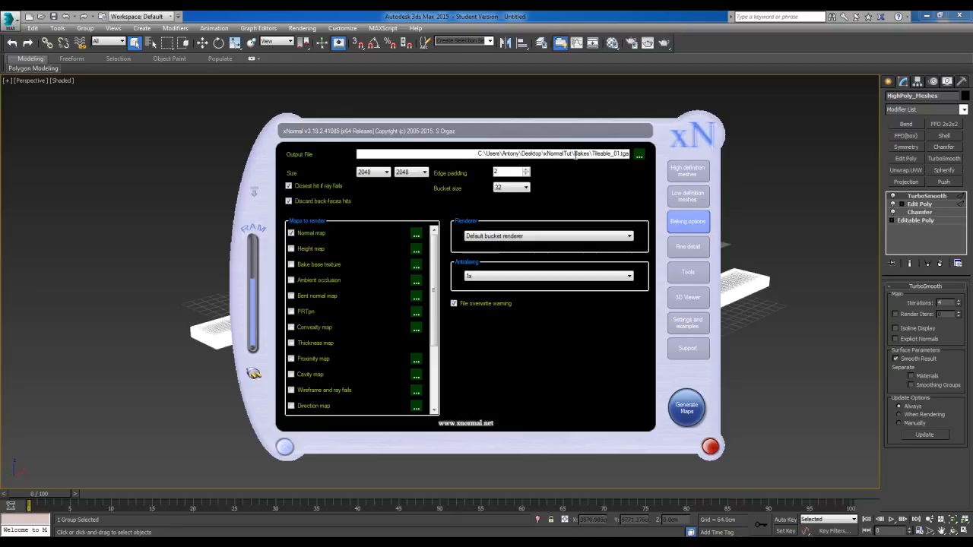
left_click(639, 157)
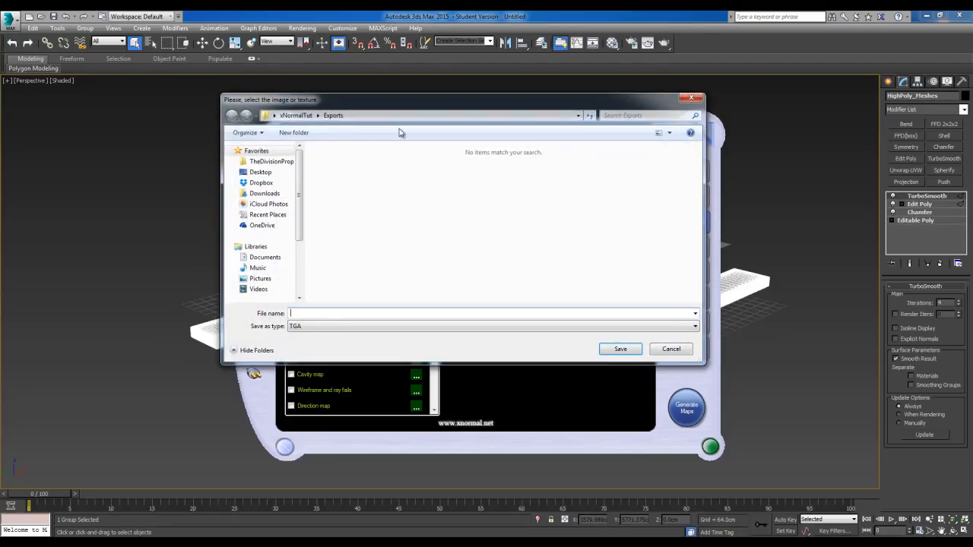
left_click(298, 117)
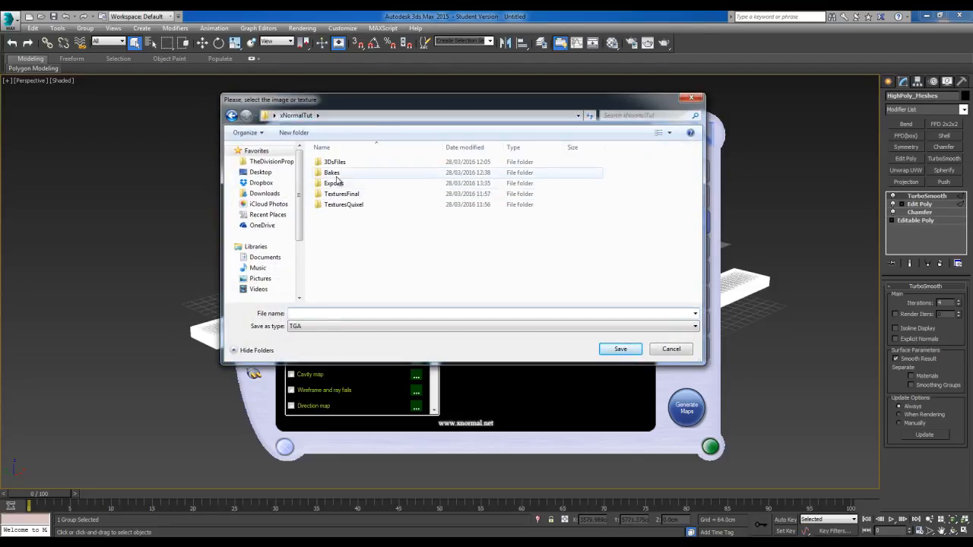
double_click(334, 173)
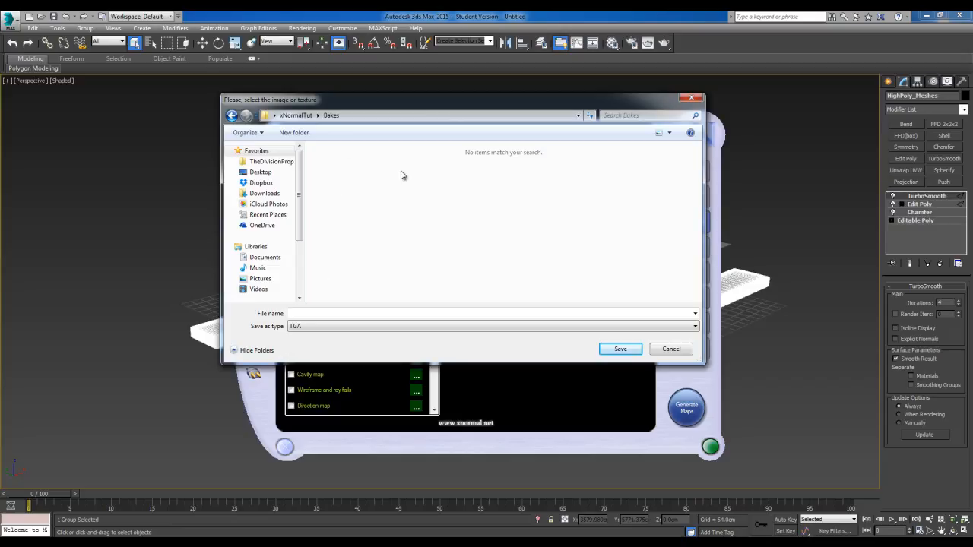
type("Tileable_01")
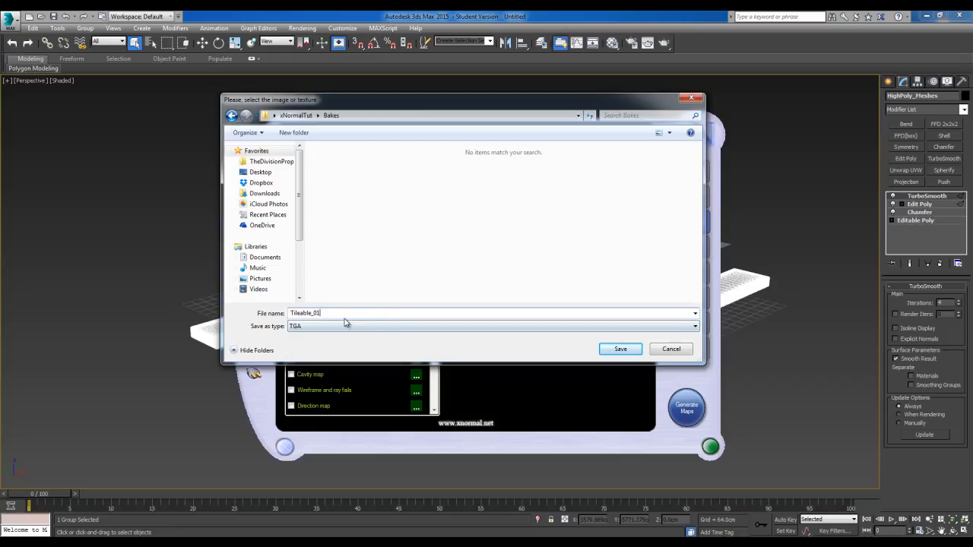
left_click_drag(329, 315, 288, 315)
left_click(321, 315)
left_click(620, 350)
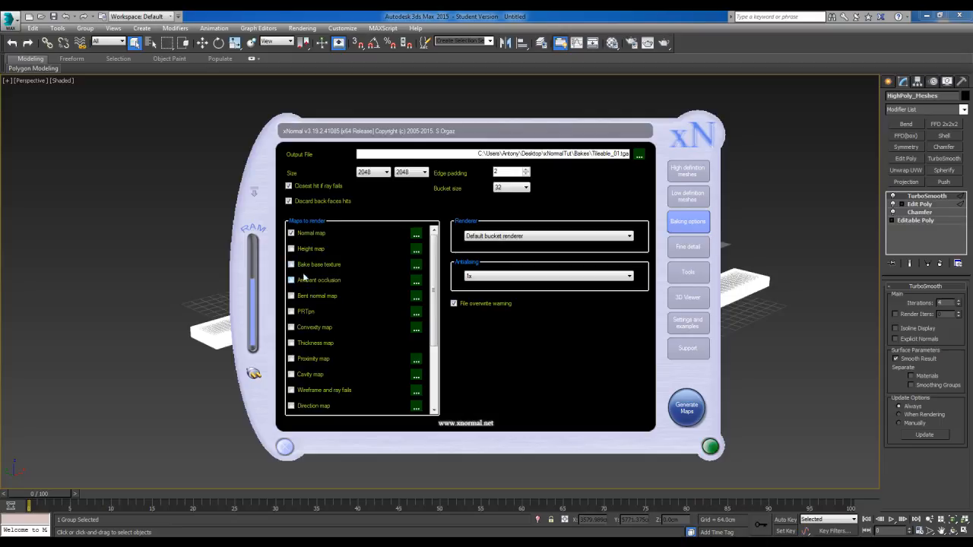
Set the bake output size to 4096 by 4096
left_click(385, 173)
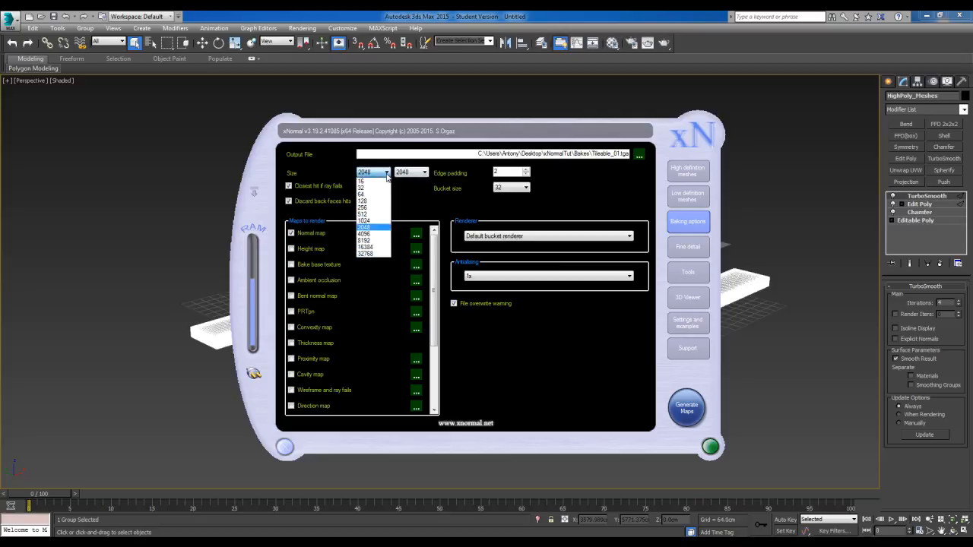
left_click(376, 235)
left_click(413, 172)
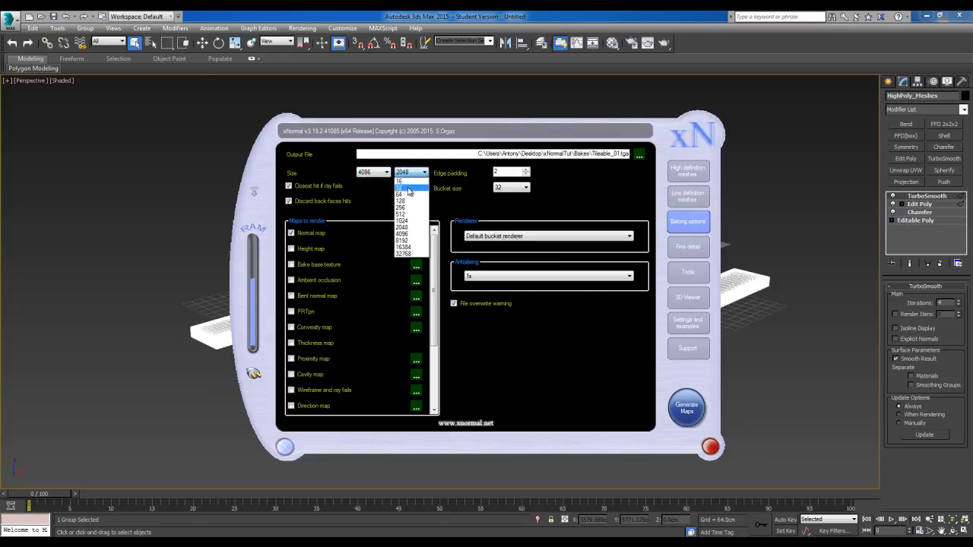
left_click(410, 234)
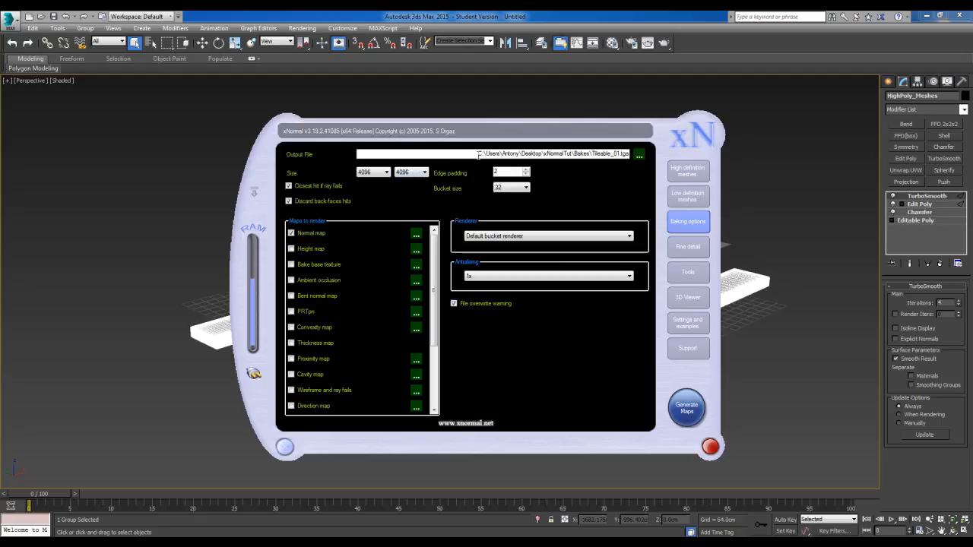
Generate the normal map to the chosen output file and close both the finished preview and xNormal
left_click_drag(482, 155, 631, 155)
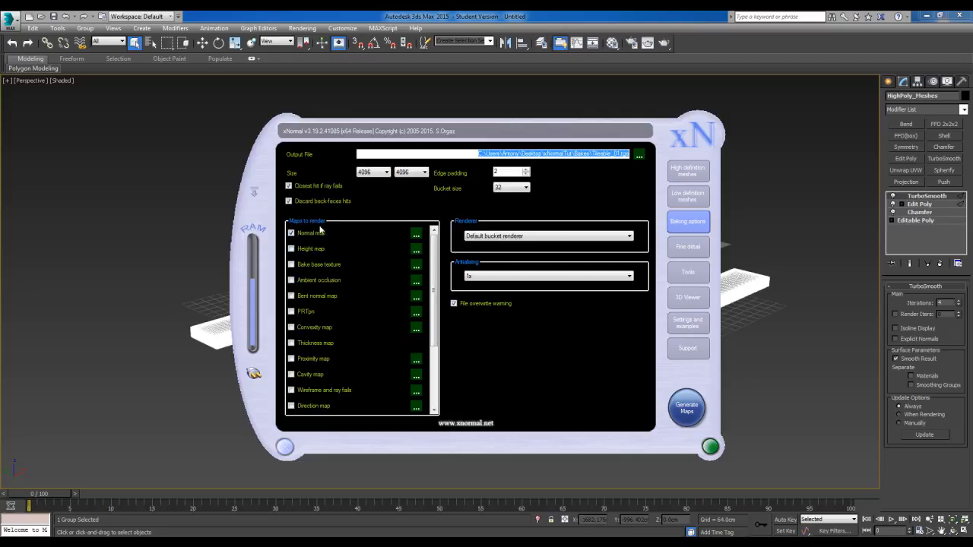
left_click(687, 410)
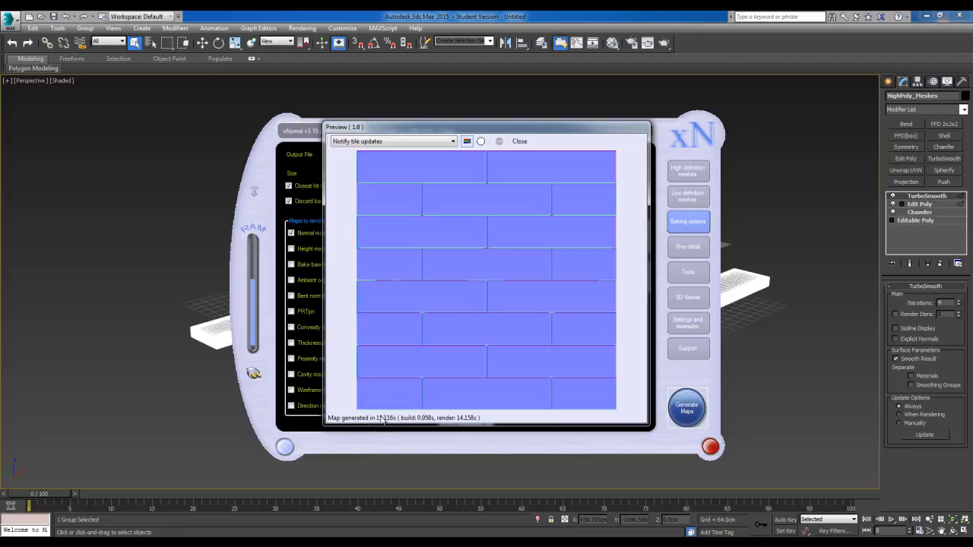
left_click(521, 143)
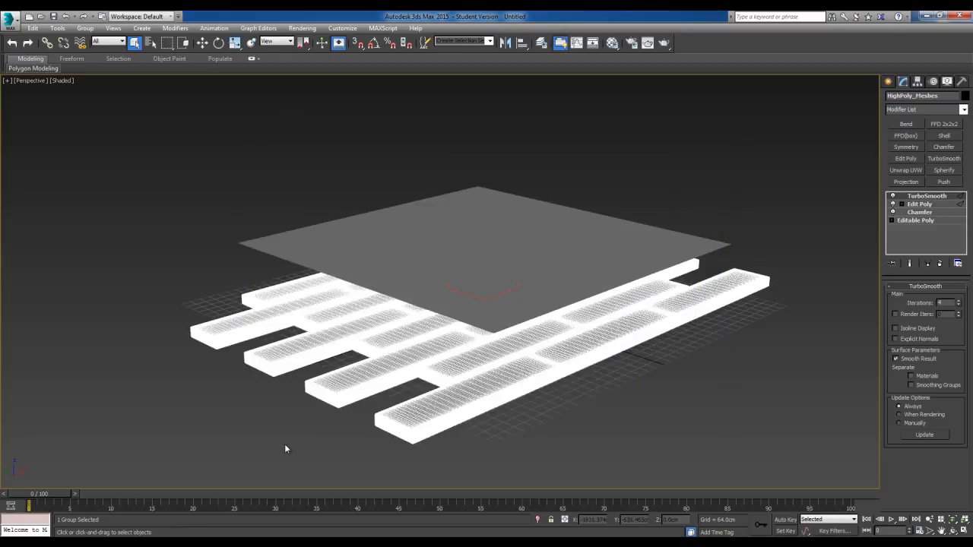
left_click(285, 448)
Minimize 3ds Max and open the baked Tileable_01_normals file from the Bakes folder of xNormalTut in Photoshop
left_click(928, 16)
double_click(479, 148)
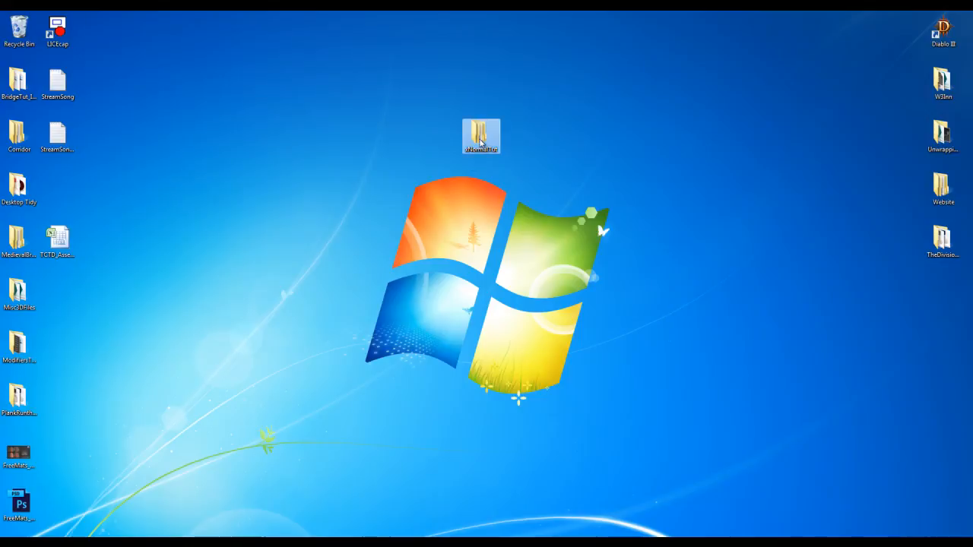
double_click(437, 168)
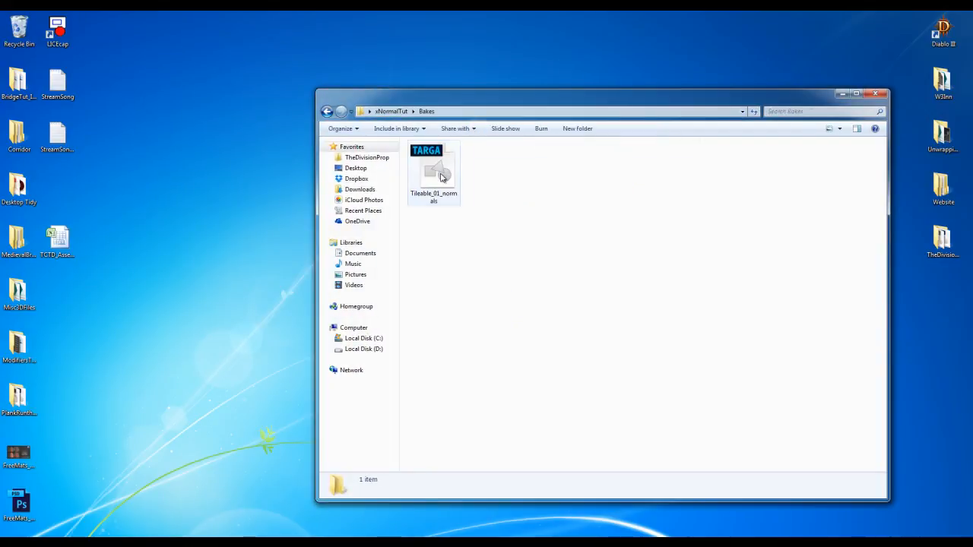
left_click(441, 180)
double_click(441, 180)
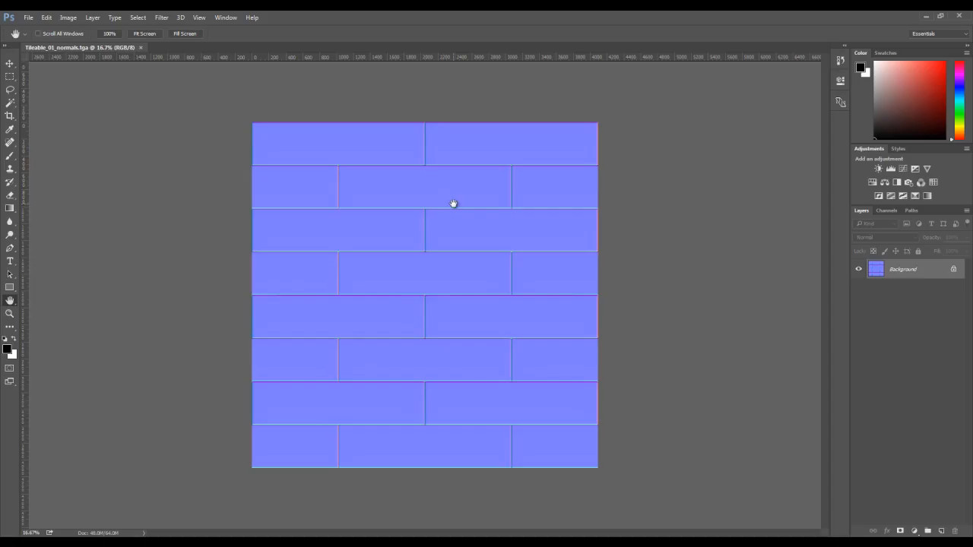